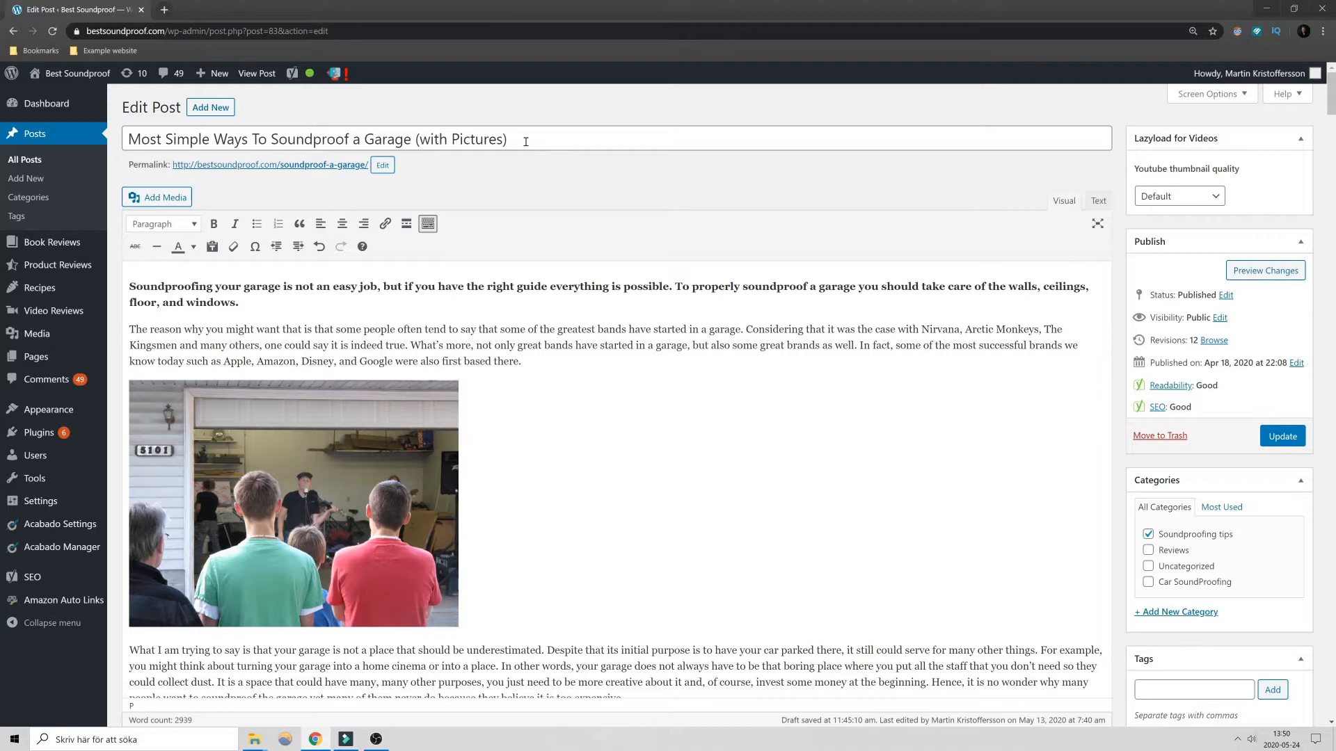
# - Examine the post title's parts: the keyword "Soundproof a Garage", the opening words and the ending "(with Pictures)"
pyautogui.click(271, 139)
pyautogui.moveTo(270, 139); pyautogui.dragTo(413, 144)
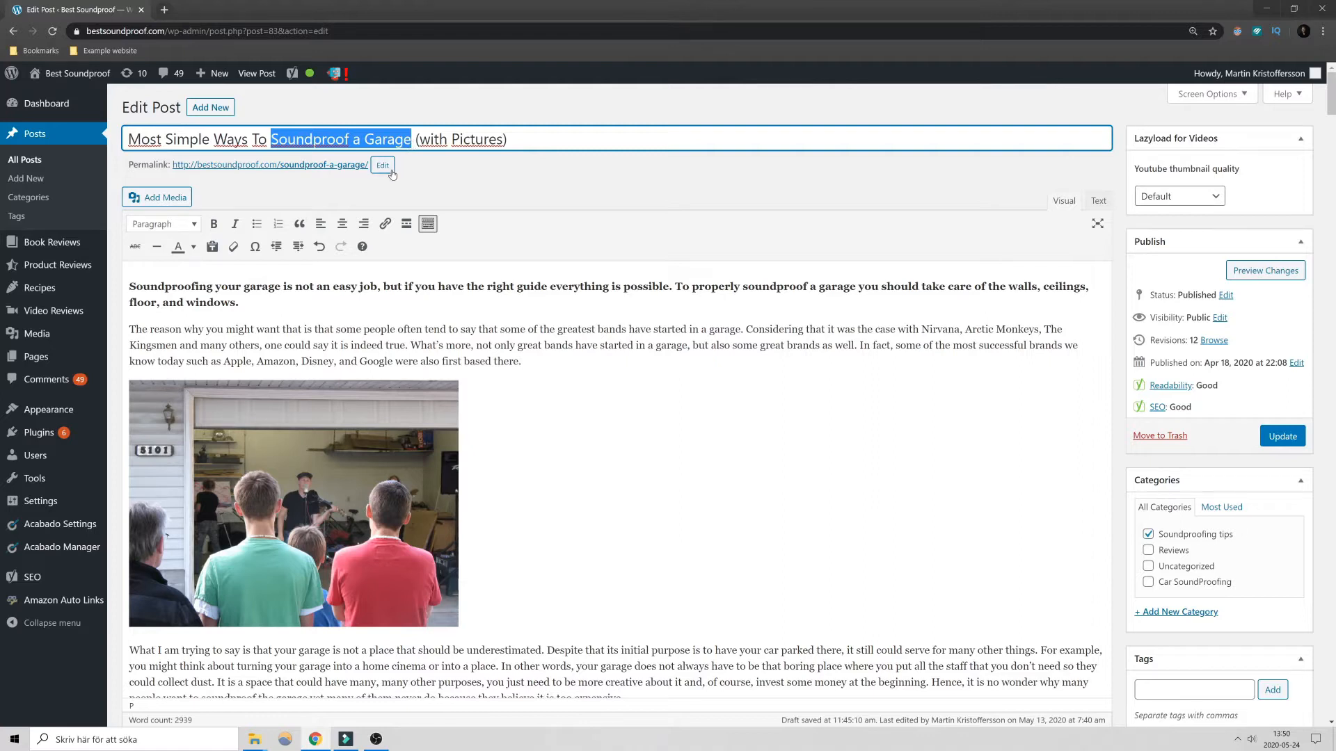
pyautogui.click(332, 140)
pyautogui.moveTo(248, 141); pyautogui.dragTo(131, 141)
pyautogui.click(150, 138)
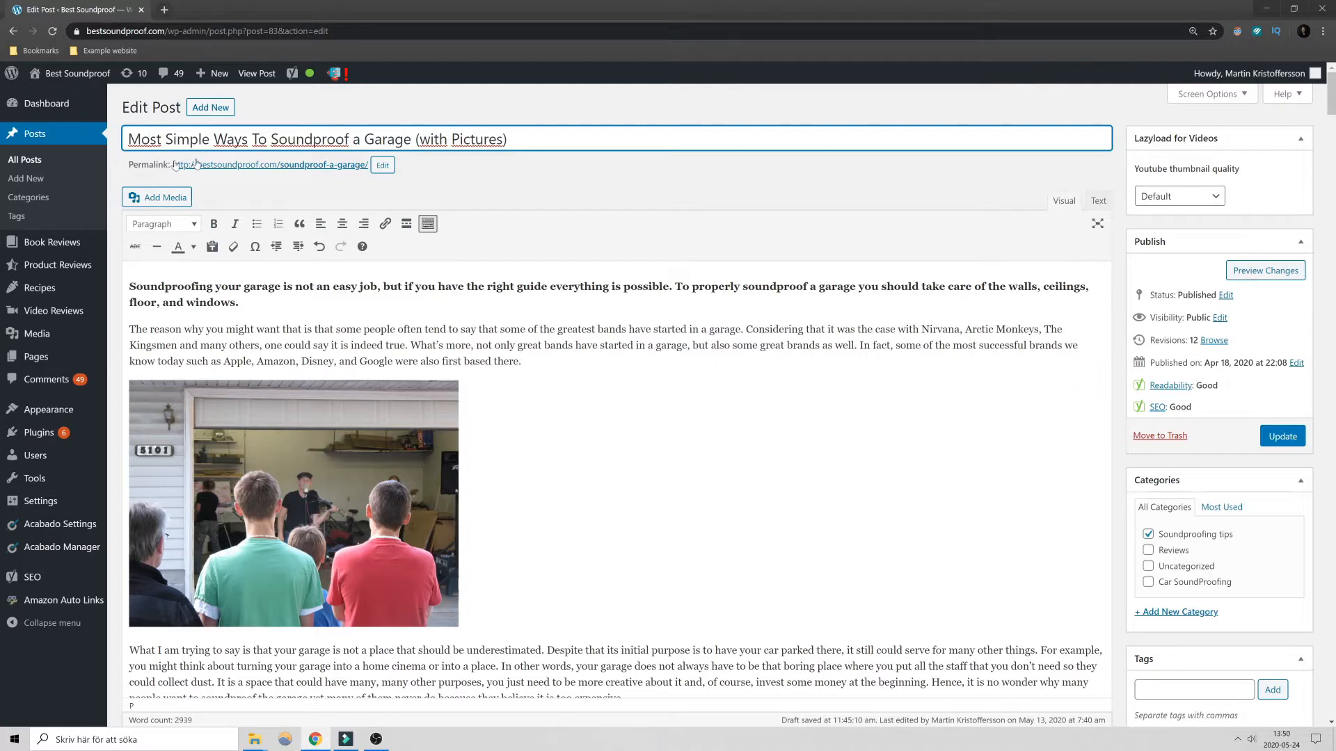
pyautogui.moveTo(416, 138); pyautogui.dragTo(508, 136)
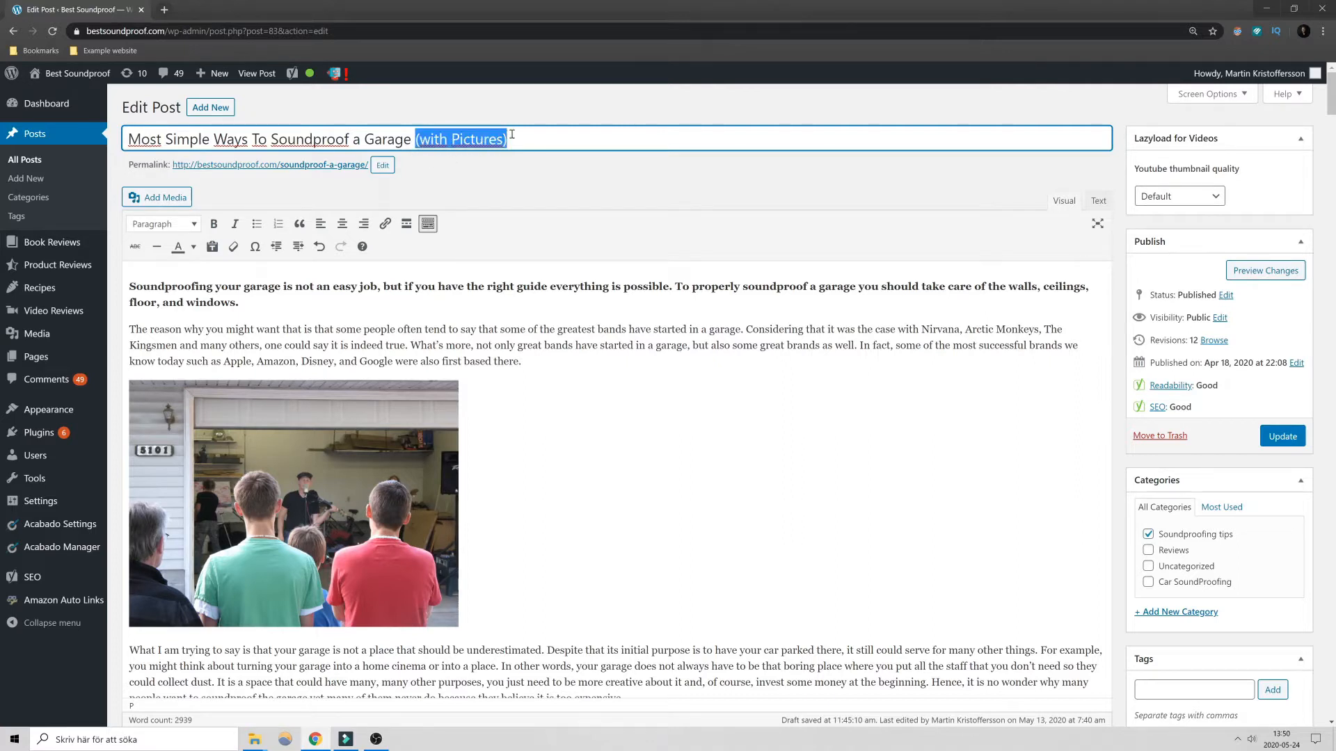
pyautogui.click(522, 134)
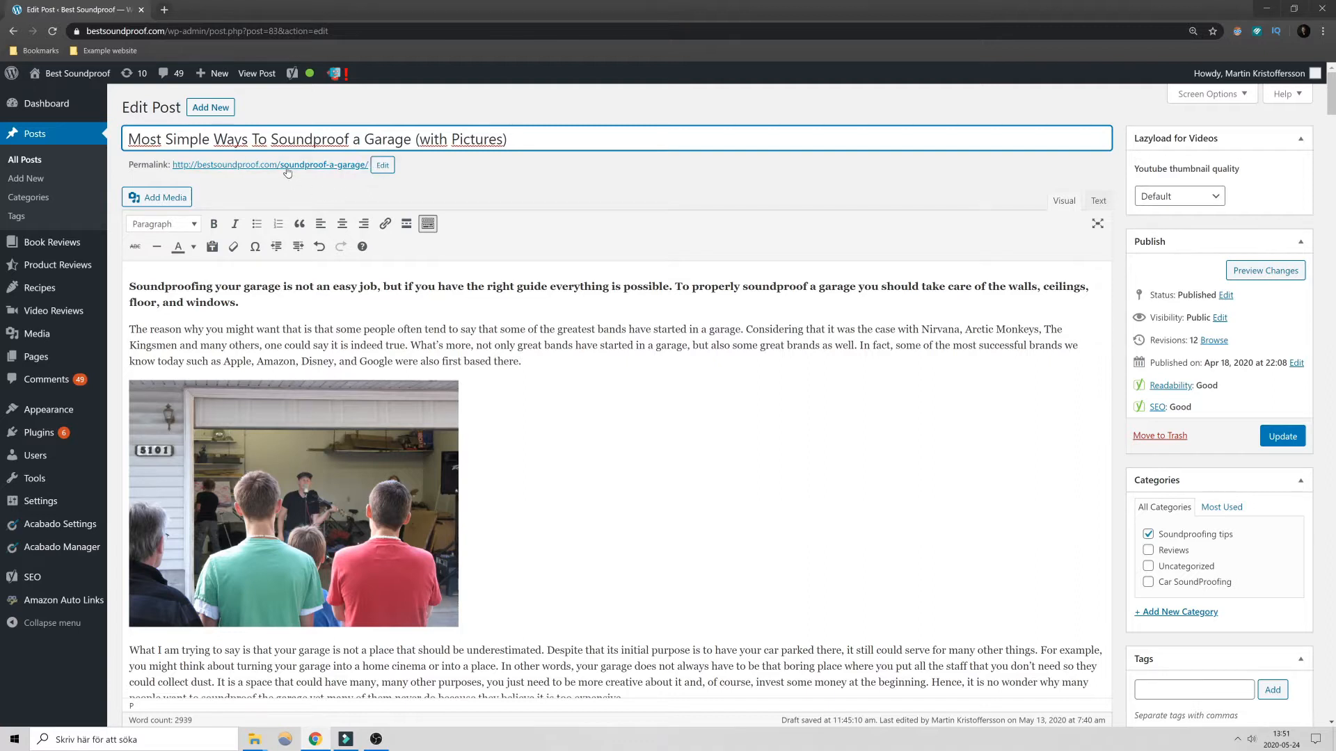
# - Review the page address and the post's permalink slug, keeping the slug as soundproof-a-garage
pyautogui.moveTo(366, 30); pyautogui.dragTo(260, 48)
pyautogui.click(356, 31)
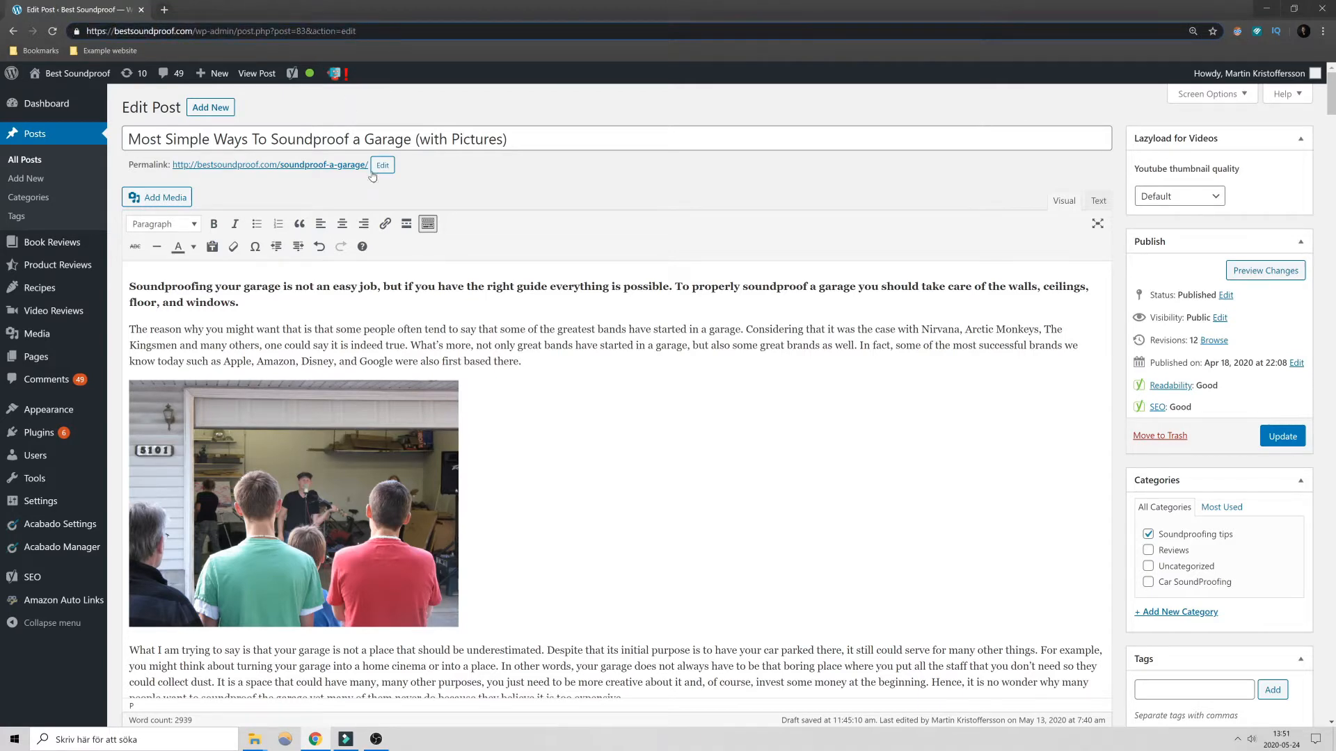
pyautogui.click(386, 168)
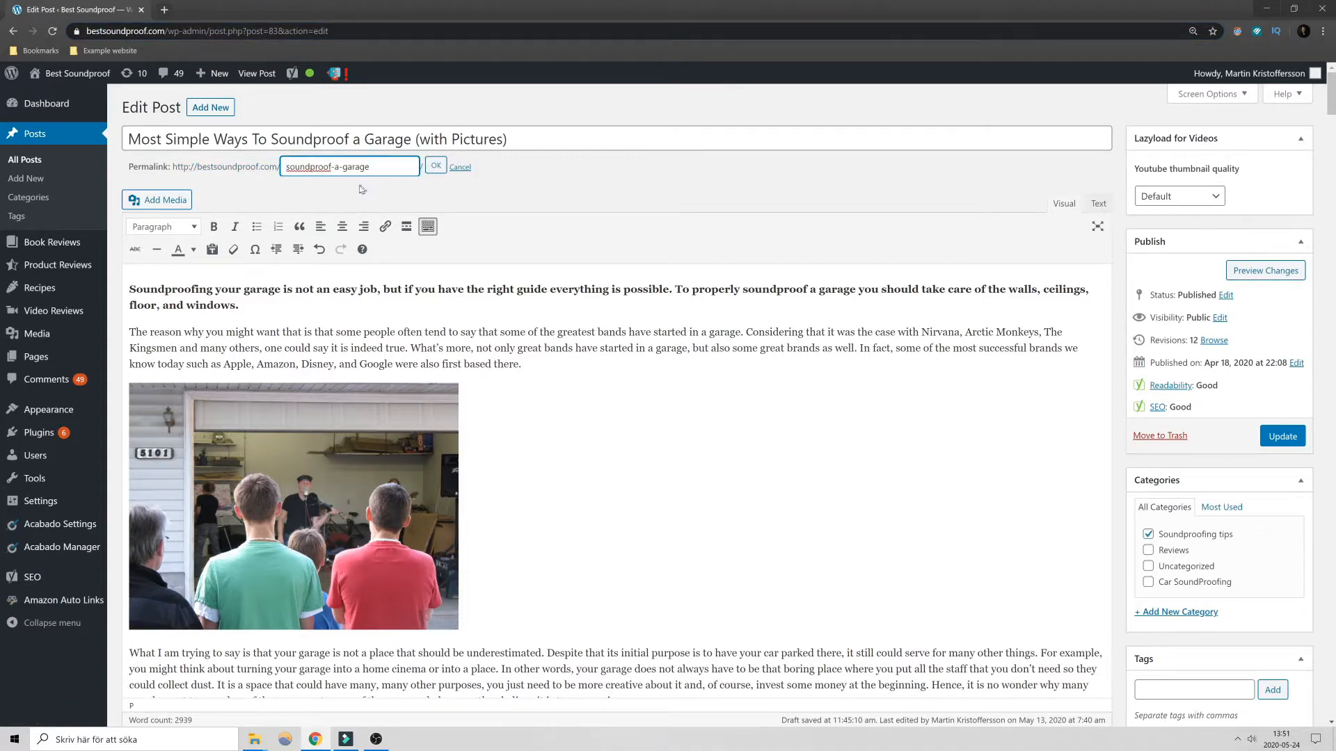
pyautogui.moveTo(372, 168); pyautogui.dragTo(284, 171)
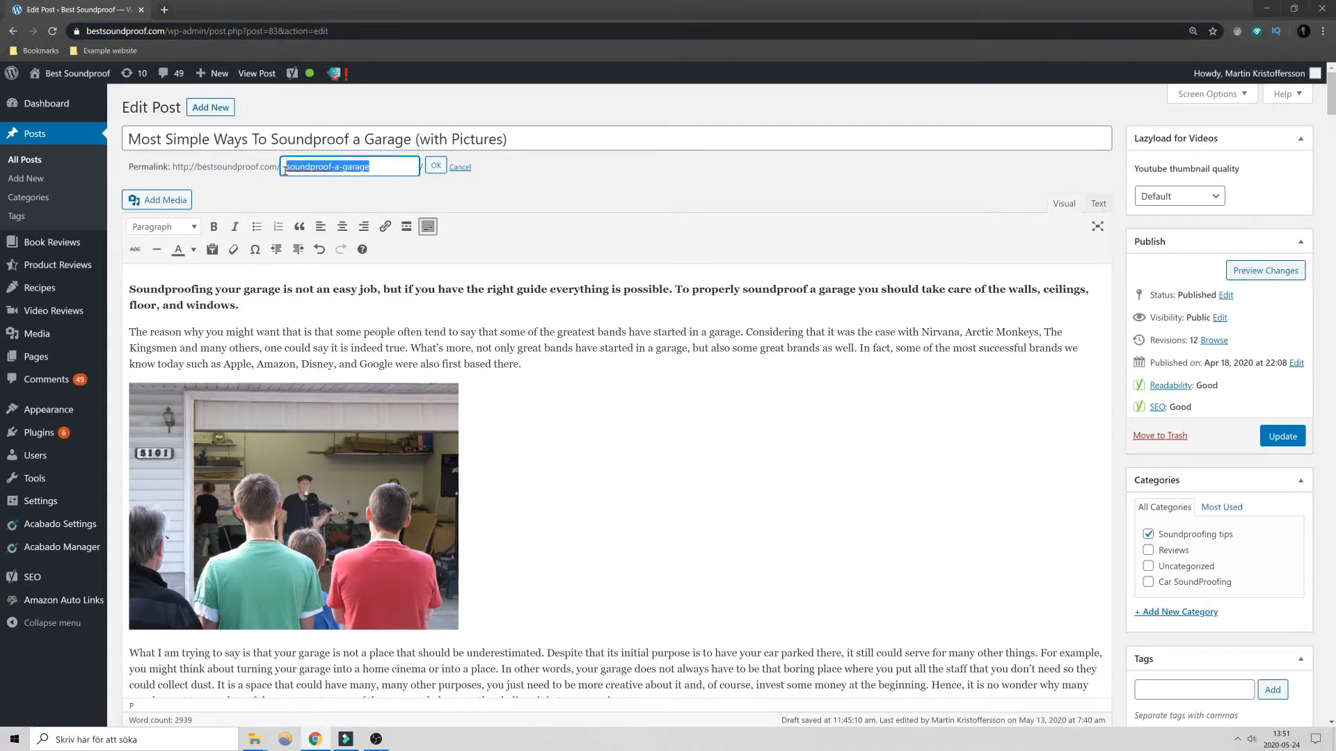
pyautogui.click(374, 172)
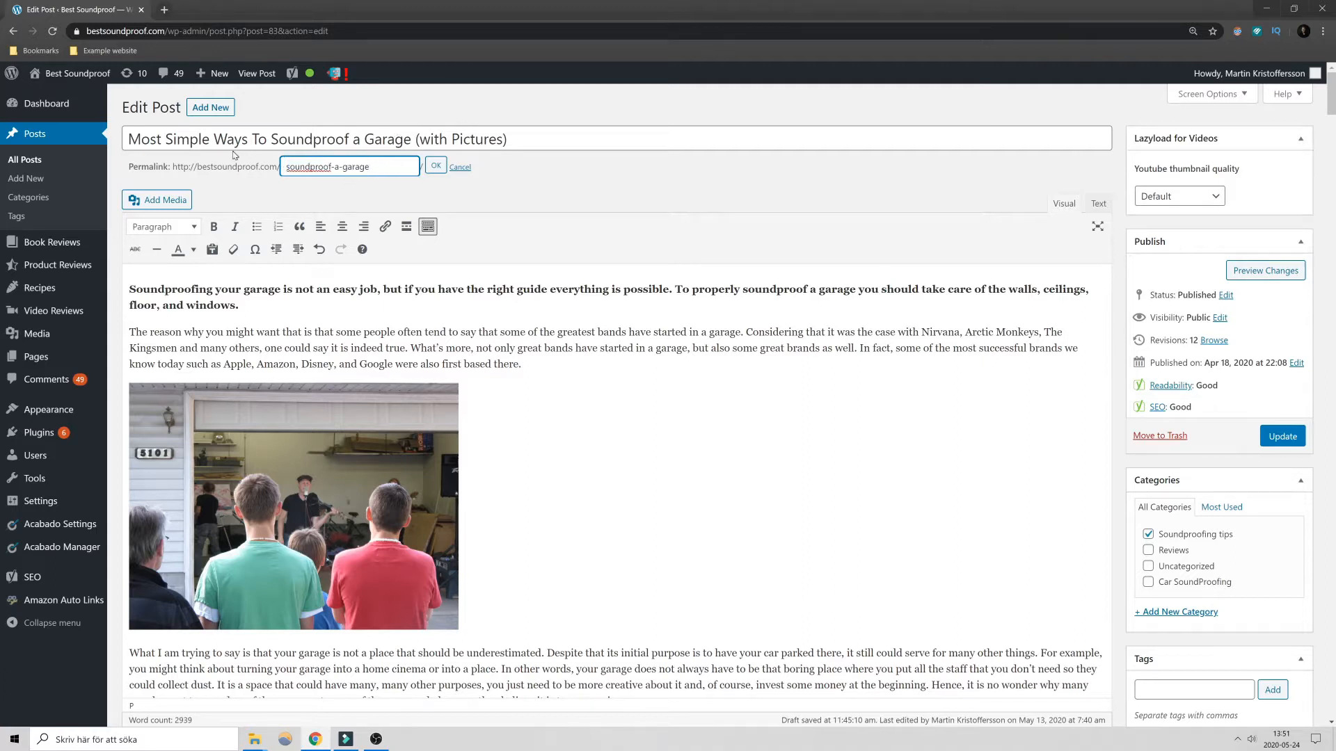
pyautogui.moveTo(373, 167); pyautogui.dragTo(291, 184)
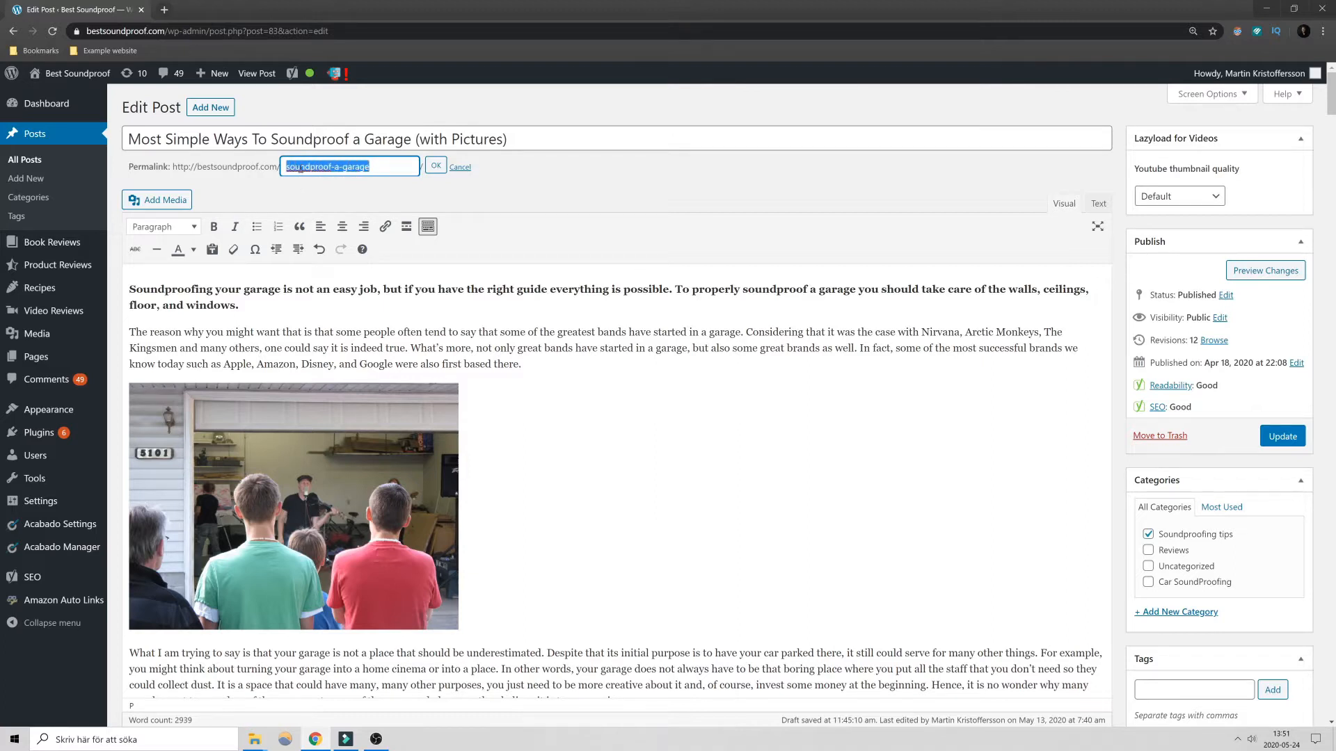
pyautogui.click(387, 167)
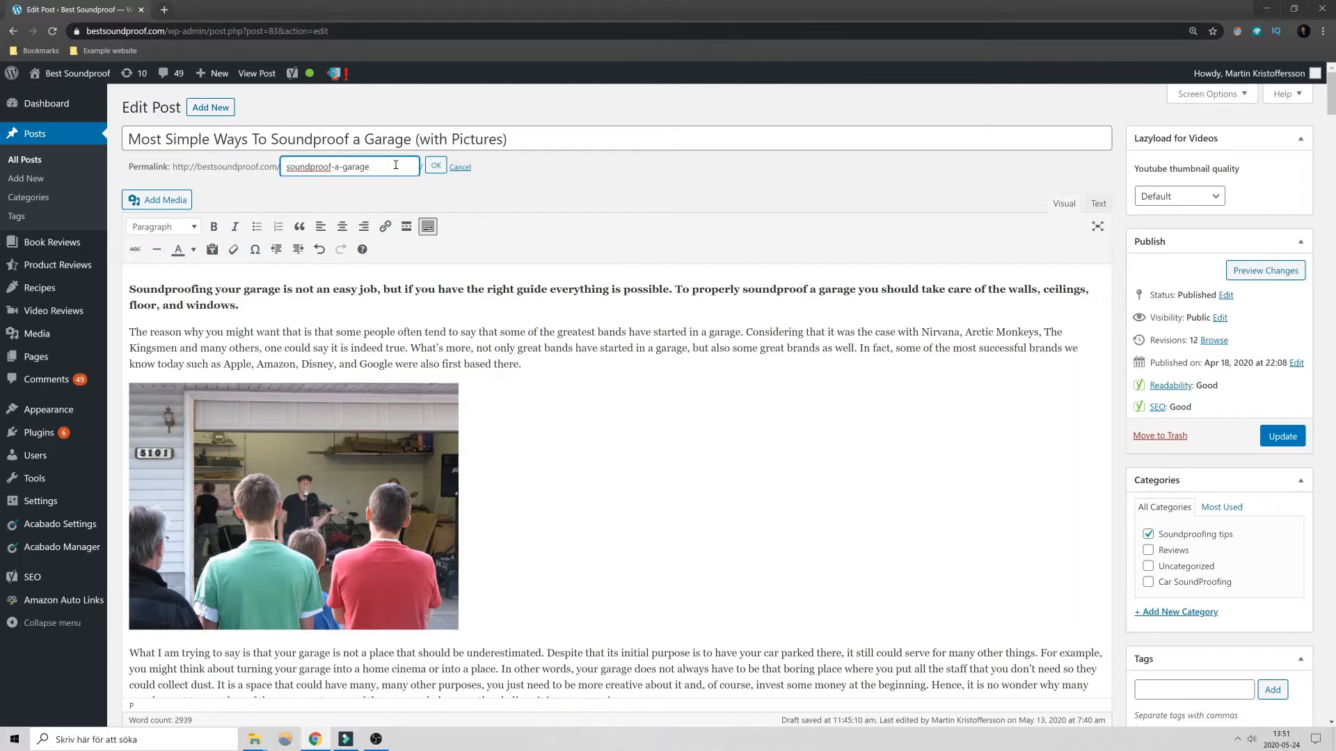
pyautogui.click(432, 167)
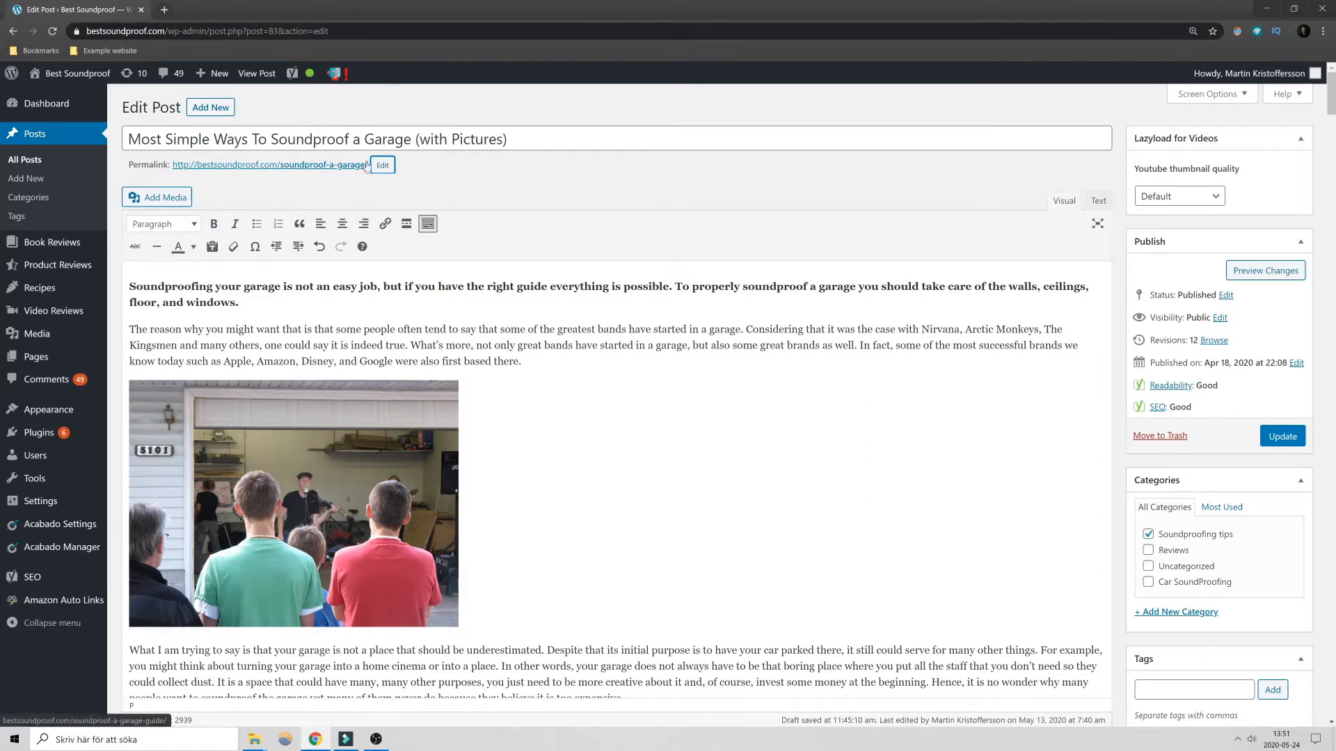
pyautogui.moveTo(329, 30); pyautogui.dragTo(212, 21)
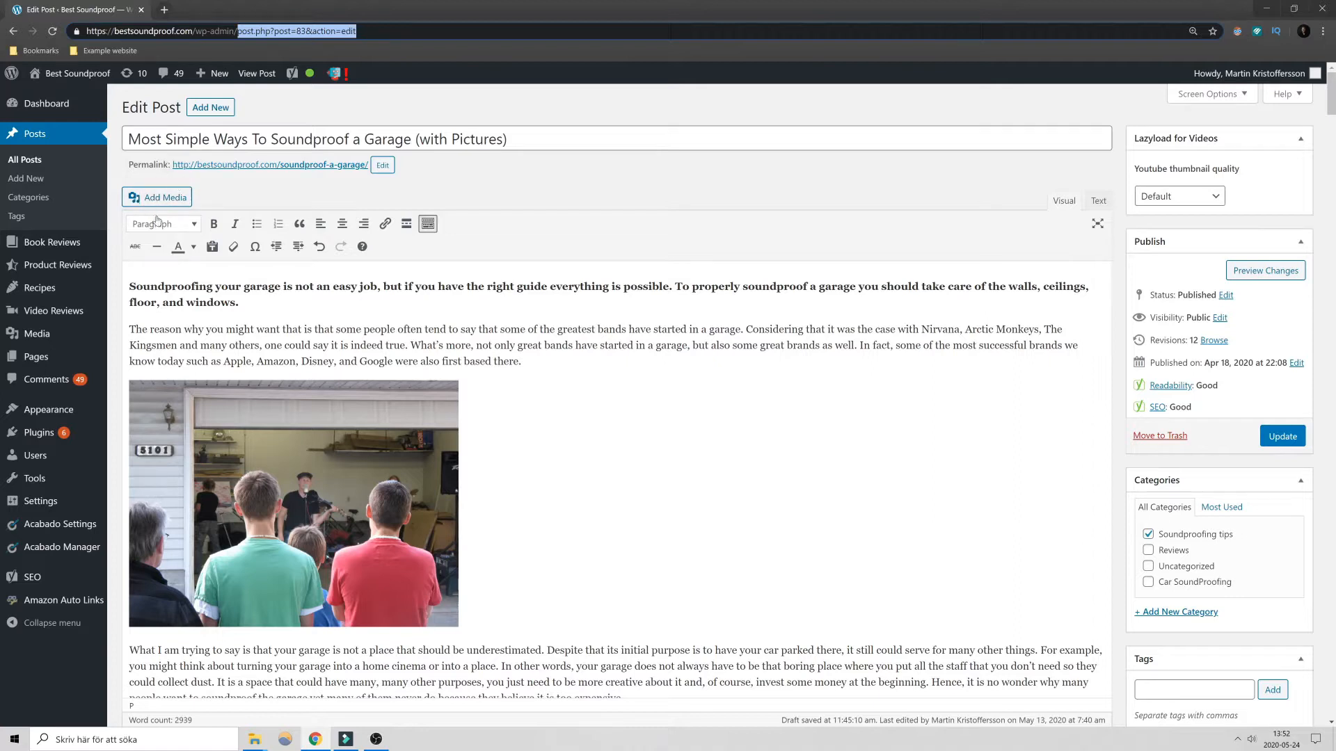
# - Upload the image 2.jpg and insert it at Medium – 300 × 200 on a new line below the bold intro paragraph
pyautogui.click(387, 311)
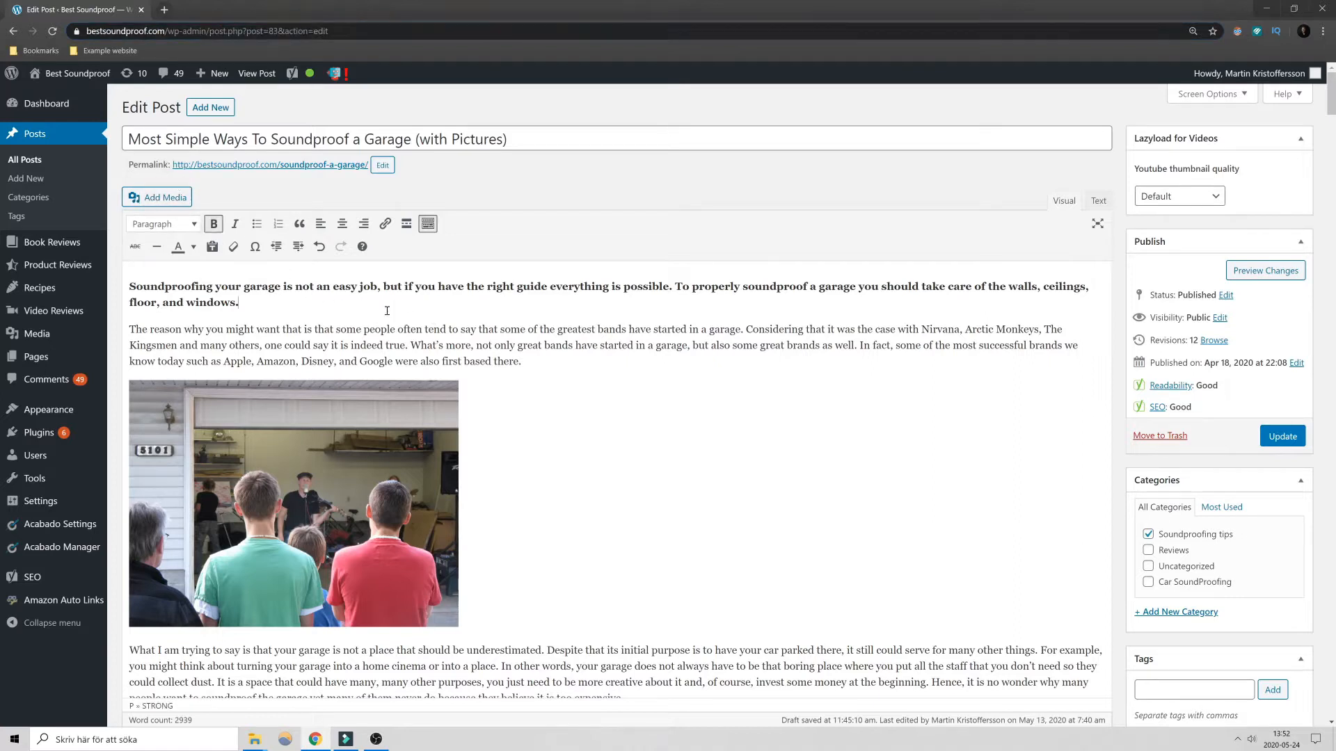
pyautogui.press('Return')
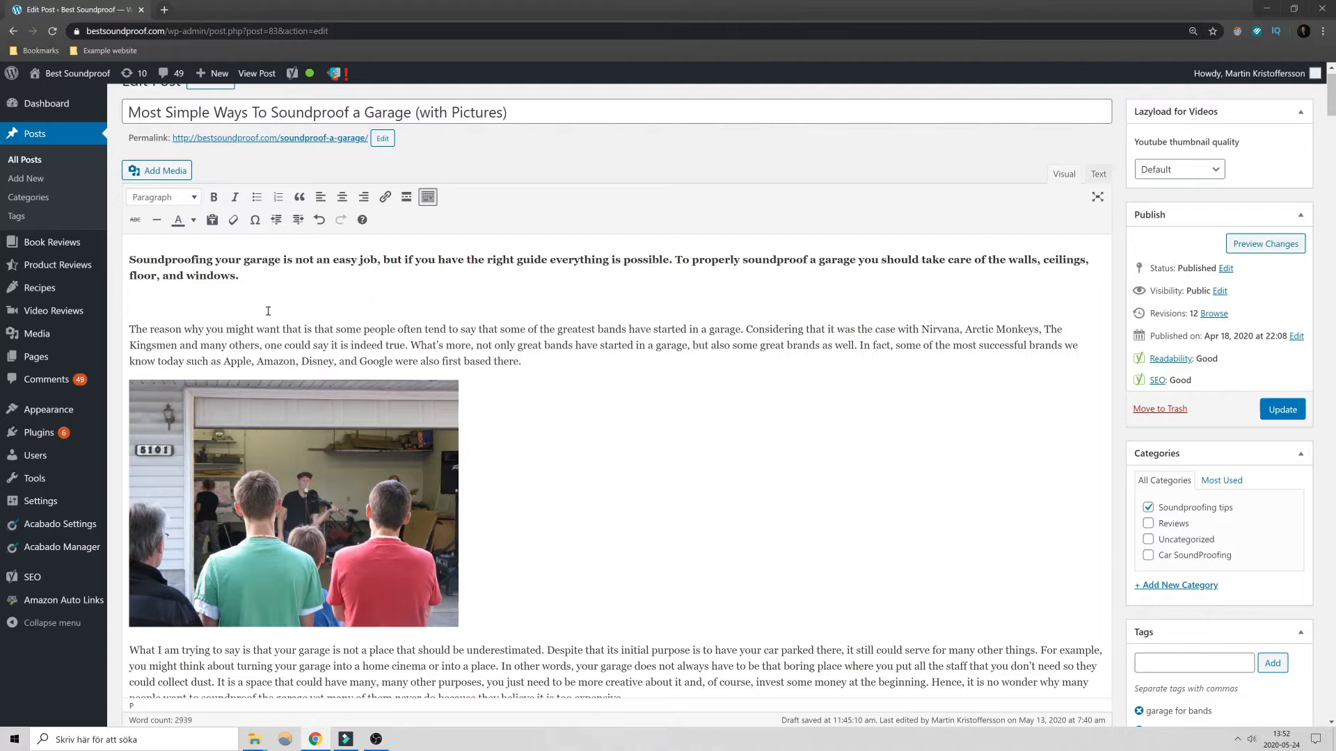
pyautogui.click(166, 175)
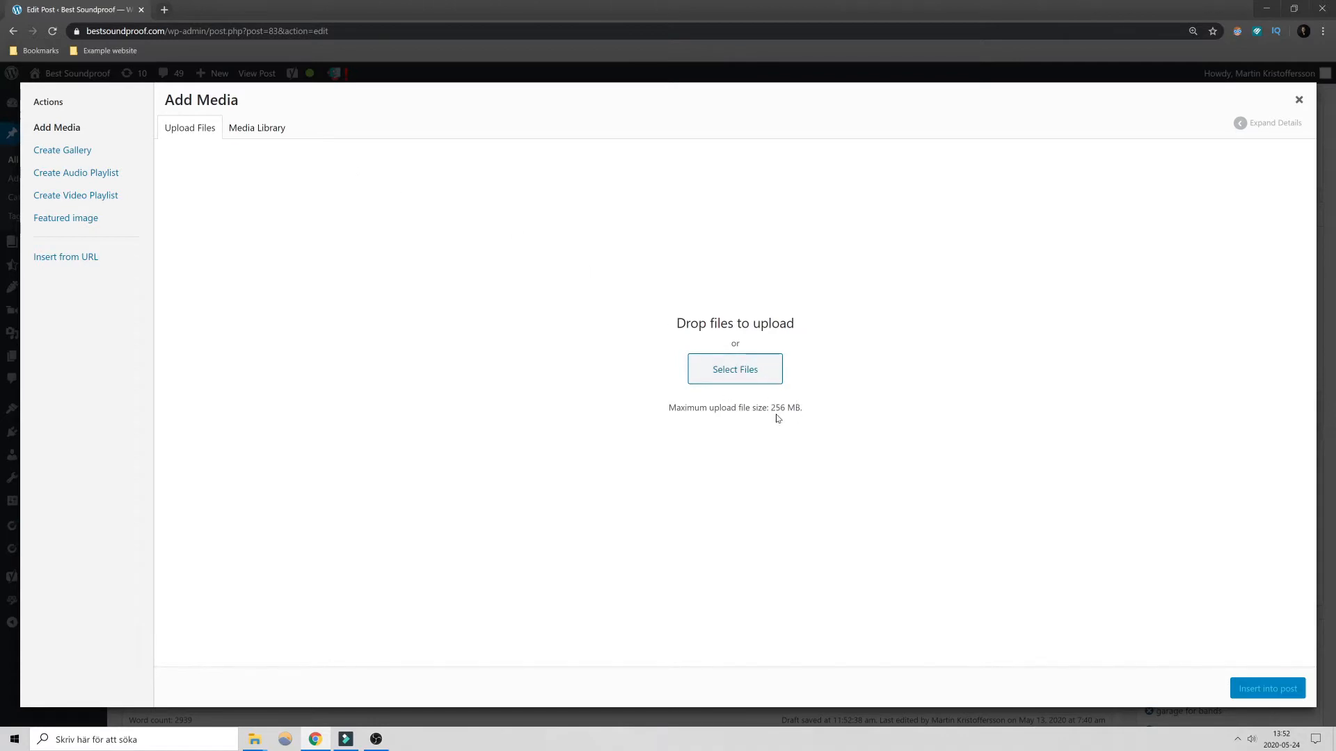
pyautogui.moveTo(775, 407); pyautogui.dragTo(786, 409)
pyautogui.click(737, 373)
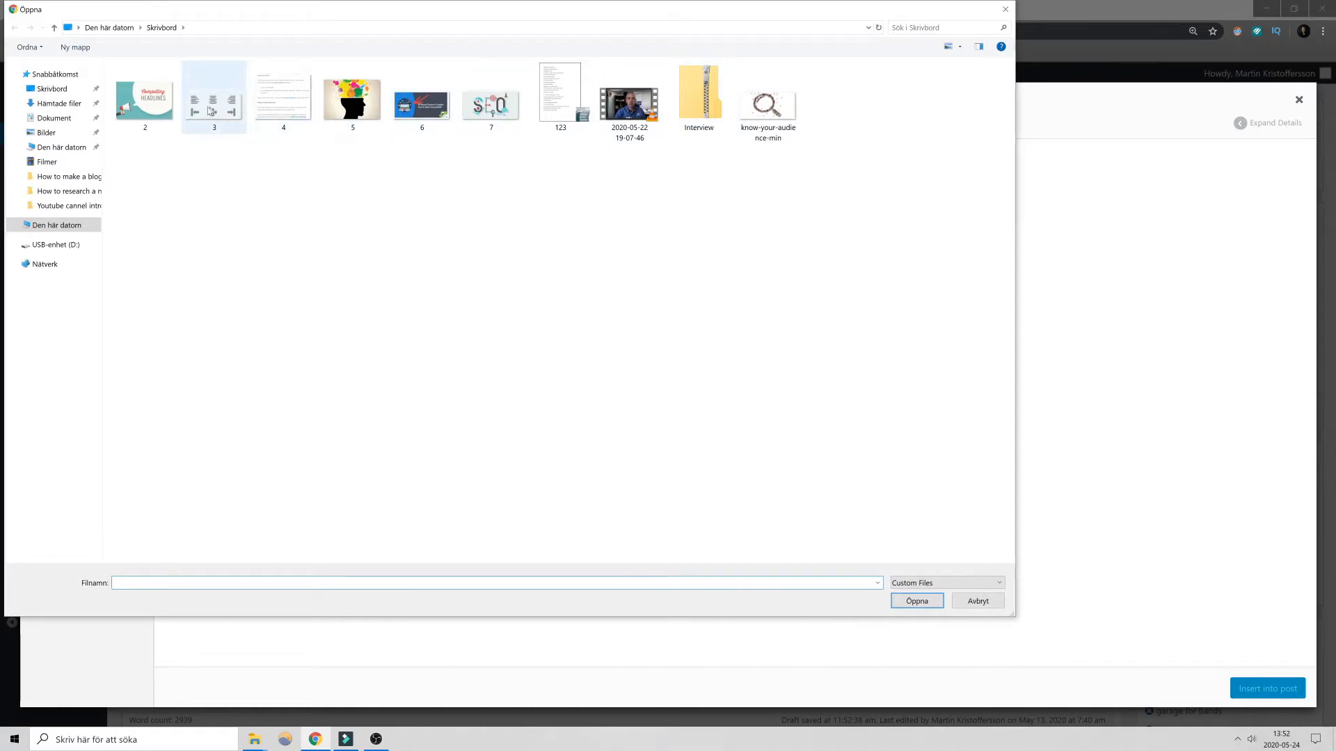
pyautogui.doubleClick(149, 105)
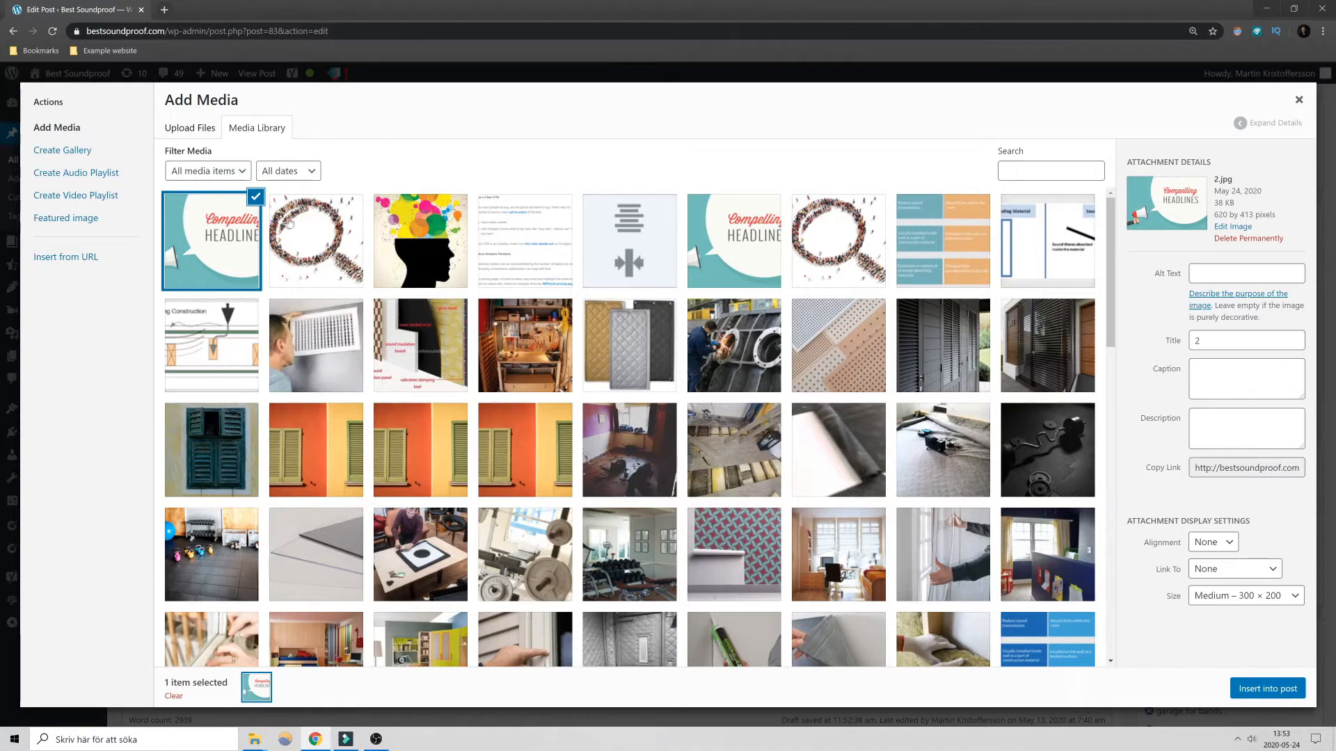
pyautogui.click(1255, 690)
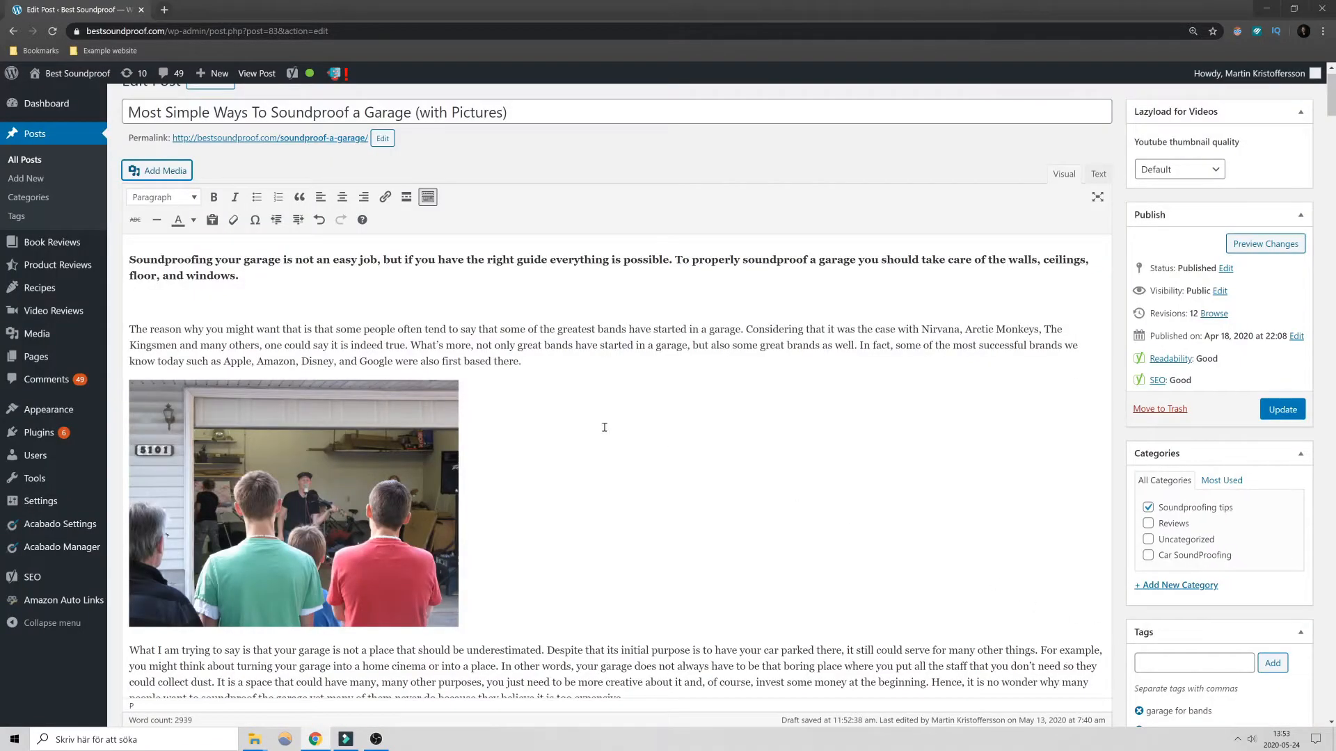
# - Enlarge the inserted "Compelling Headlines" image slightly, keeping its proportions
pyautogui.click(232, 382)
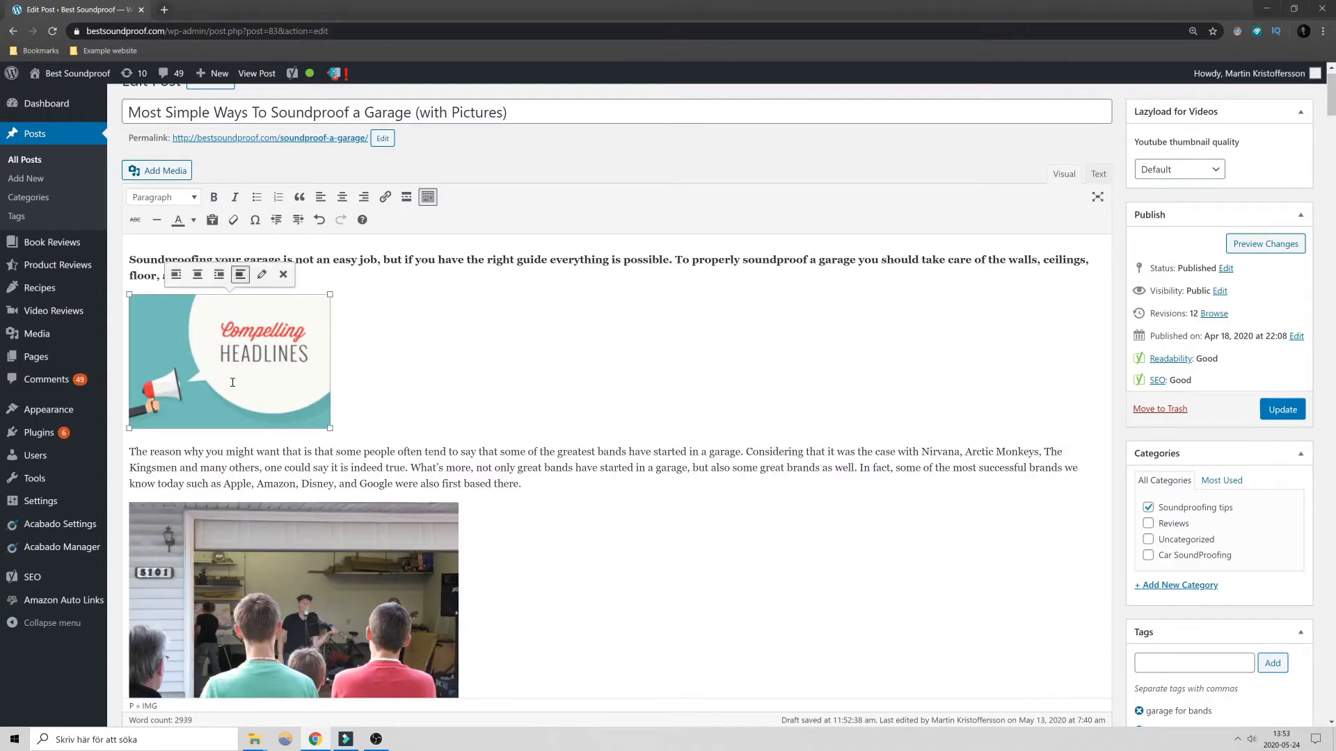
pyautogui.moveTo(330, 429); pyautogui.dragTo(388, 482)
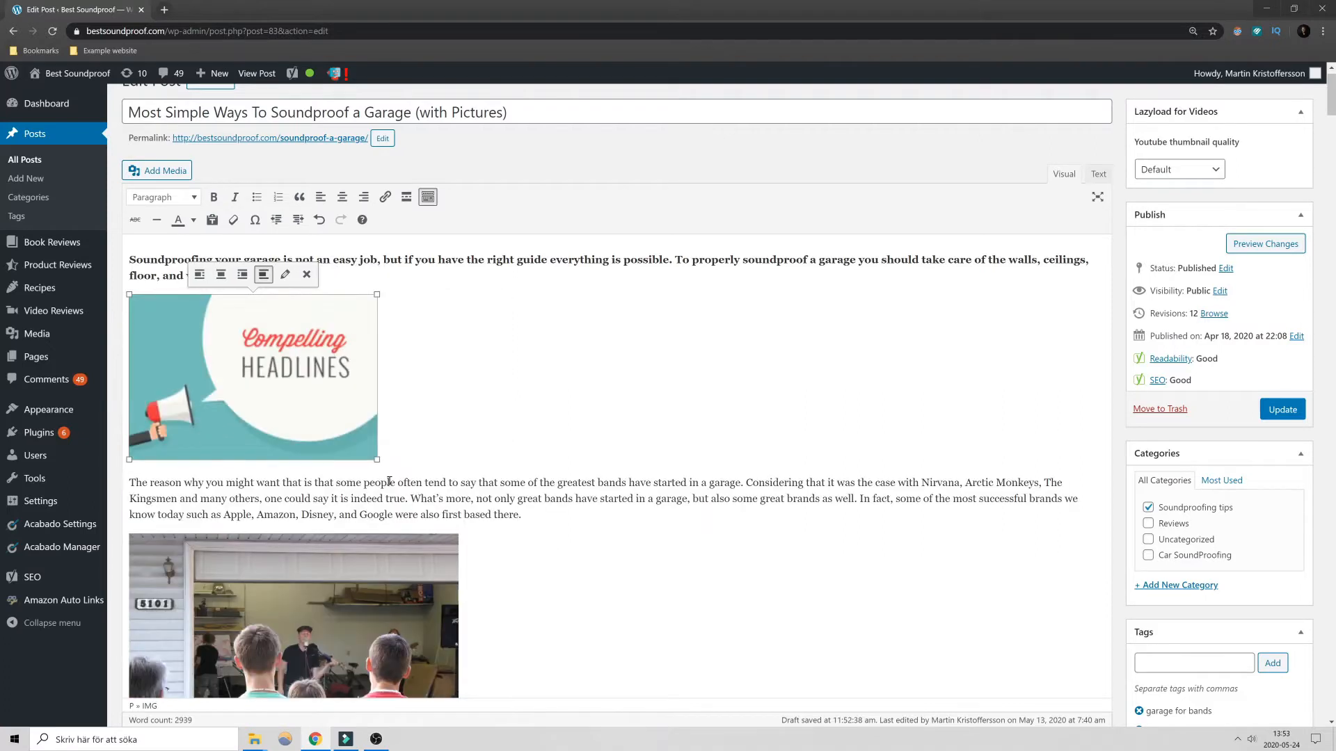
pyautogui.click(426, 382)
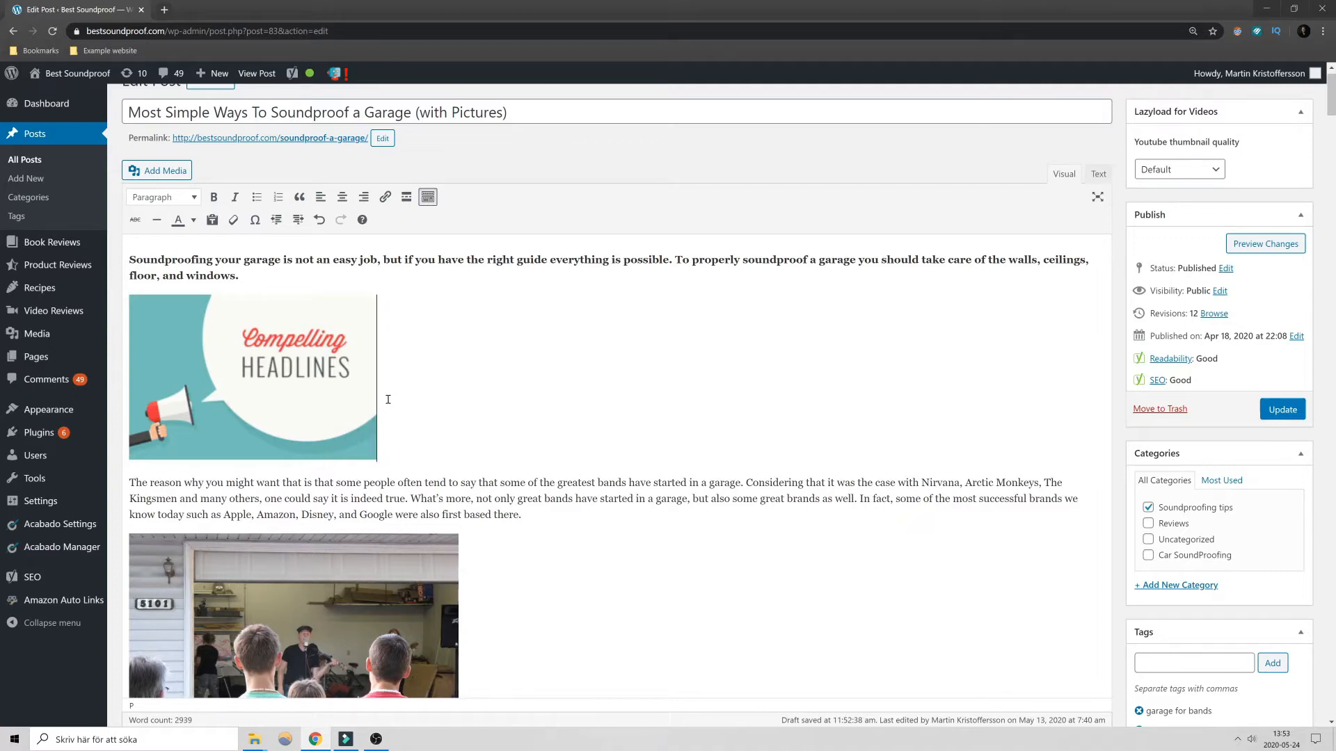
# - Delete the "Compelling Headlines" image and the empty line it leaves below the intro paragraph
pyautogui.click(291, 409)
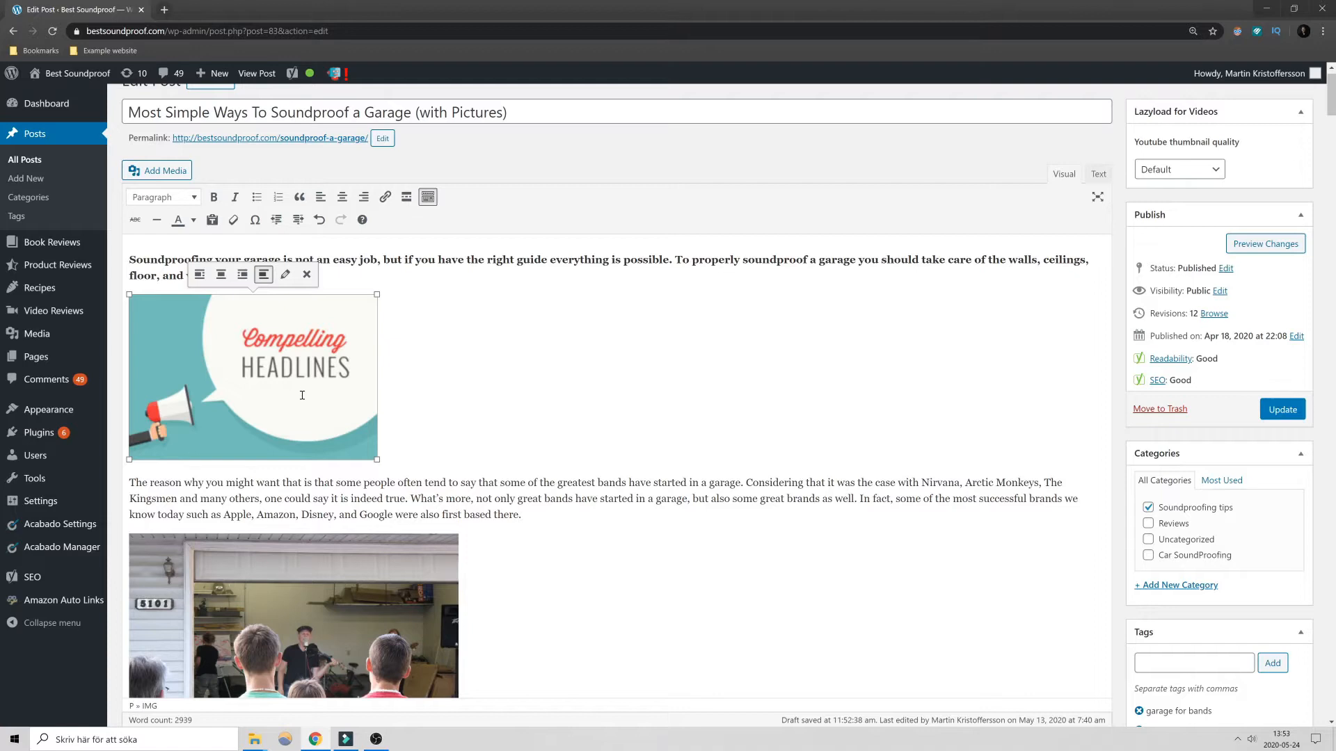
pyautogui.press('Delete')
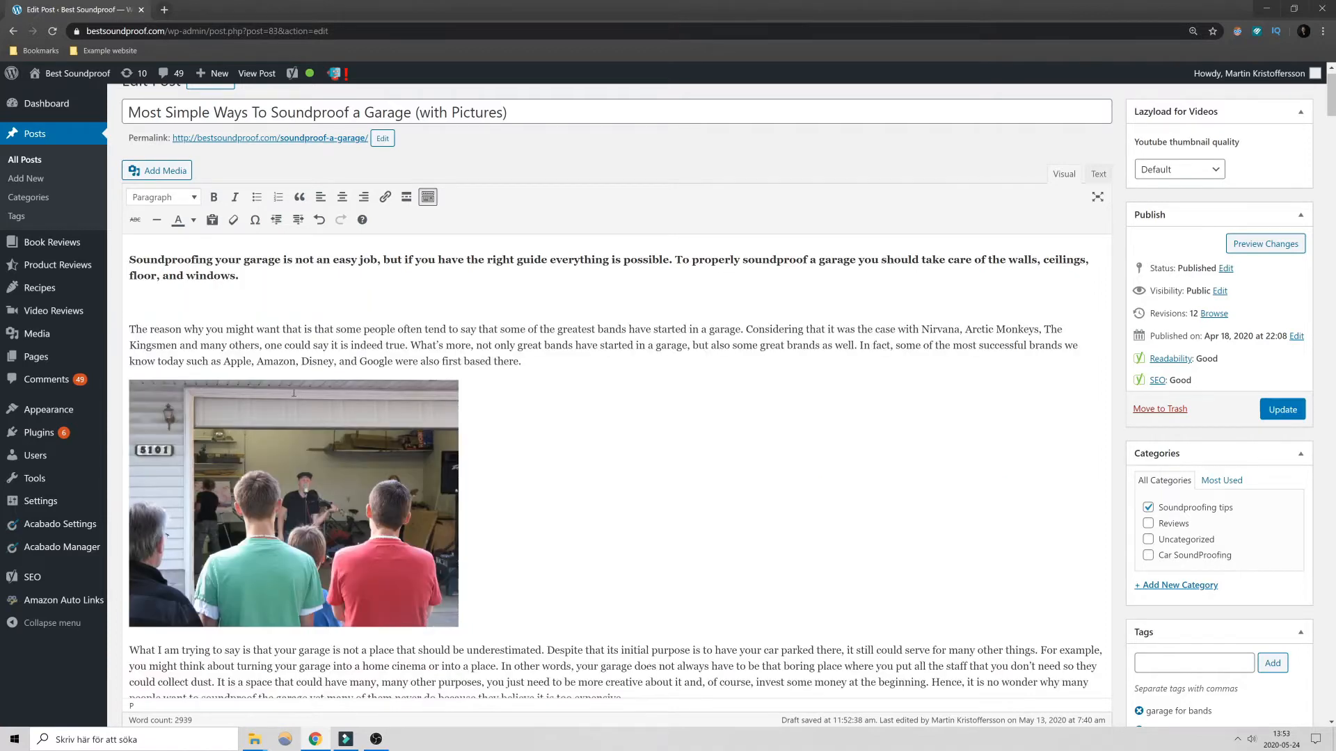
pyautogui.press('BackSpace')
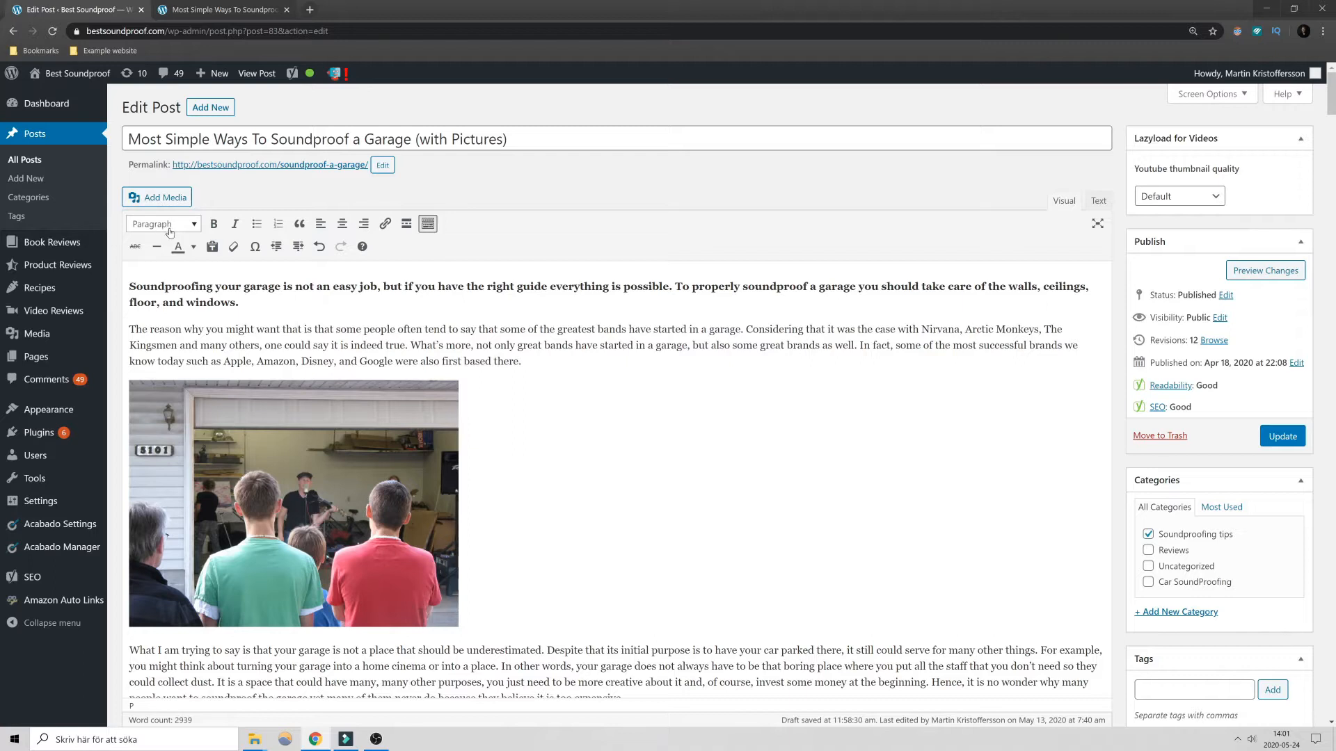
# - Examine the article's structure from the introduction through the "Soundproof the garage door" heading to the section text below its image
pyautogui.click(129, 291)
pyautogui.moveTo(129, 329); pyautogui.dragTo(502, 361)
pyautogui.scroll(-2, 566, 396)
pyautogui.moveTo(459, 529); pyautogui.dragTo(513, 576)
pyautogui.scroll(-3, 292, 462)
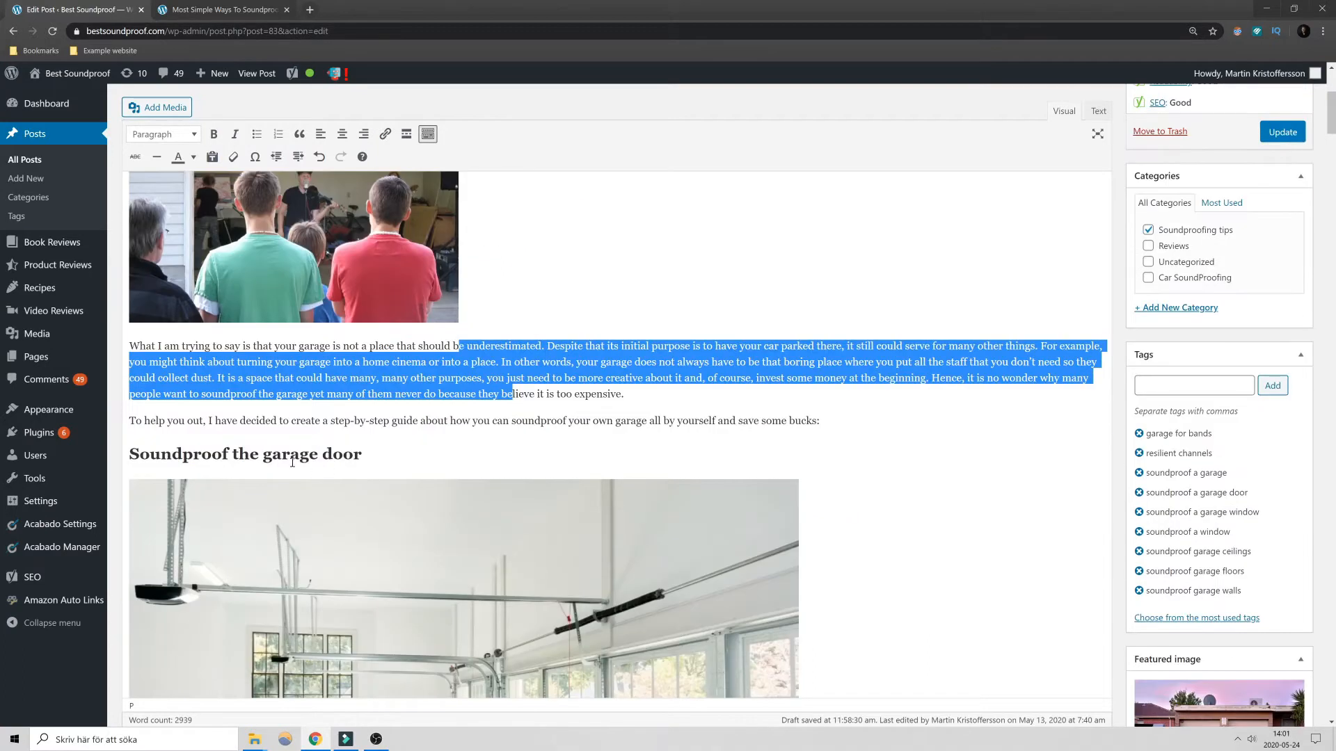
pyautogui.moveTo(381, 447); pyautogui.dragTo(131, 461)
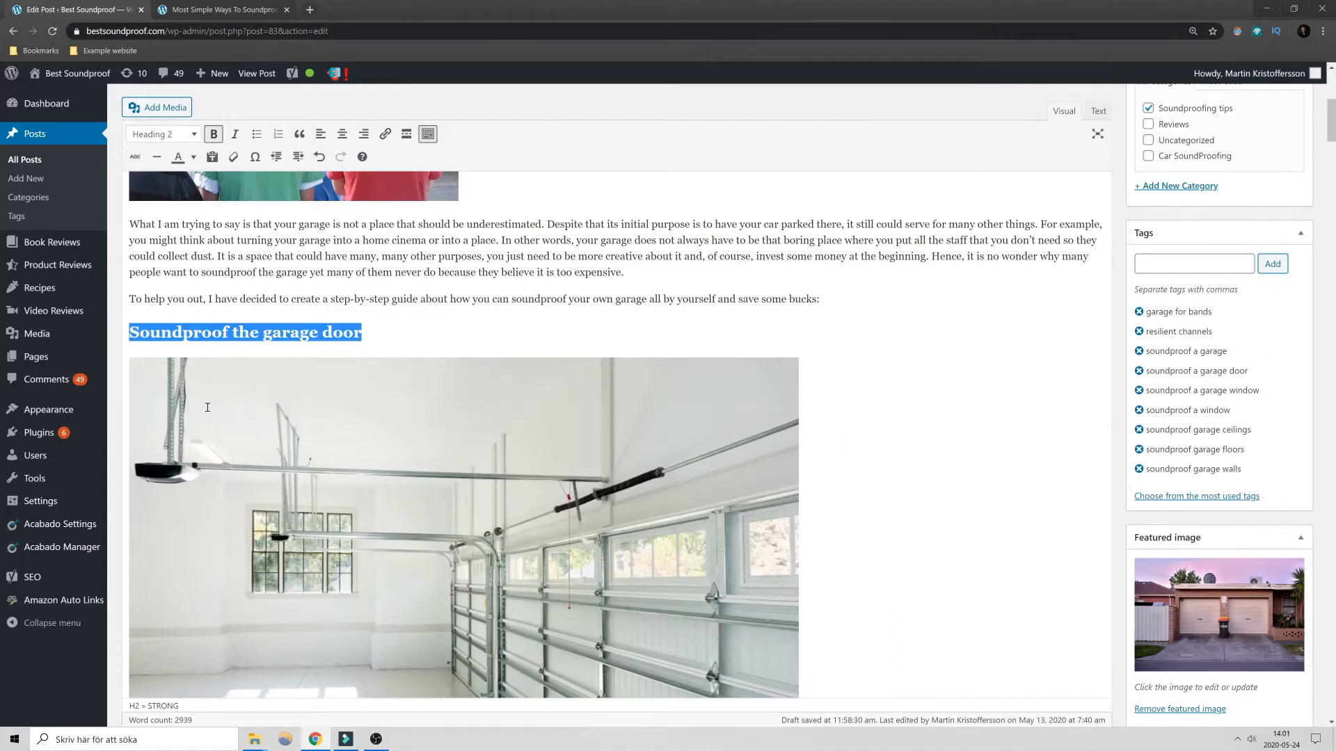
pyautogui.scroll(-1, 286, 352)
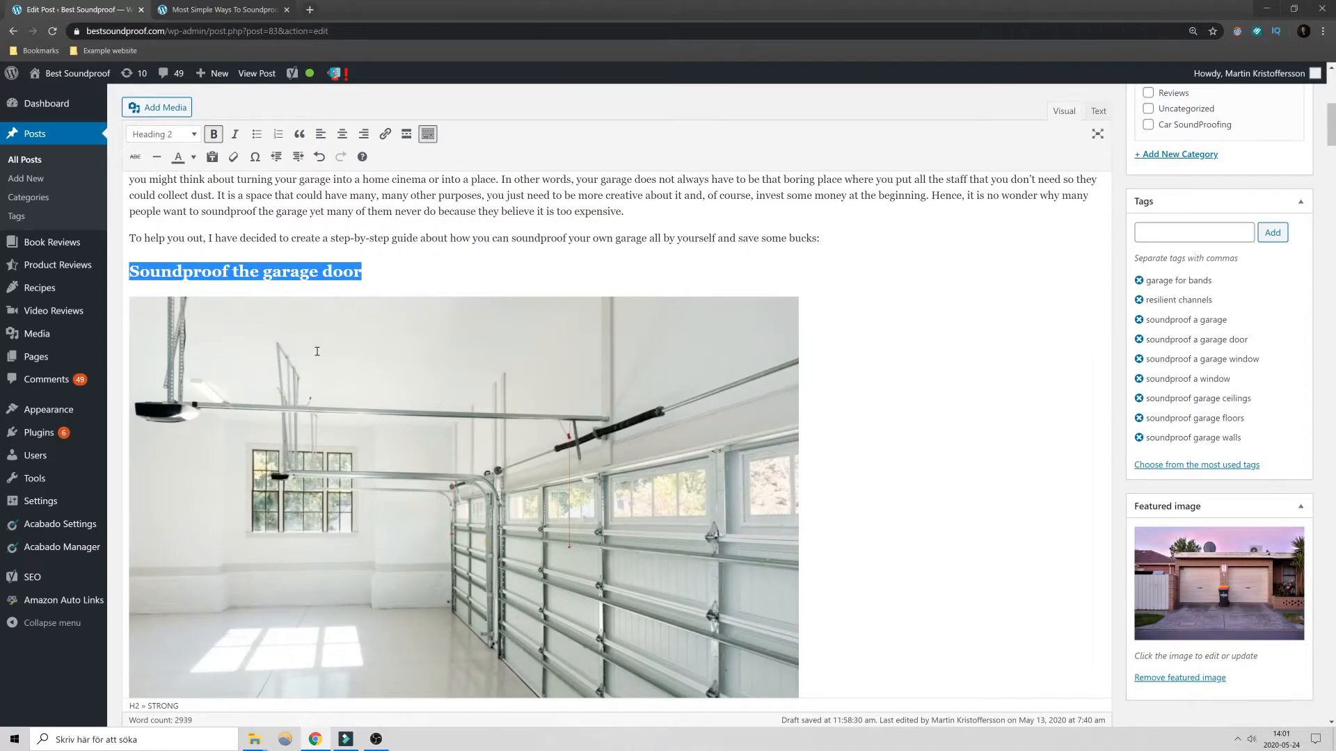
pyautogui.scroll(-3, 317, 352)
pyautogui.moveTo(180, 522); pyautogui.dragTo(410, 652)
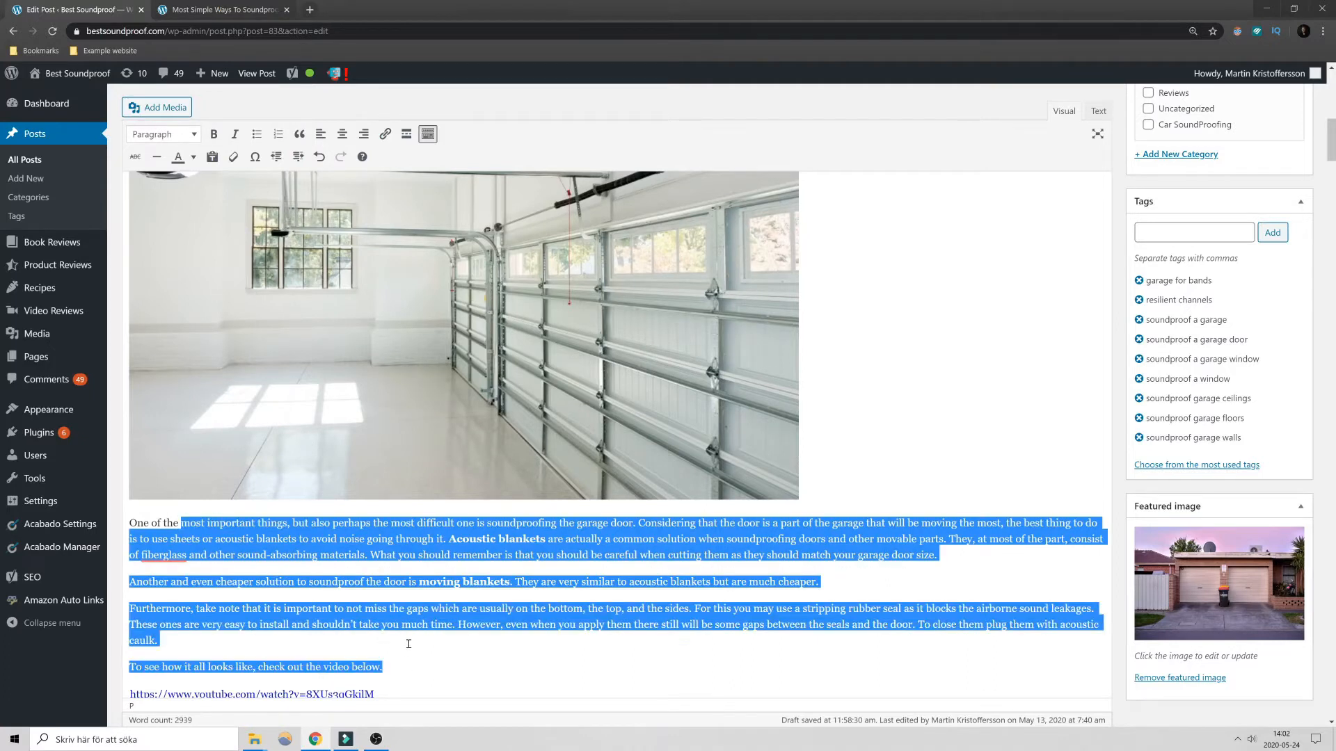
# - Change the format of the "Soundproof the garage door" heading to Paragraph
pyautogui.scroll(3, 408, 644)
pyautogui.click(375, 335)
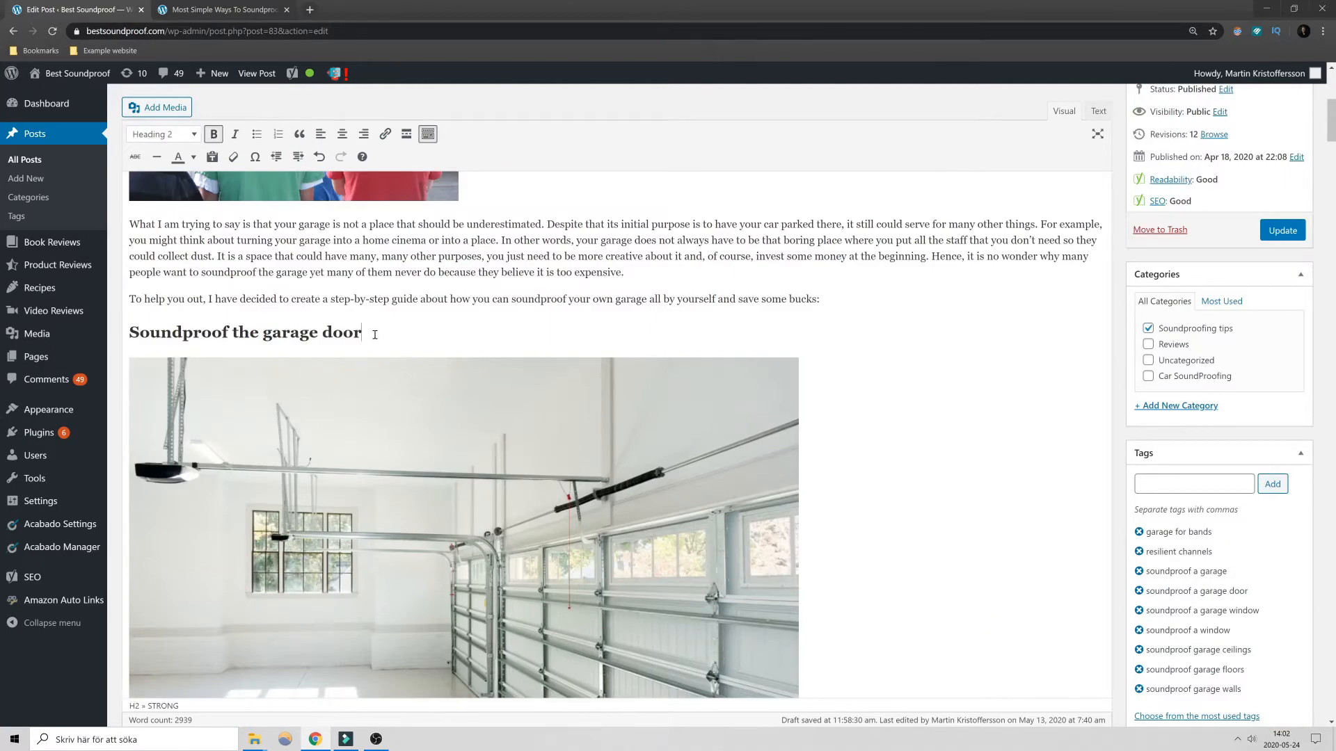
pyautogui.keyDown('shift'); pyautogui.click(130, 337); pyautogui.keyUp('shift')
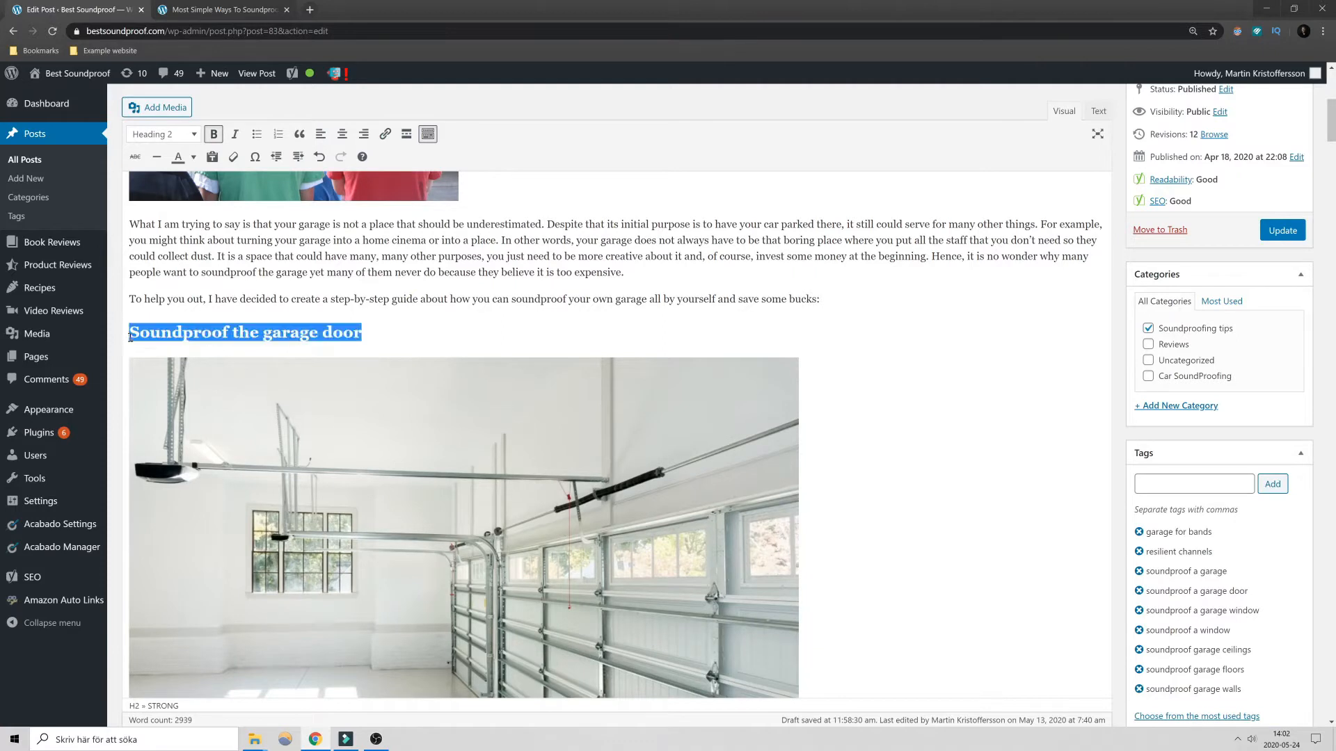
pyautogui.click(192, 136)
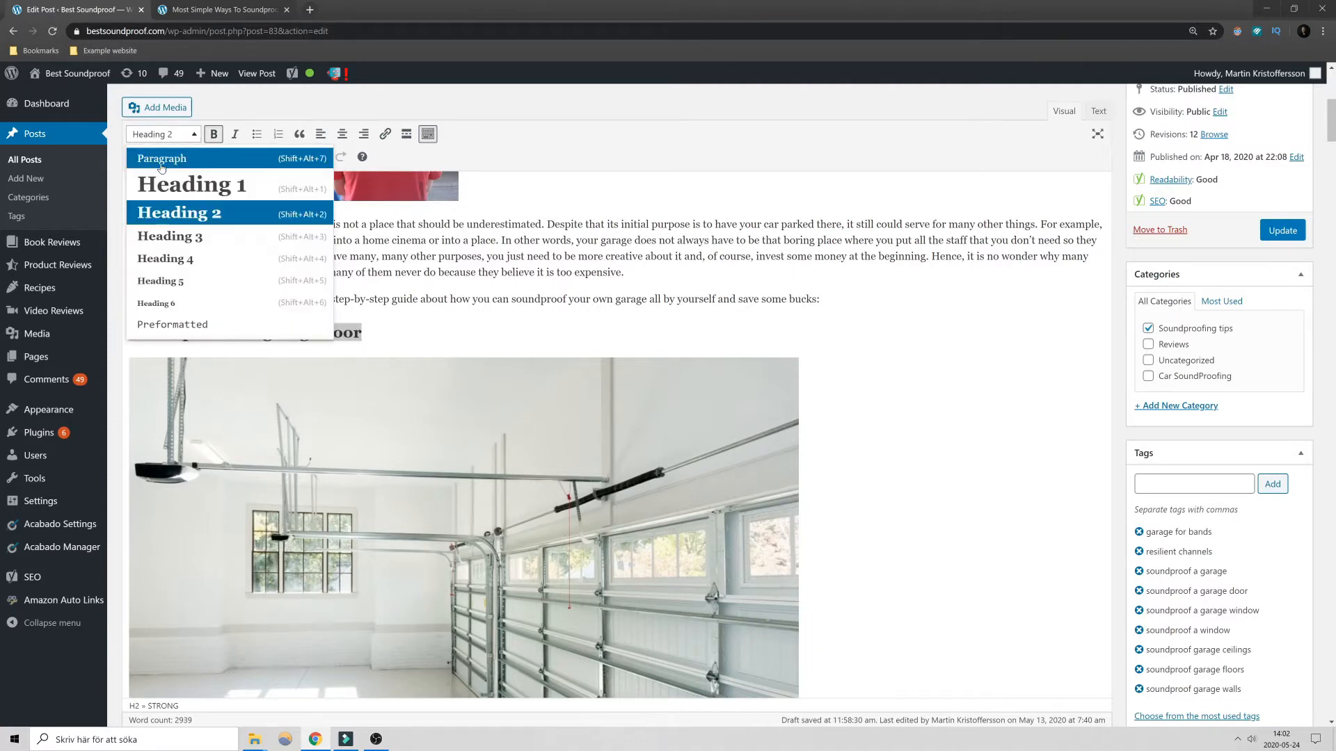
pyautogui.click(161, 160)
pyautogui.click(215, 299)
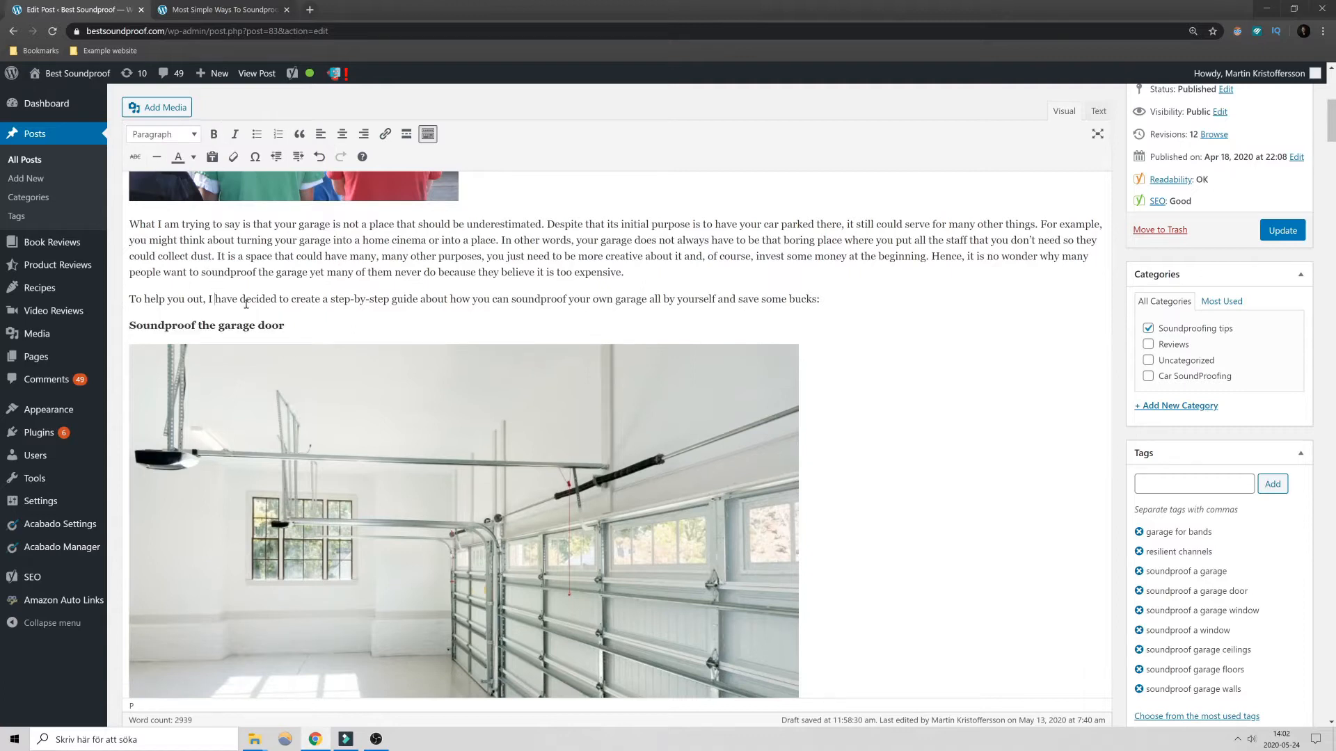
# - Compare the "Soundproof the garage door" line with the section's body paragraphs and the heading that follows
pyautogui.moveTo(286, 330); pyautogui.dragTo(146, 313)
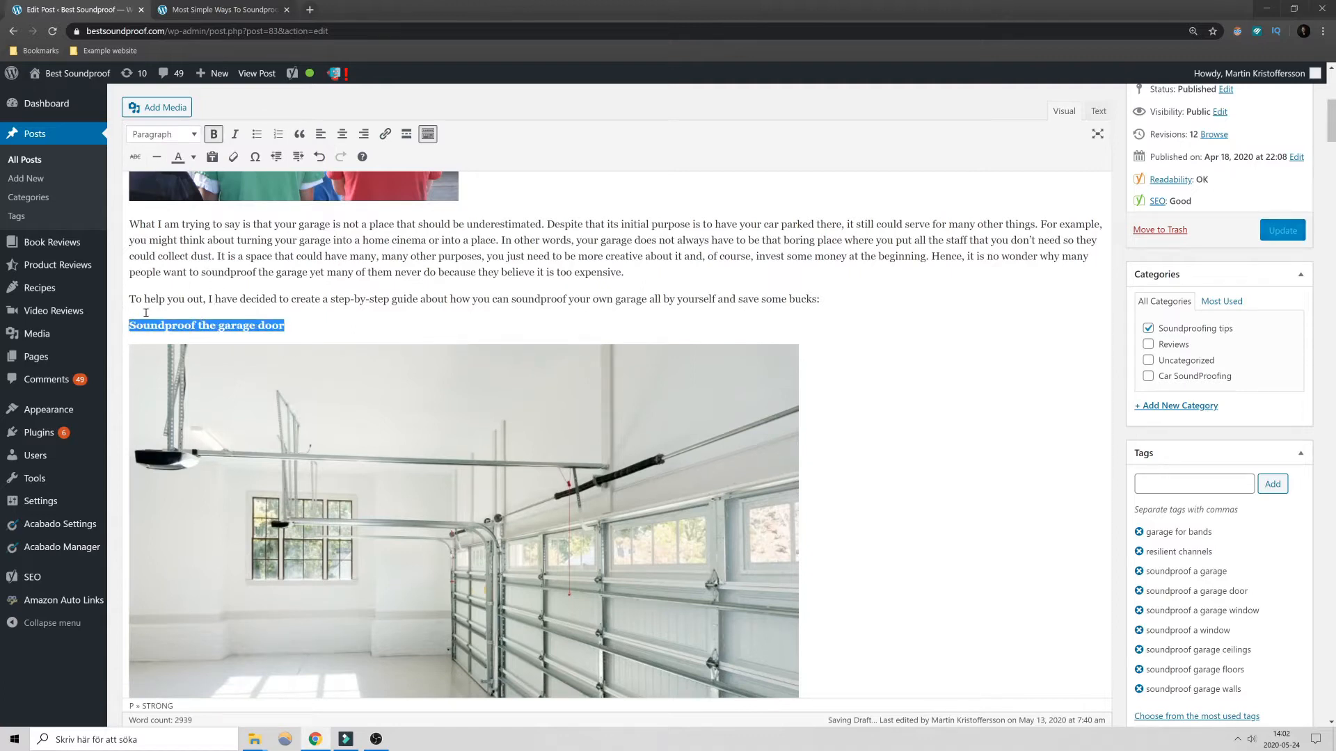
pyautogui.click(251, 297)
pyautogui.scroll(-7, 368, 344)
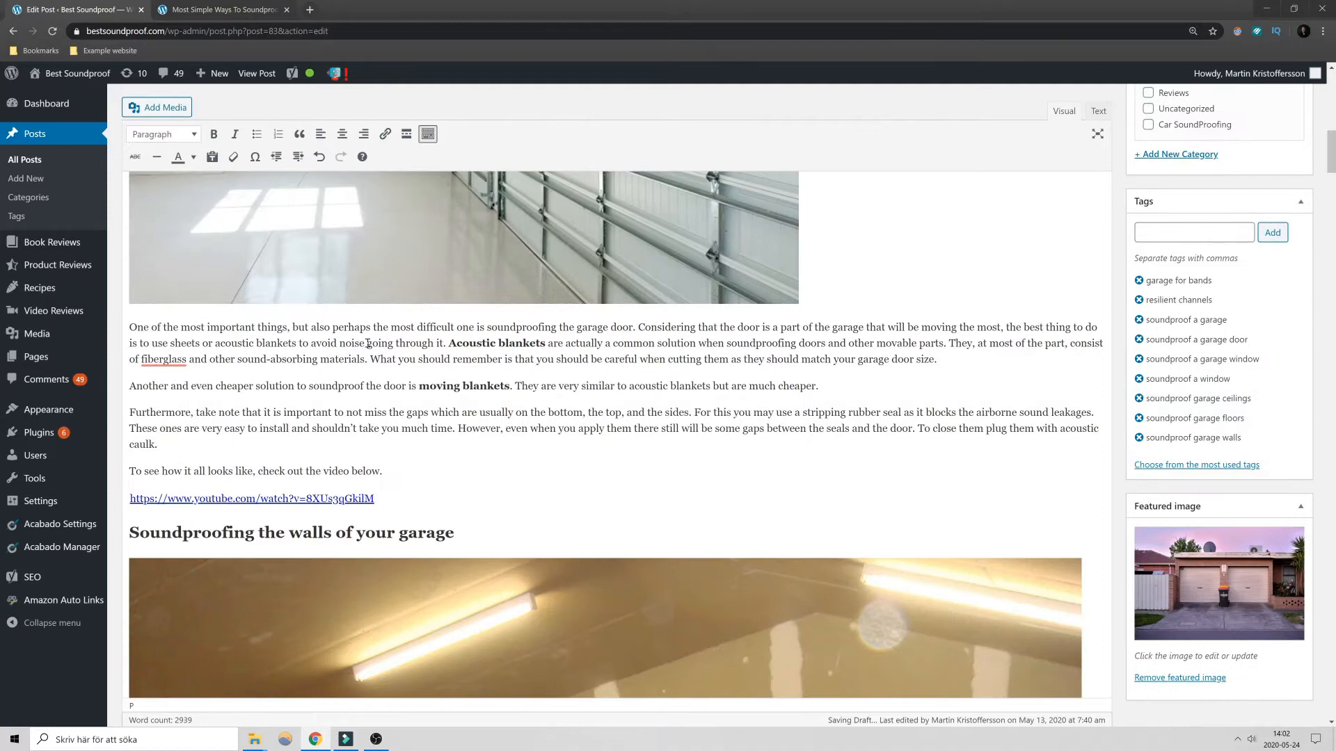
pyautogui.scroll(2, 314, 383)
pyautogui.moveTo(398, 453); pyautogui.dragTo(257, 448)
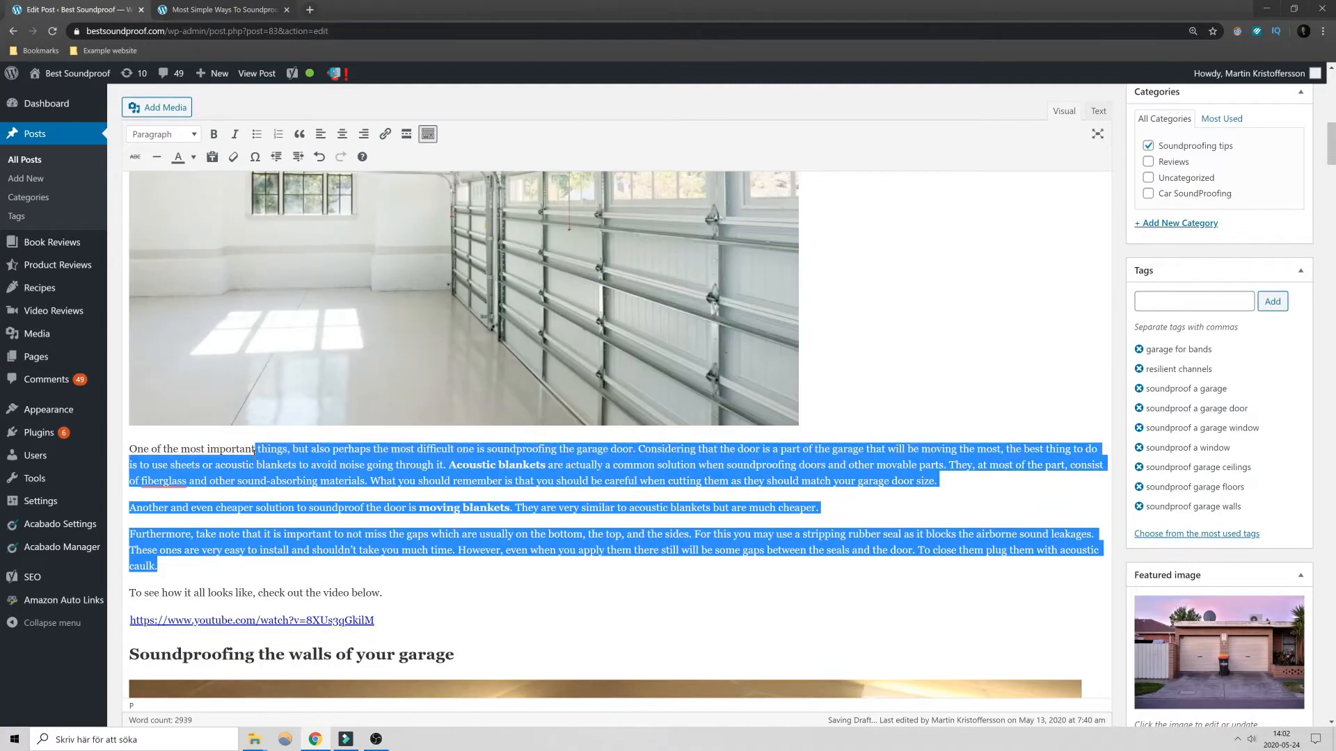
# - Change the "Soundproof the garage door" line from paragraph text back to a main section heading
pyautogui.scroll(10, 301, 408)
pyautogui.moveTo(240, 287); pyautogui.dragTo(283, 360)
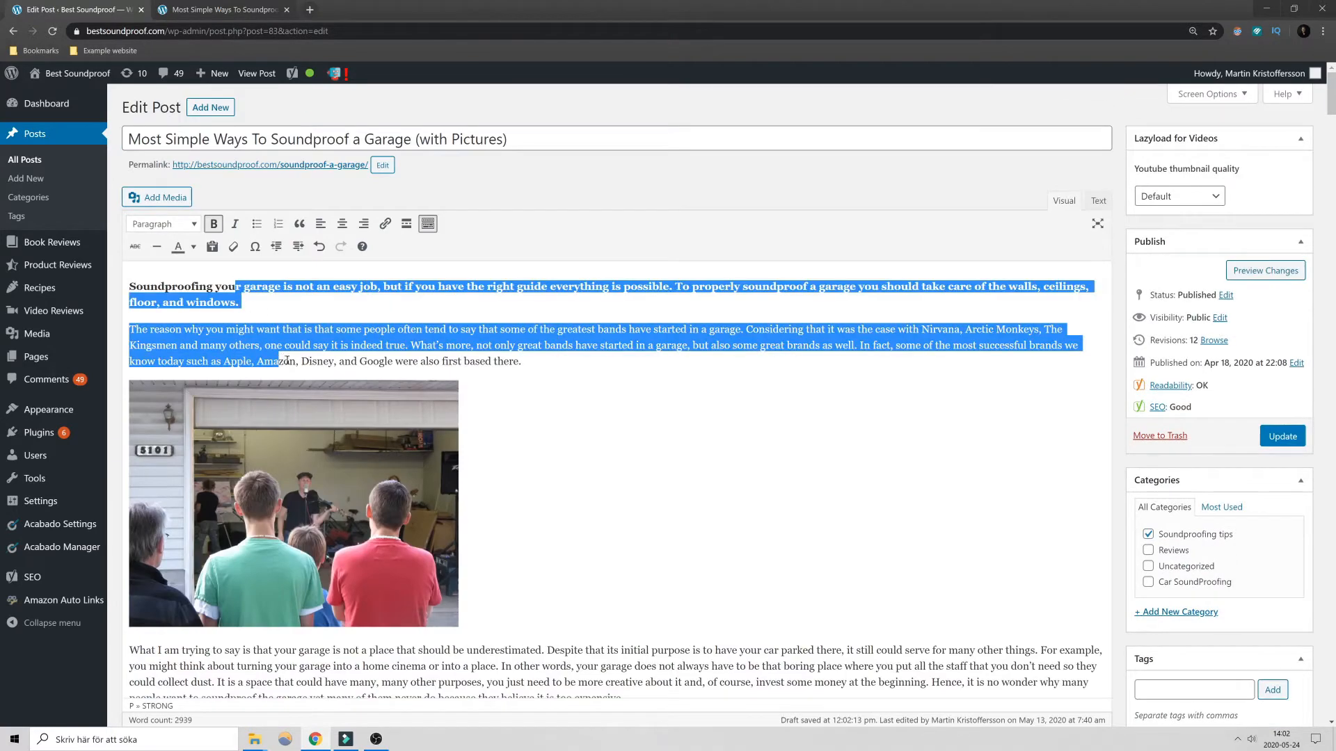
pyautogui.scroll(-3, 282, 390)
pyautogui.moveTo(285, 507); pyautogui.dragTo(128, 503)
pyautogui.click(185, 135)
pyautogui.click(186, 214)
pyautogui.click(441, 408)
# - Review the introduction paragraphs, the image and the "Soundproof the garage door" heading in the editor
pyautogui.scroll(3, 478, 396)
pyautogui.scroll(-2, 477, 396)
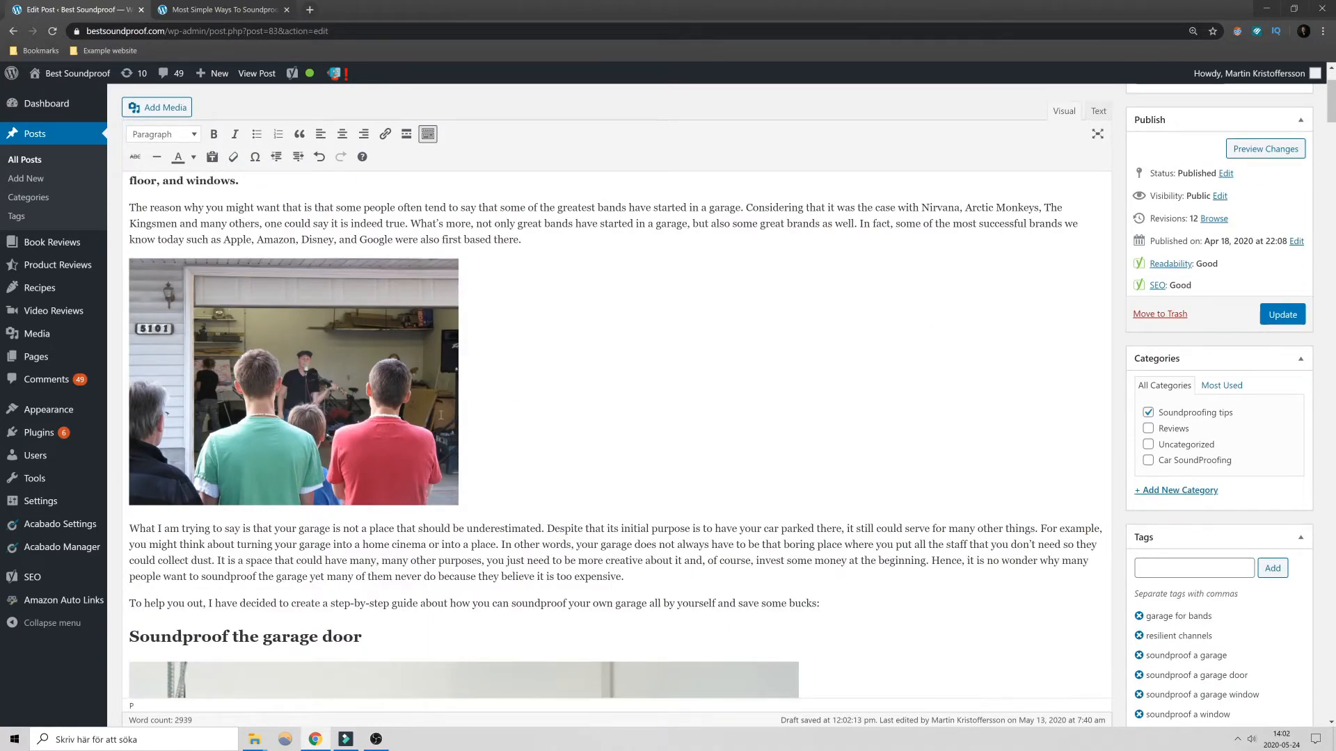
pyautogui.scroll(3, 441, 415)
pyautogui.moveTo(391, 329); pyautogui.dragTo(512, 346)
pyautogui.scroll(-5, 533, 402)
pyautogui.scroll(5, 532, 394)
pyautogui.click(535, 394)
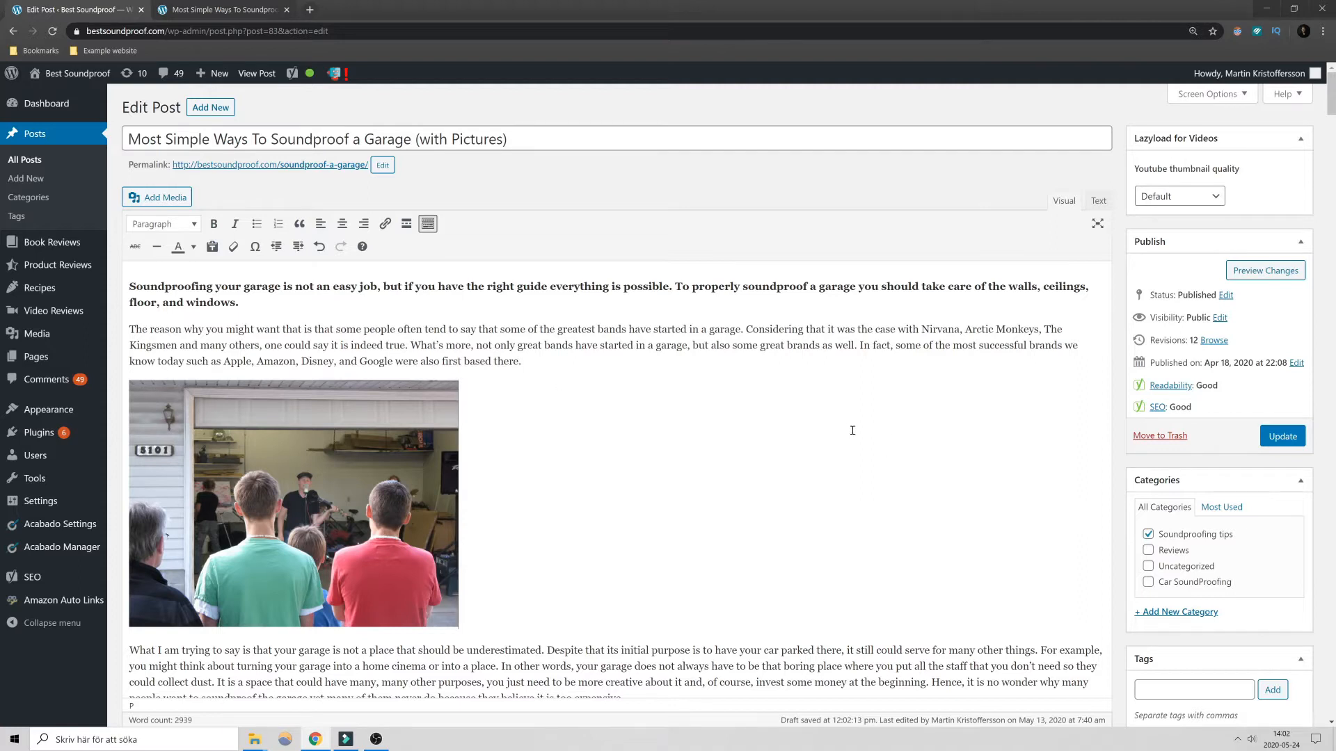
# - Switch to the post's preview page and examine its title and table of contents
pyautogui.hotkey('ctrl', 'Tab')
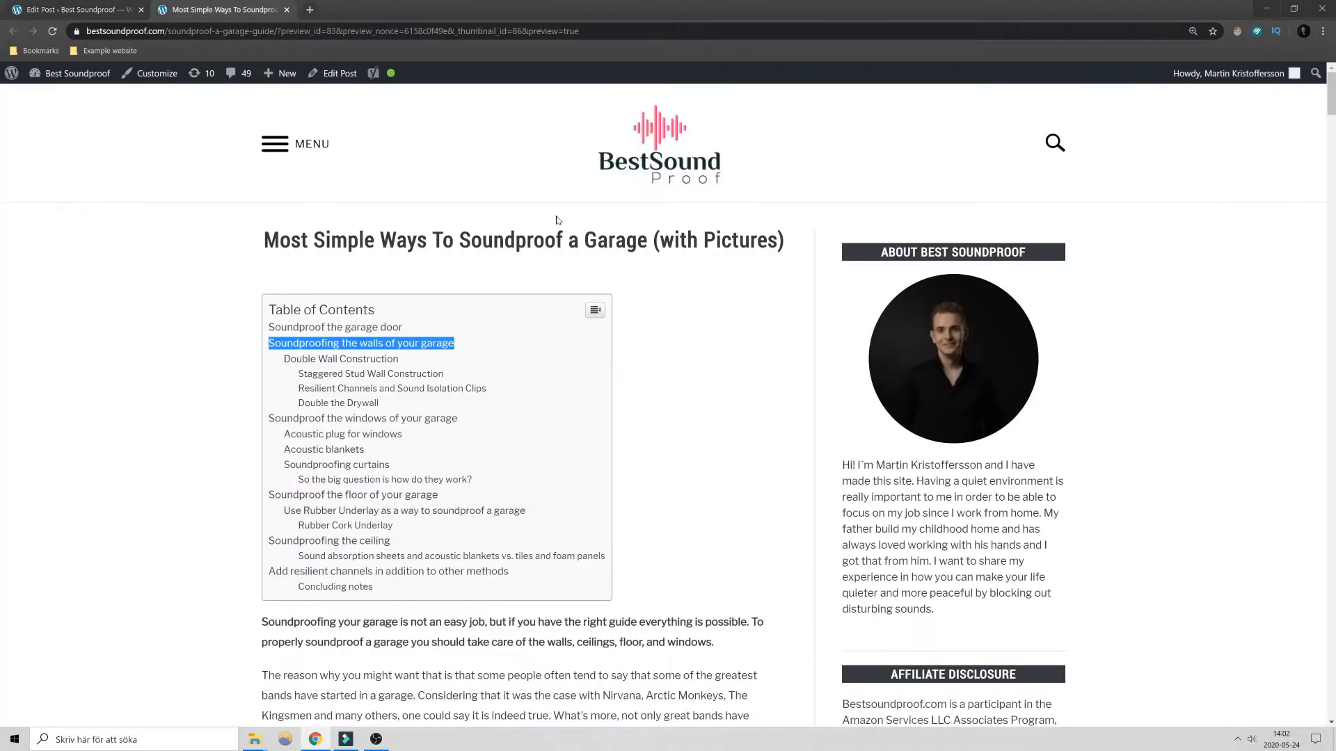
pyautogui.moveTo(269, 243); pyautogui.dragTo(757, 240)
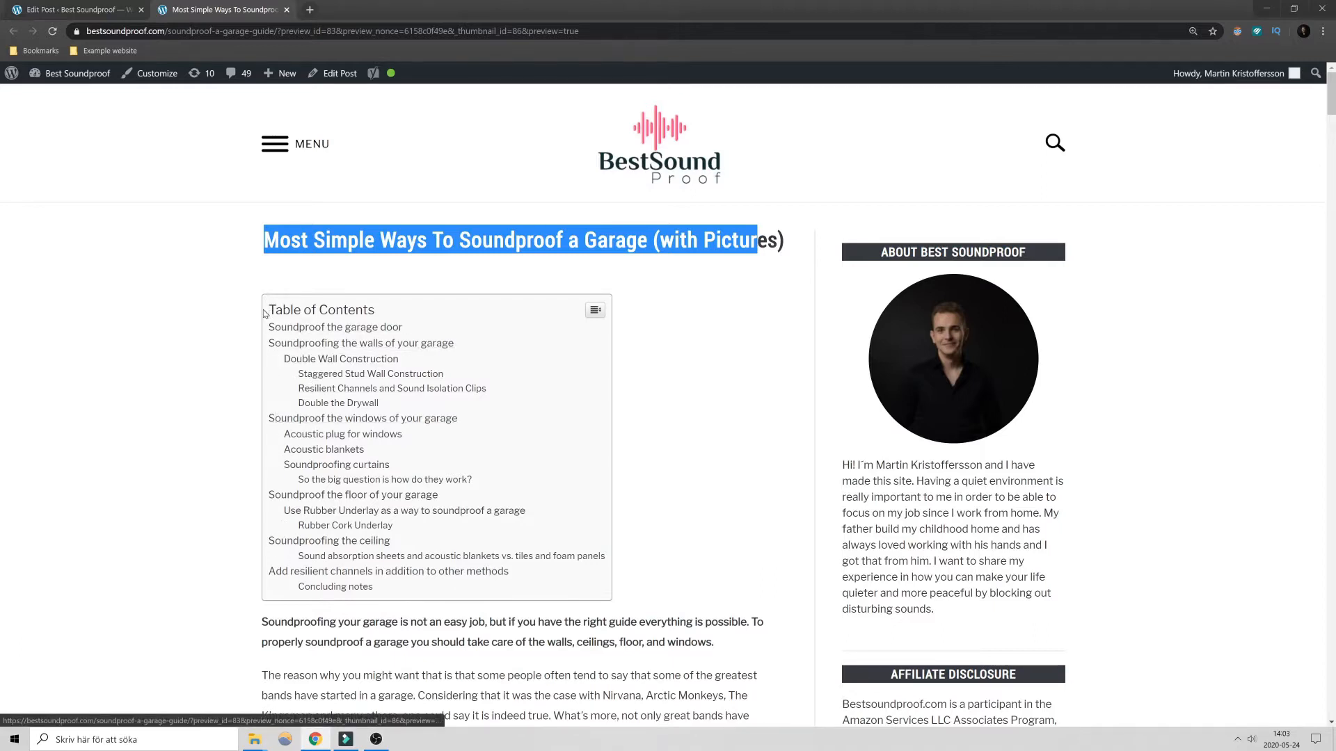
pyautogui.click(220, 308)
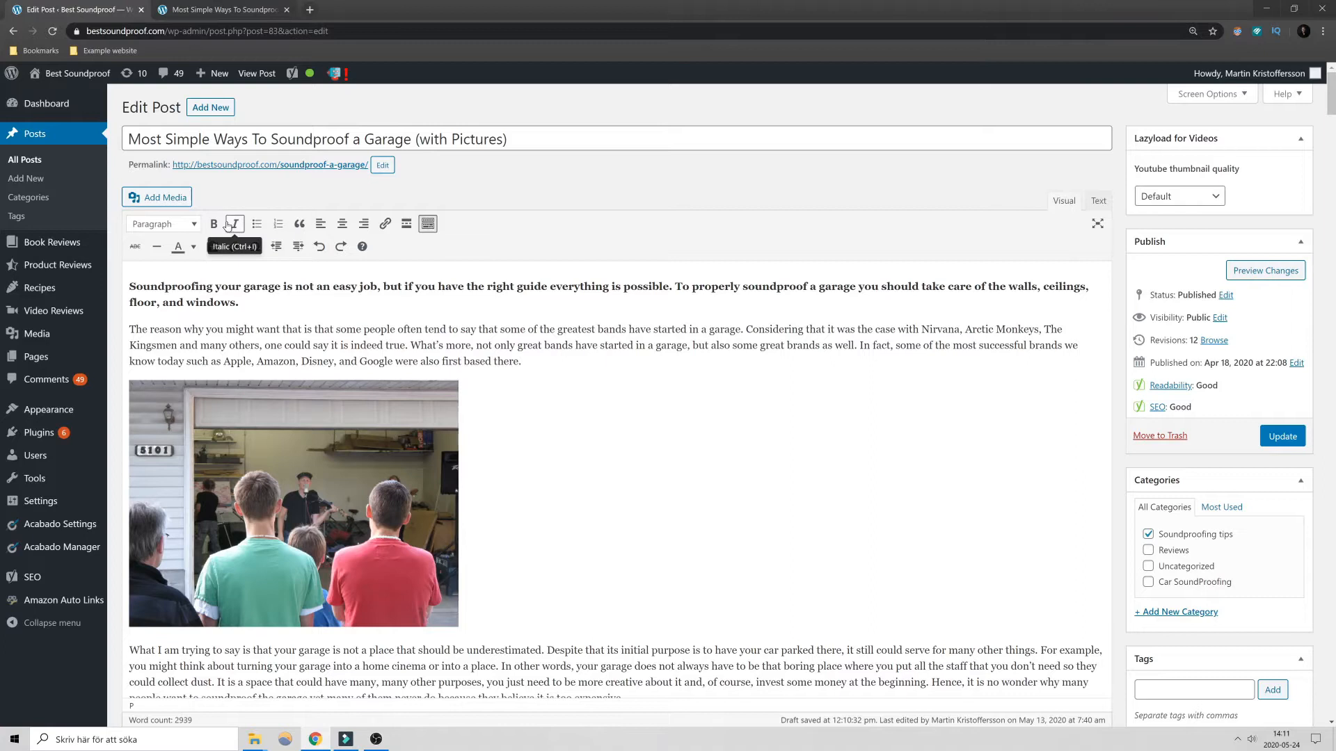
# - Try bold formatting on the second intro paragraph, "The reason why you might want that", and clear it again
pyautogui.scroll(-3, 480, 432)
pyautogui.scroll(3, 490, 417)
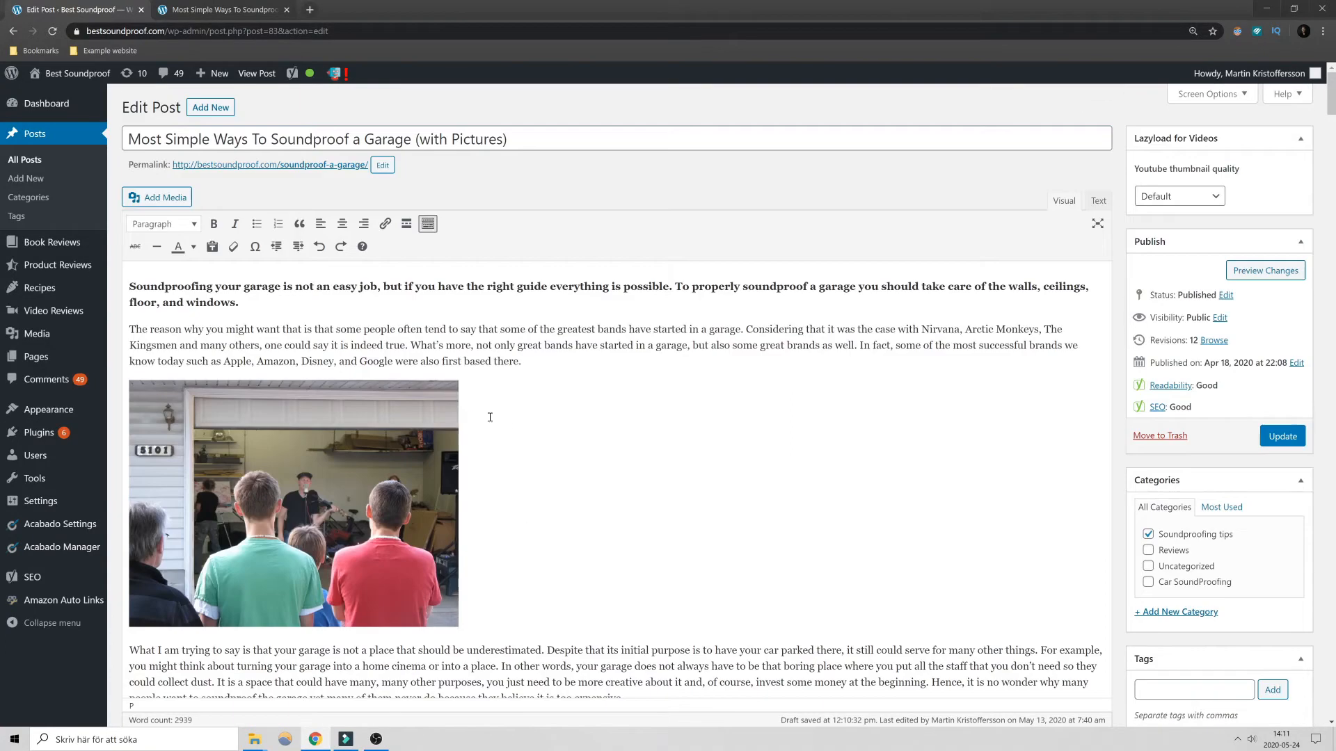
pyautogui.moveTo(544, 358); pyautogui.dragTo(127, 322)
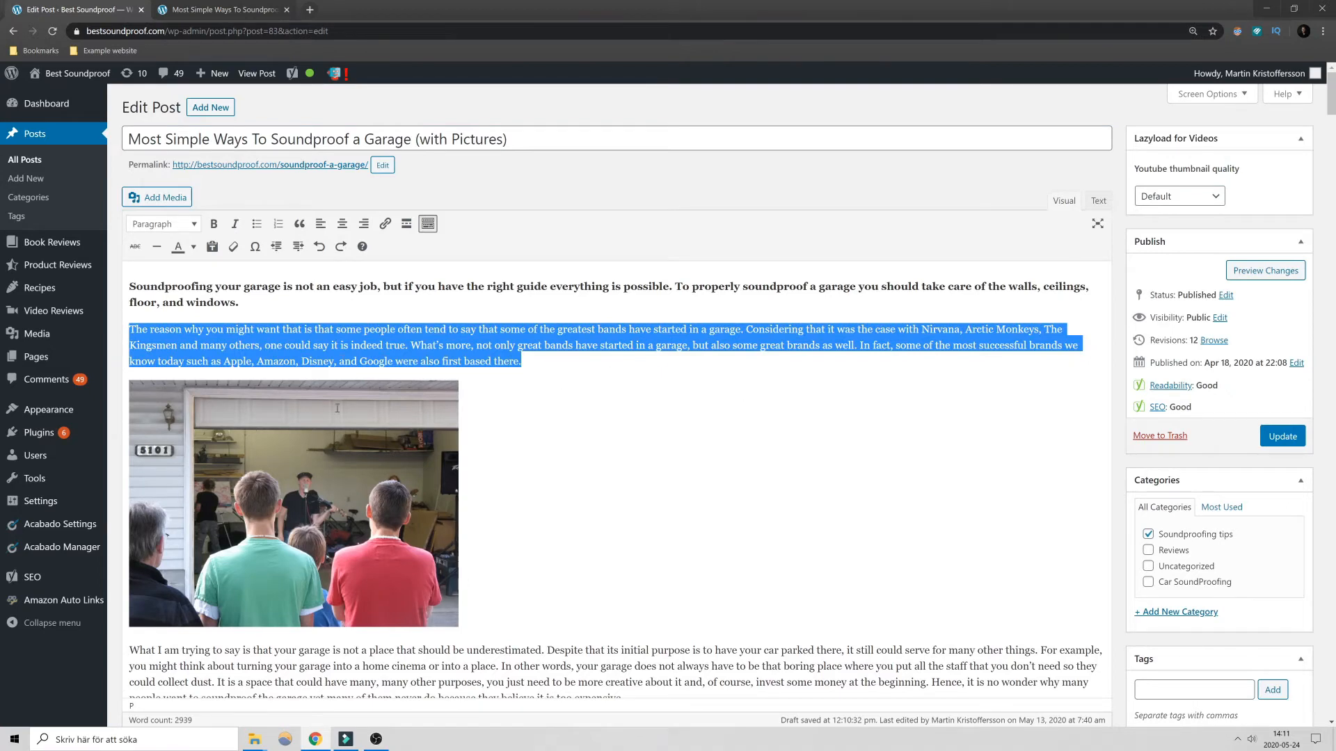
pyautogui.click(214, 223)
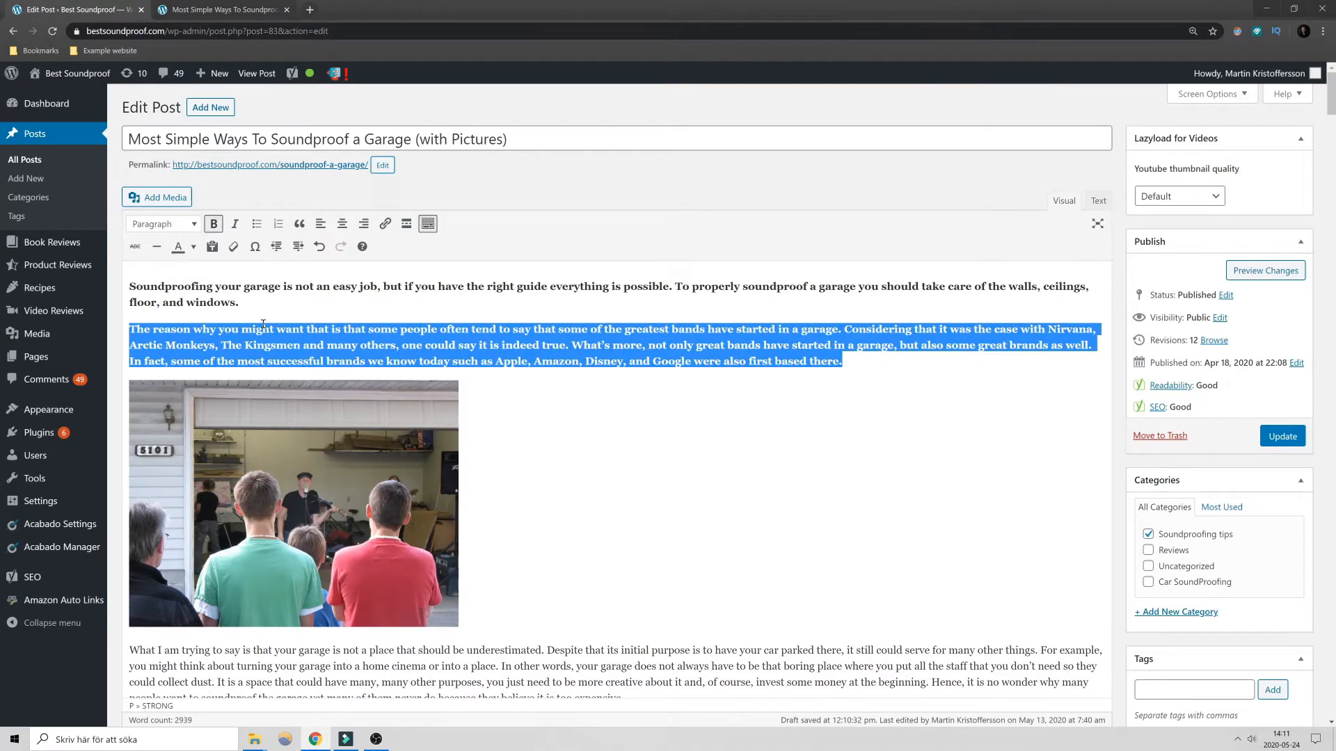
pyautogui.click(329, 377)
pyautogui.moveTo(874, 357); pyautogui.dragTo(127, 325)
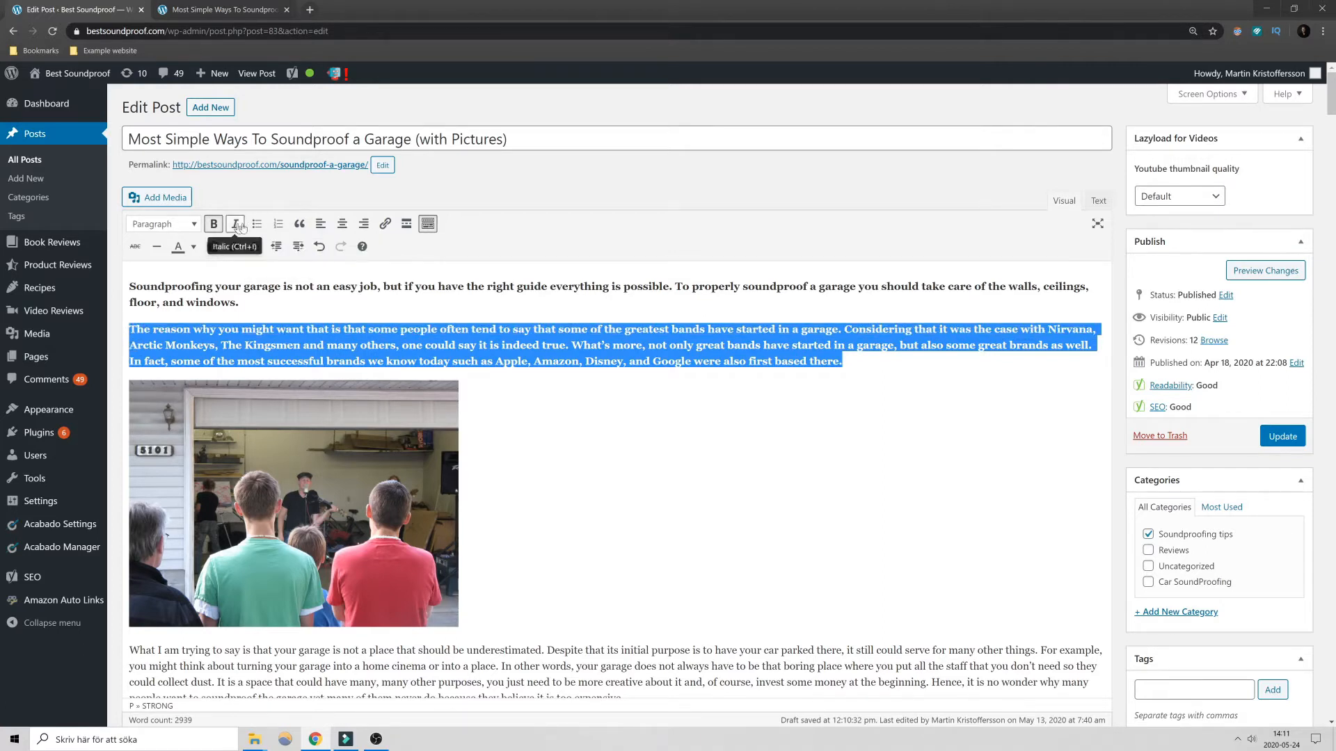
pyautogui.click(214, 225)
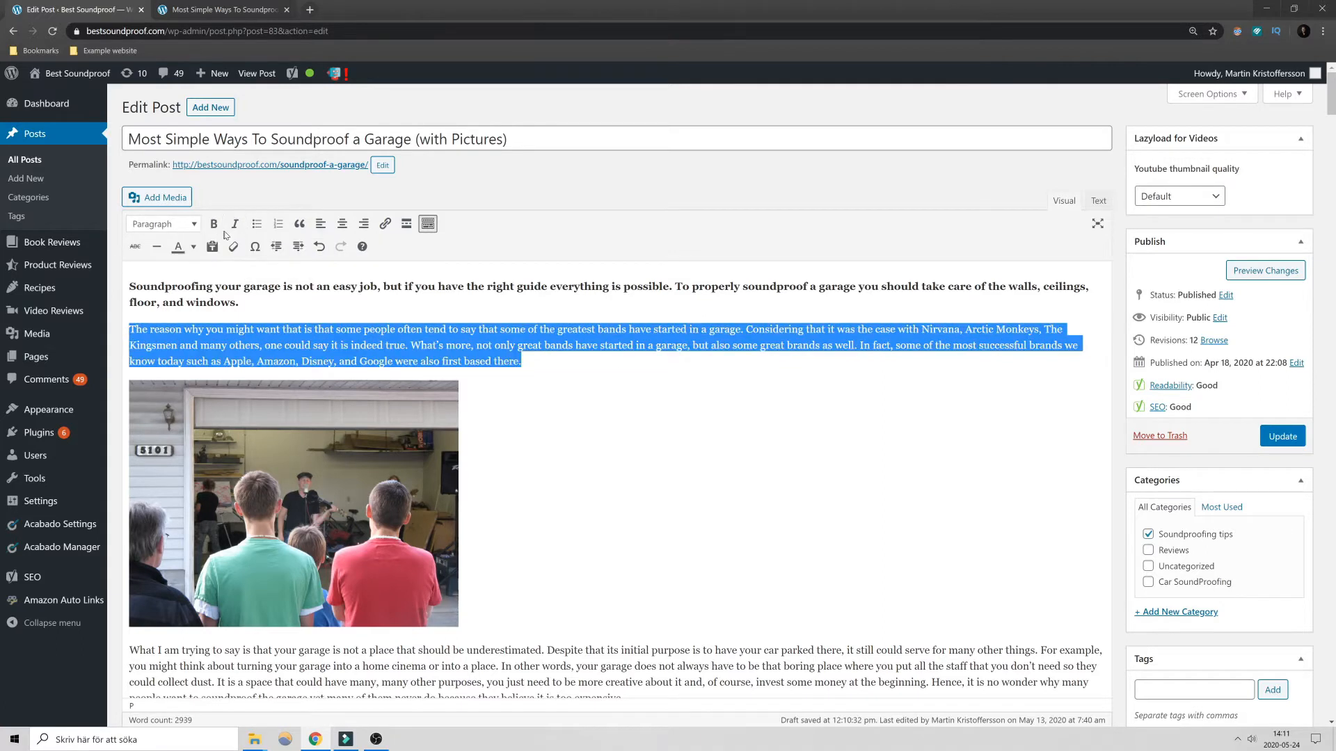
# - Try italic formatting on the second intro paragraph and clear it again
pyautogui.click(234, 224)
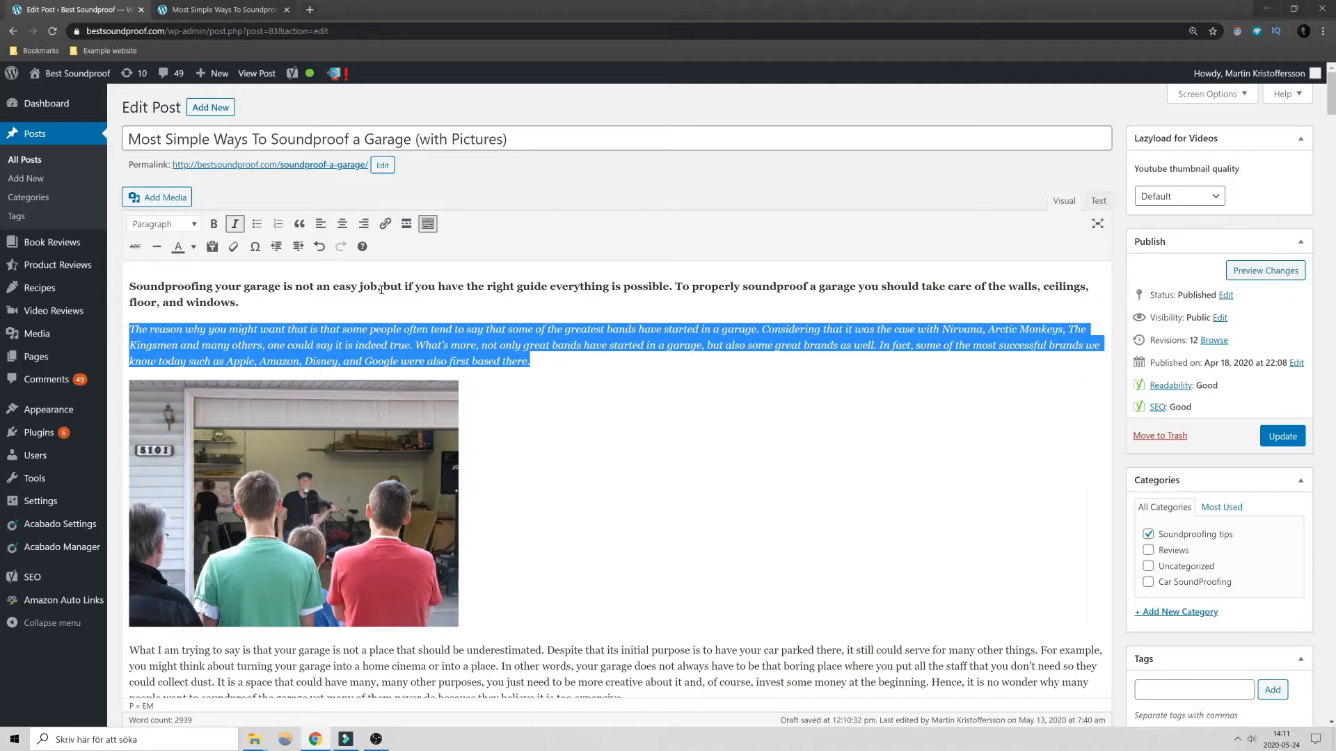
pyautogui.click(235, 227)
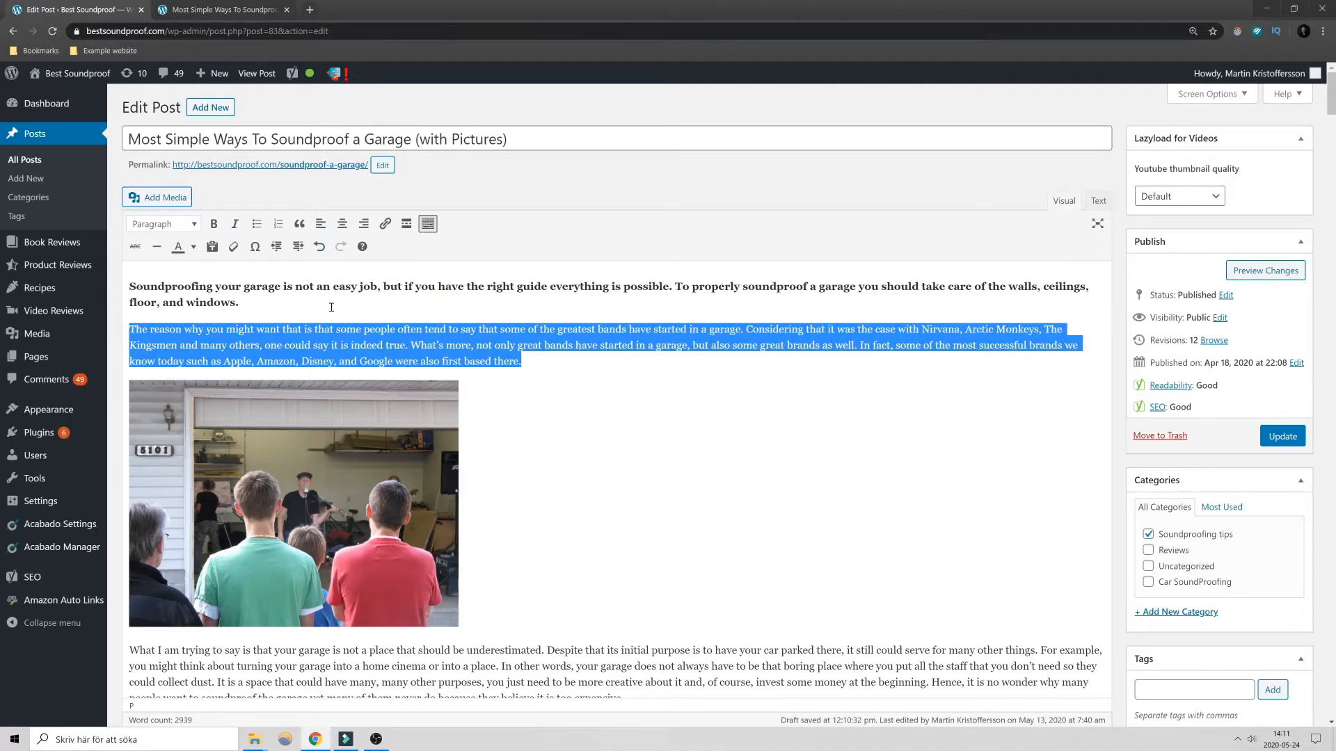
pyautogui.click(466, 363)
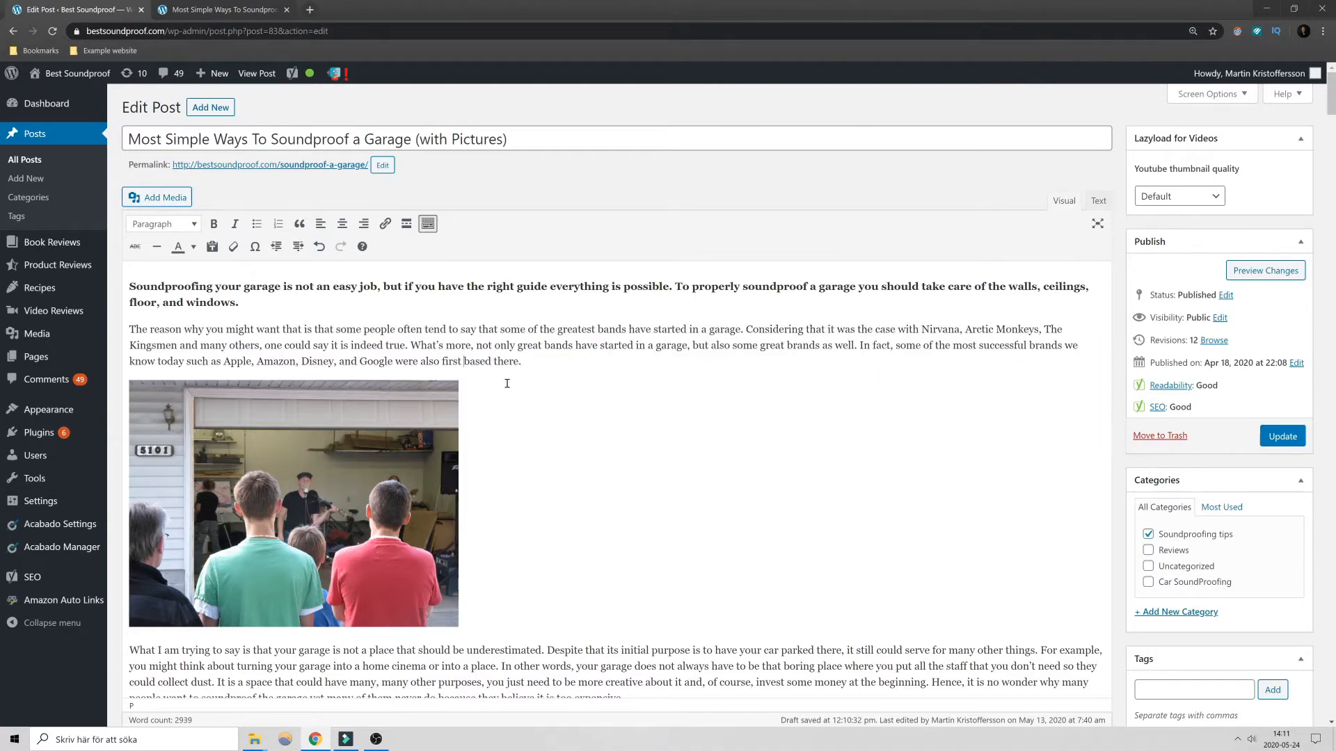
pyautogui.moveTo(275, 302); pyautogui.dragTo(185, 302)
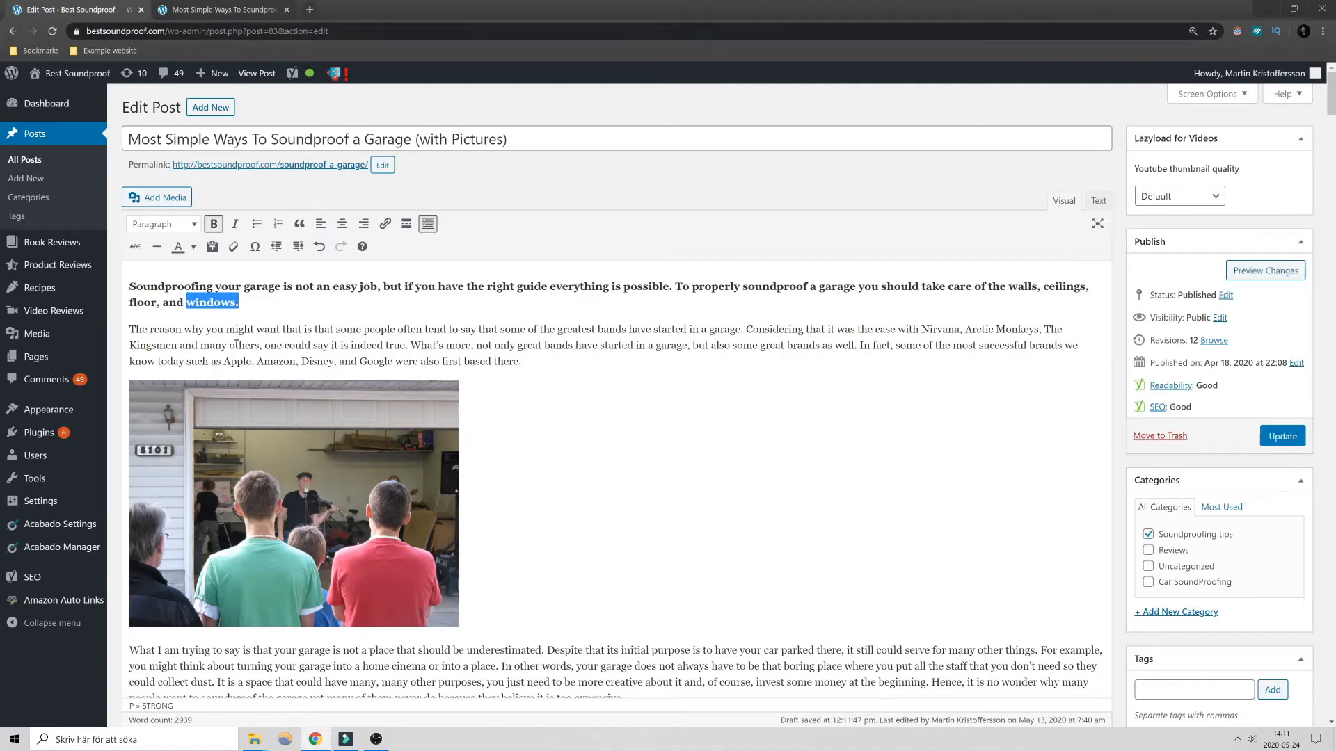
pyautogui.click(203, 329)
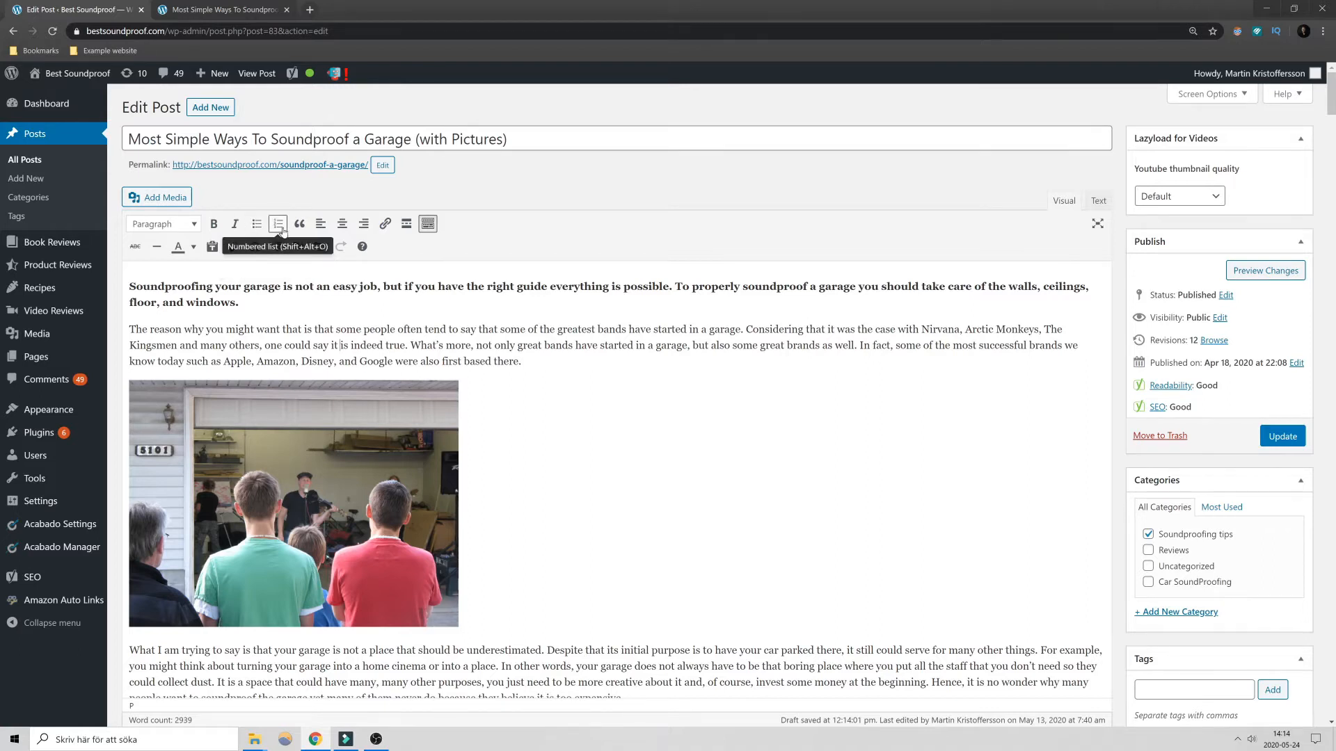
# - Try removing the bullets from the four-item list of soundproofing curtain benefits and restore them
pyautogui.scroll(-20, 474, 433)
pyautogui.scroll(-15, 474, 433)
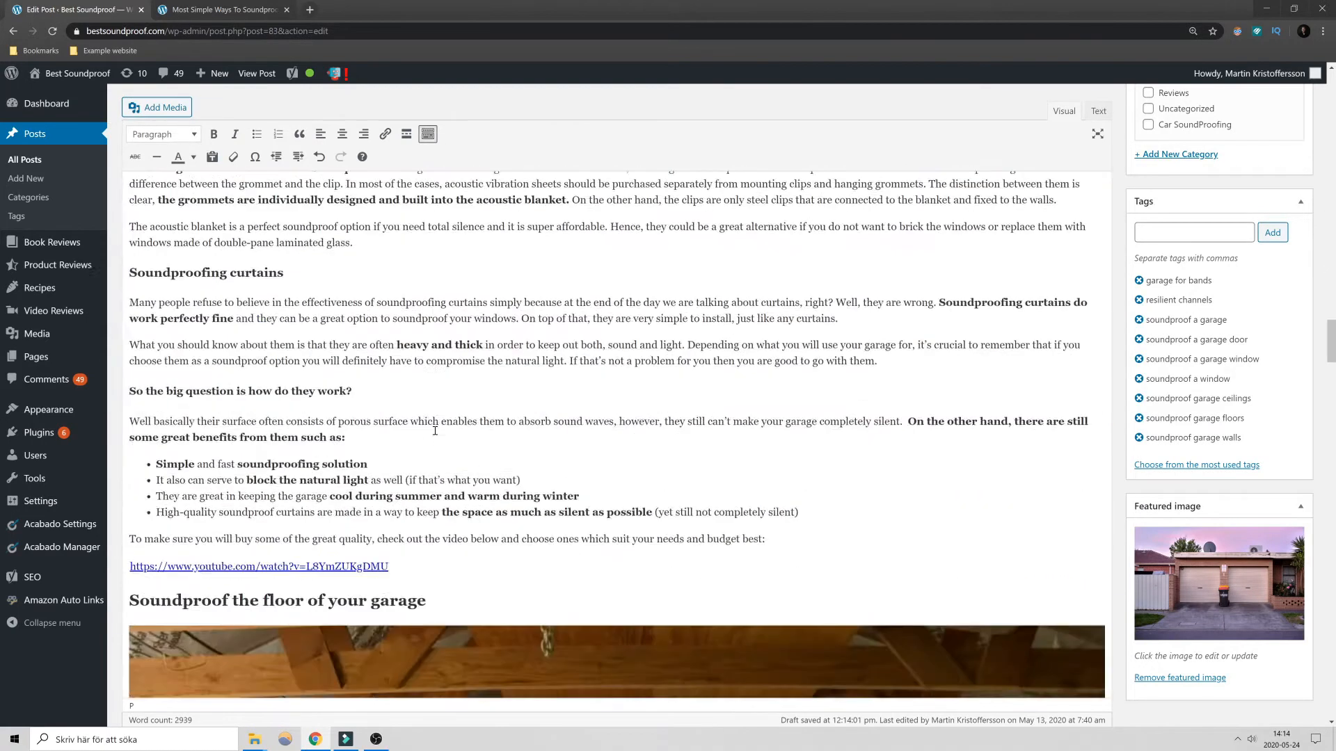
pyautogui.scroll(-1, 435, 431)
pyautogui.moveTo(798, 450); pyautogui.dragTo(107, 410)
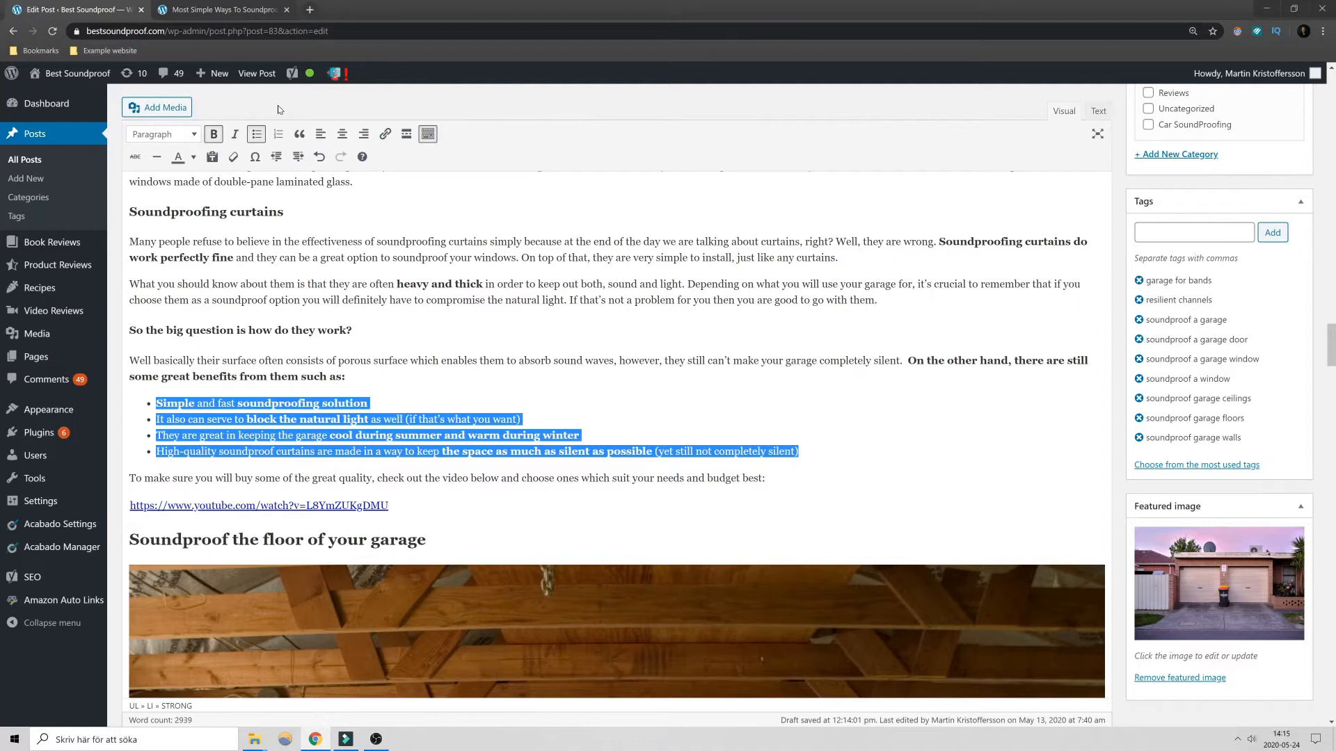
pyautogui.click(256, 135)
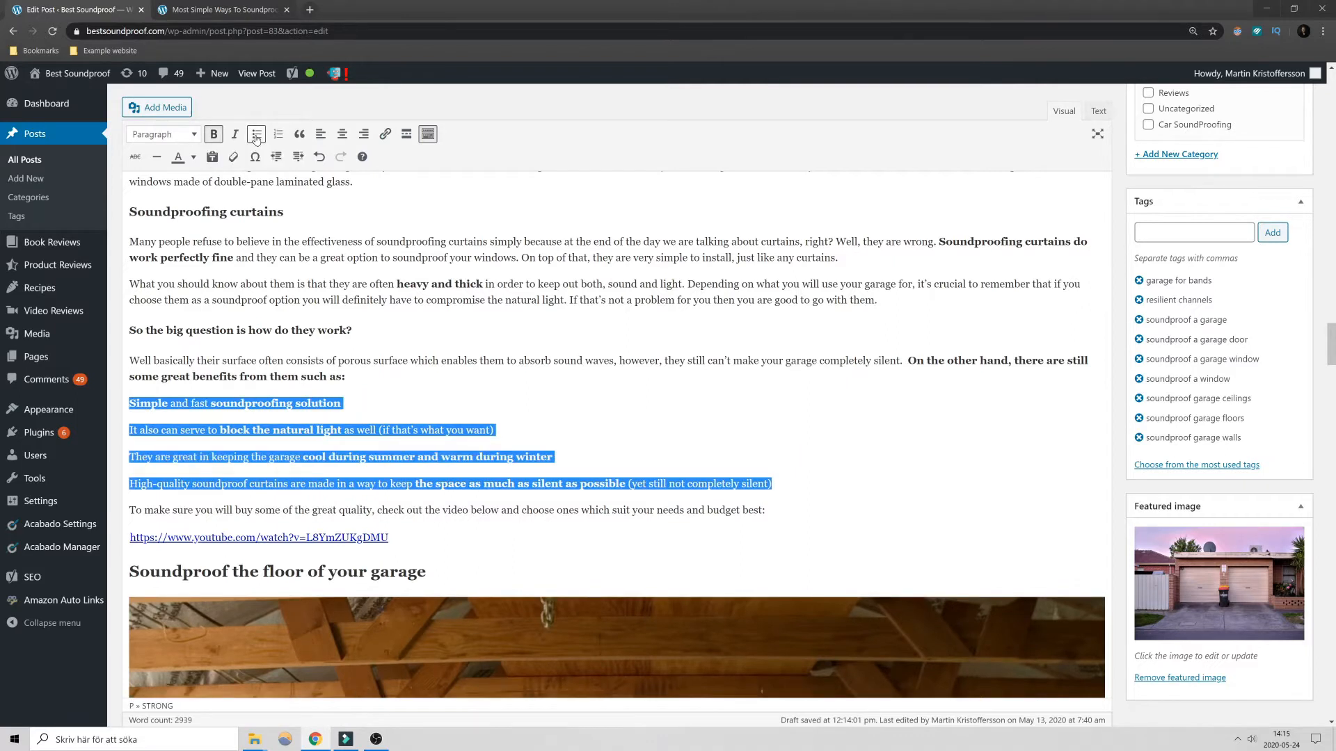
pyautogui.click(256, 136)
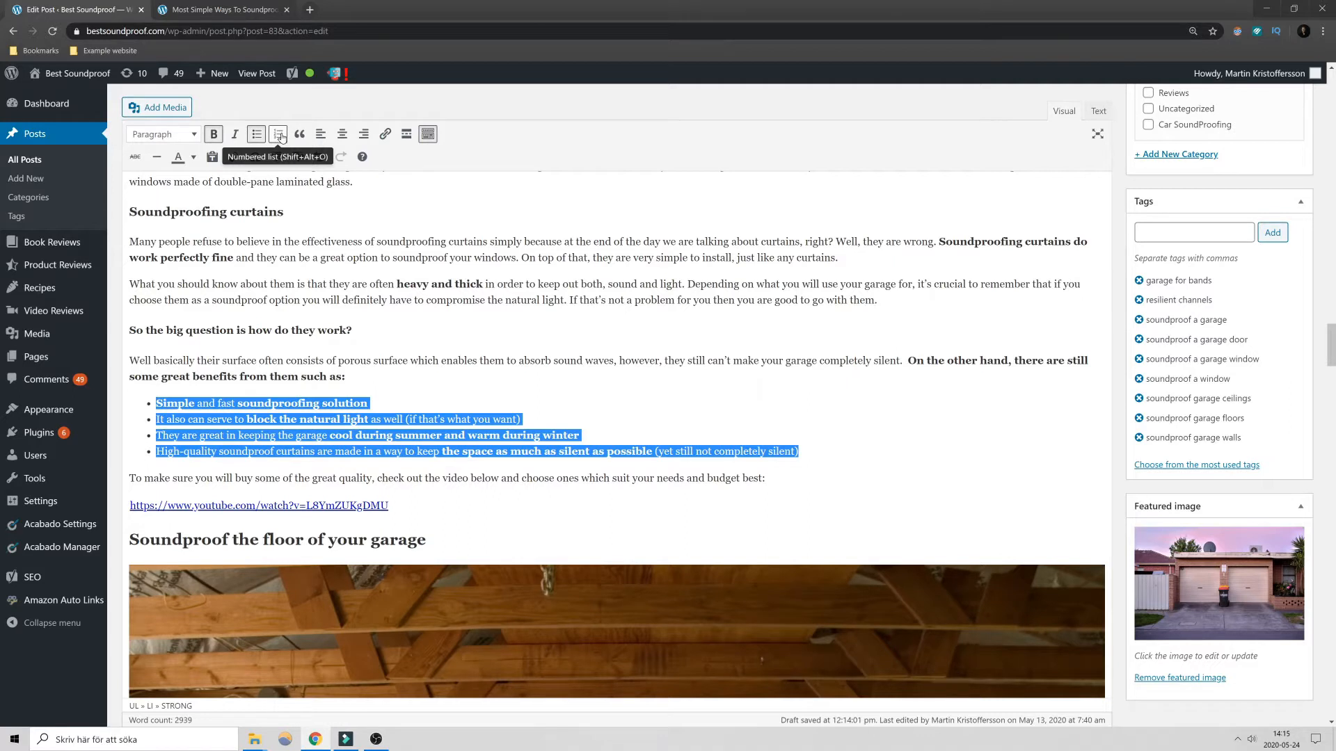
# - Try numbered list formatting on the four curtain benefits and return them to a bulleted list
pyautogui.click(280, 135)
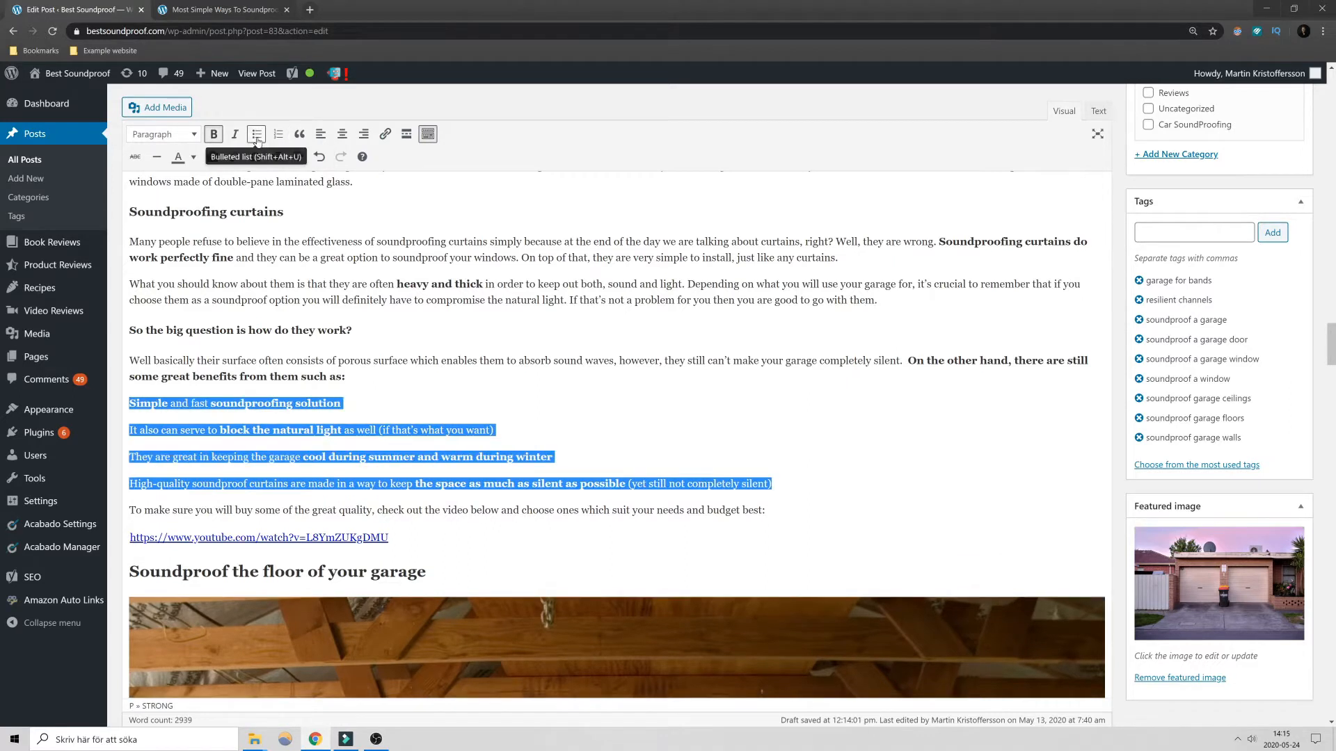
pyautogui.click(256, 135)
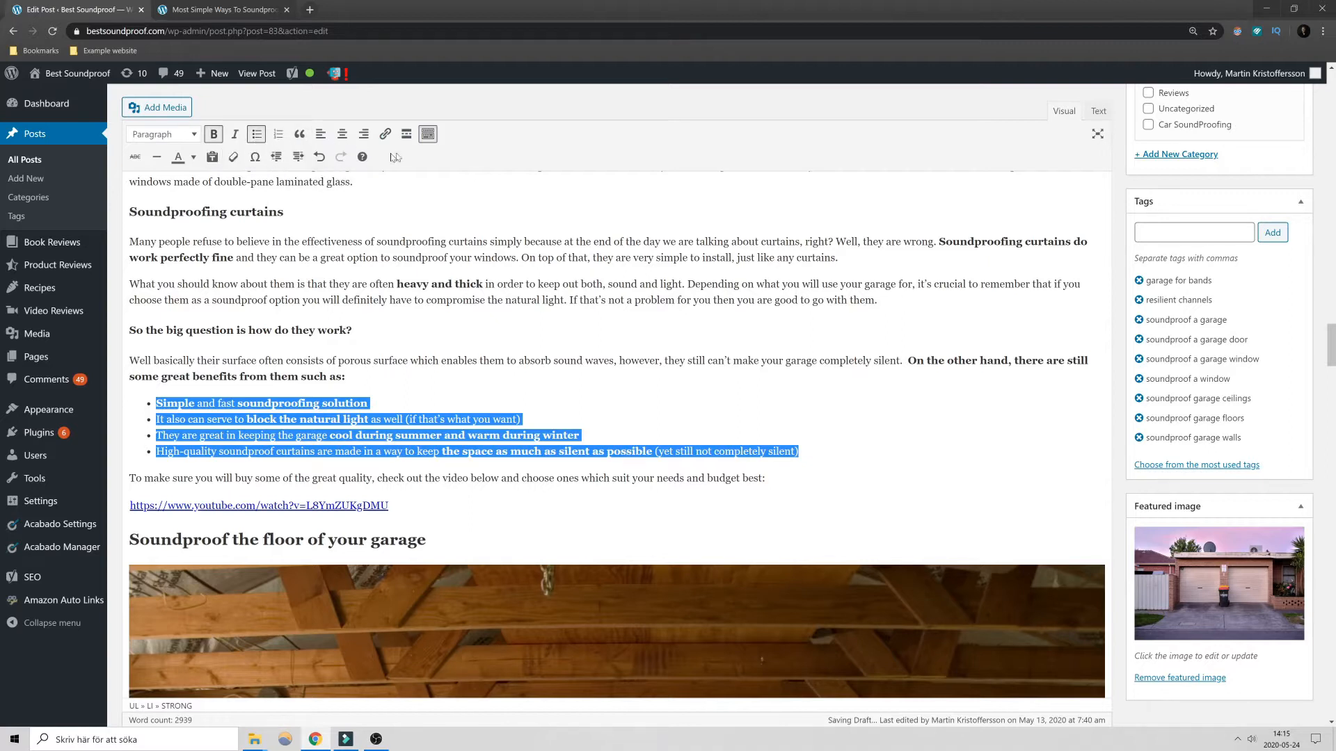
pyautogui.click(295, 330)
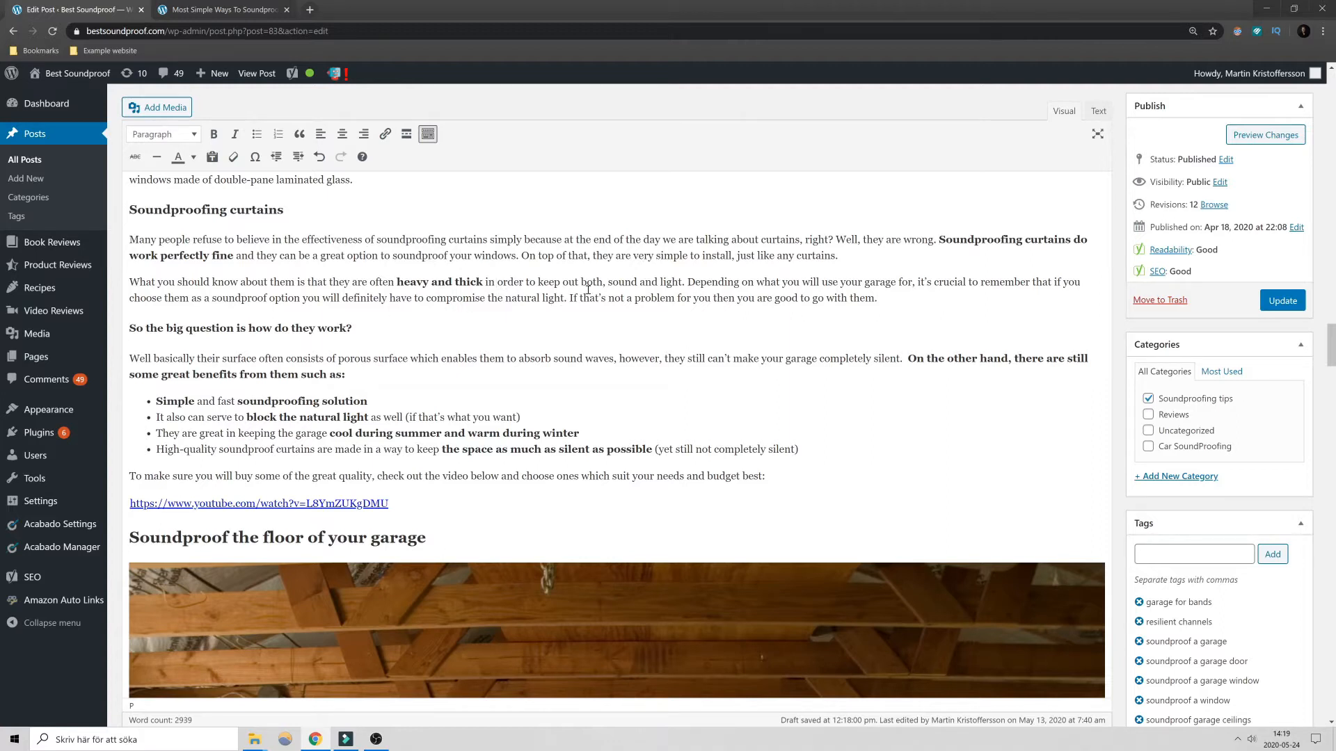
# - Try blockquote formatting on the "What you should know about them" paragraph under "Soundproofing curtains" and remove it
pyautogui.moveTo(361, 284)
pyautogui.mouseDown()
pyautogui.moveTo(380, 282)
pyautogui.moveTo(368, 278)
pyautogui.mouseUp()
pyautogui.click(297, 135)
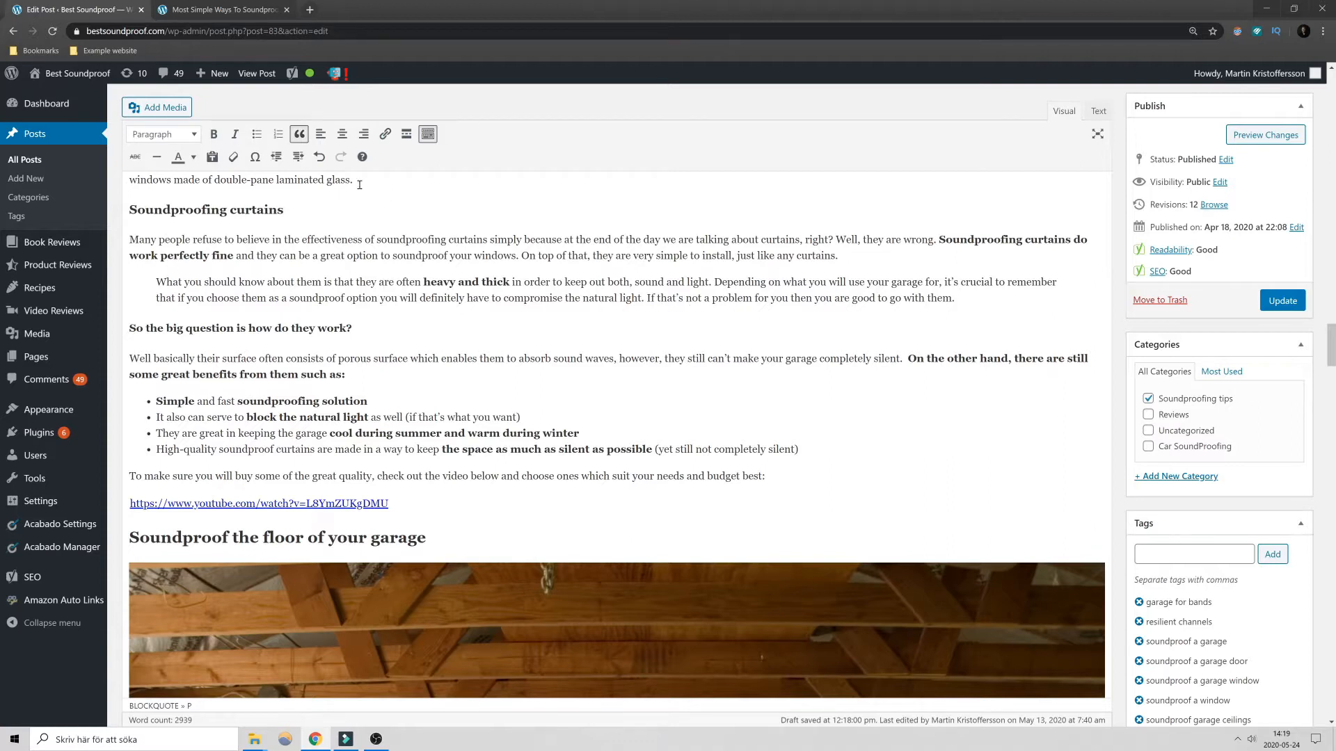
pyautogui.click(299, 134)
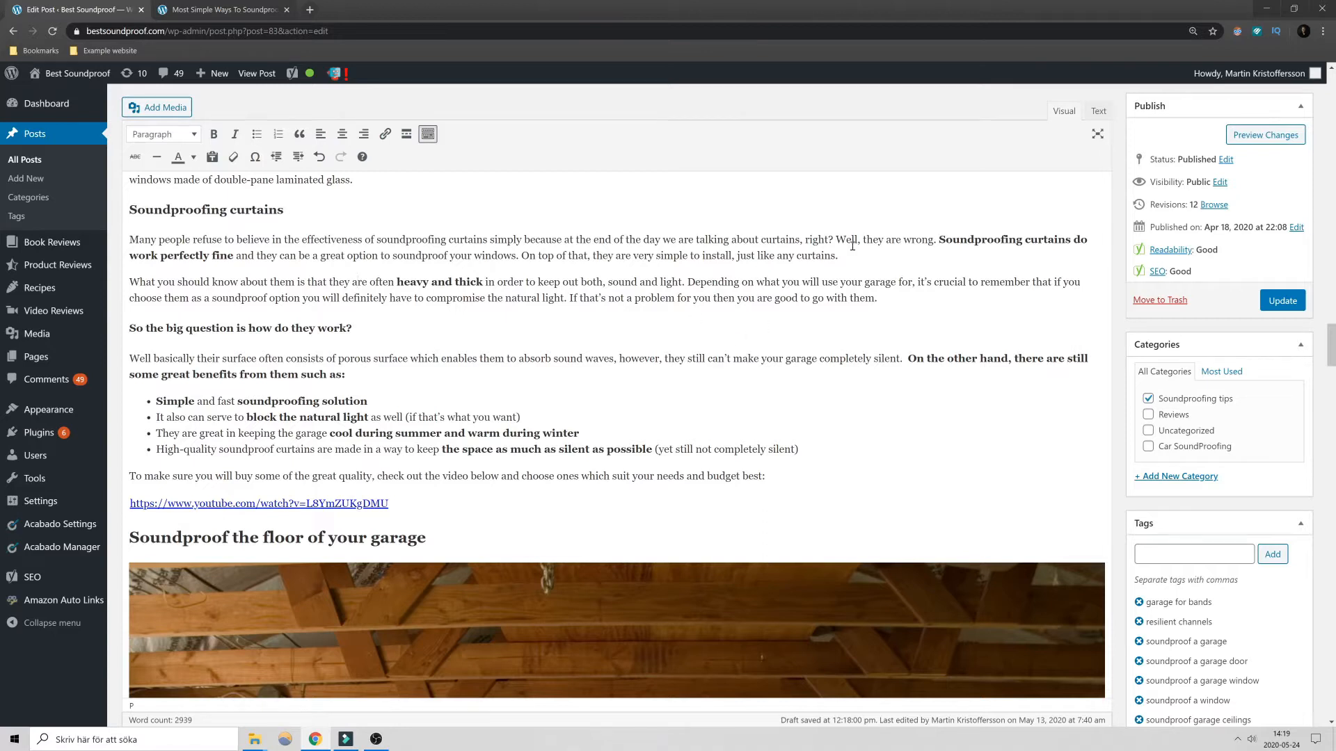
# - Try a blockquote on the two "Soundproofing curtains" paragraphs joined by a line break, and restore the separate paragraphs
pyautogui.press('Delete')
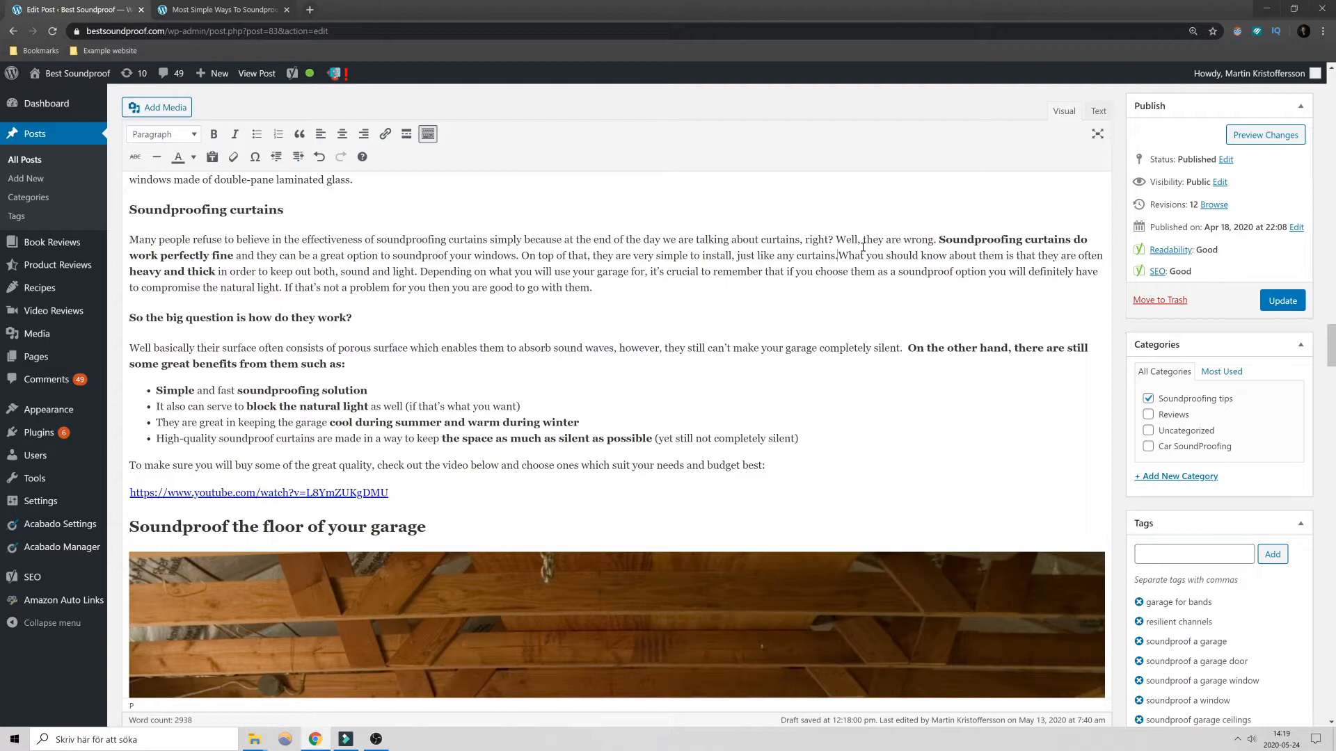
pyautogui.hotkey('shift', 'Return')
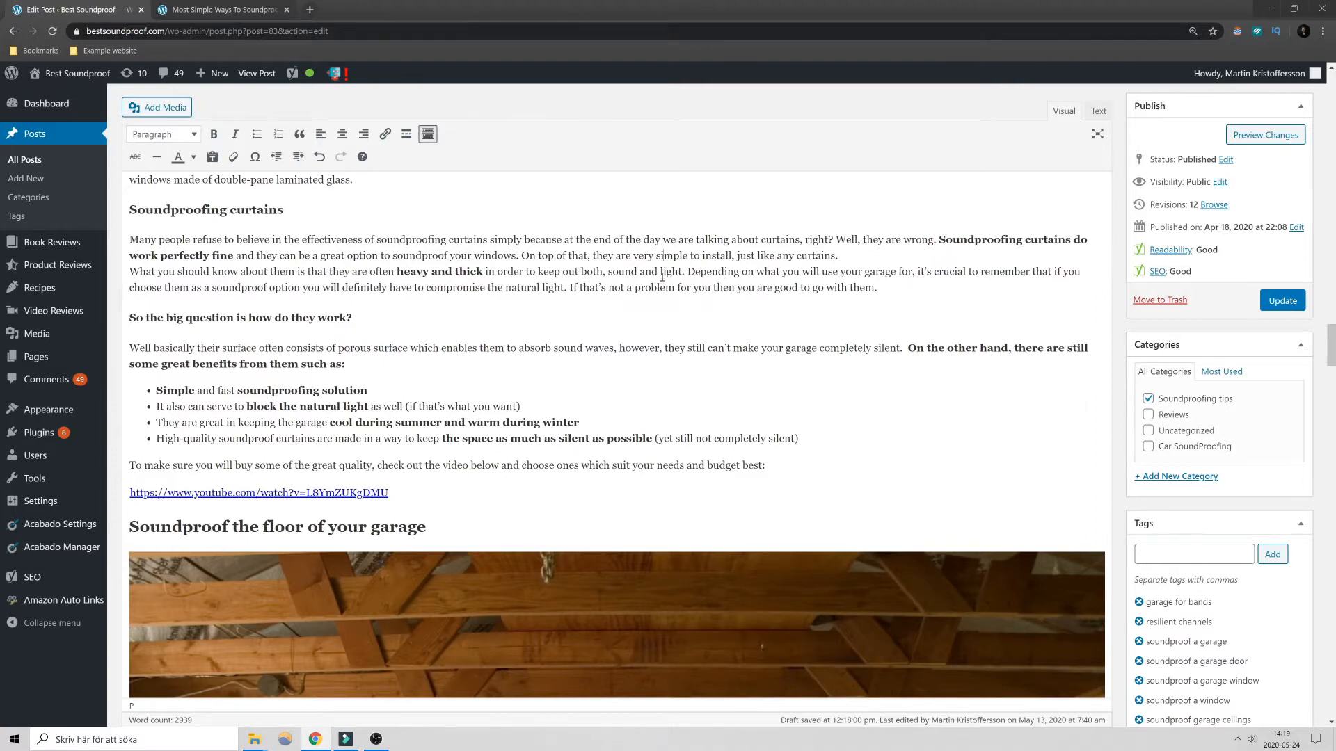
pyautogui.click(299, 134)
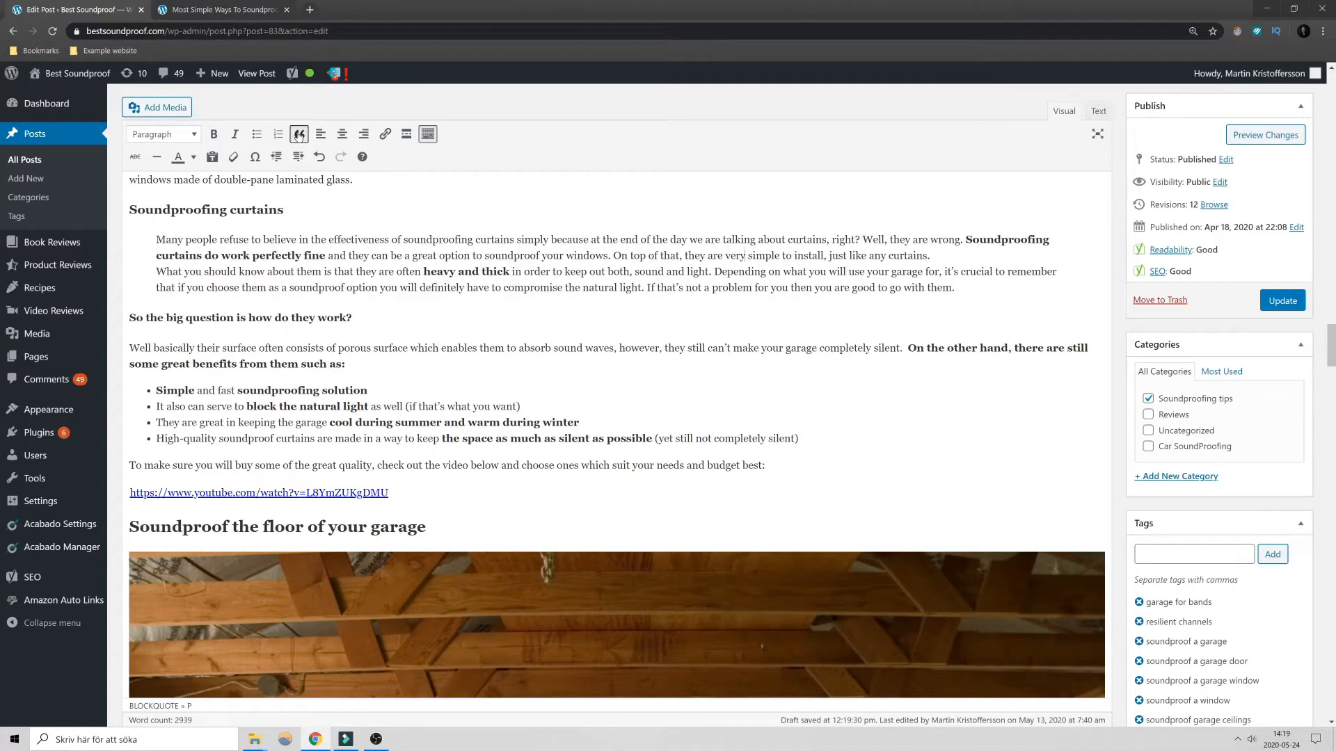
pyautogui.click(299, 135)
pyautogui.click(938, 255)
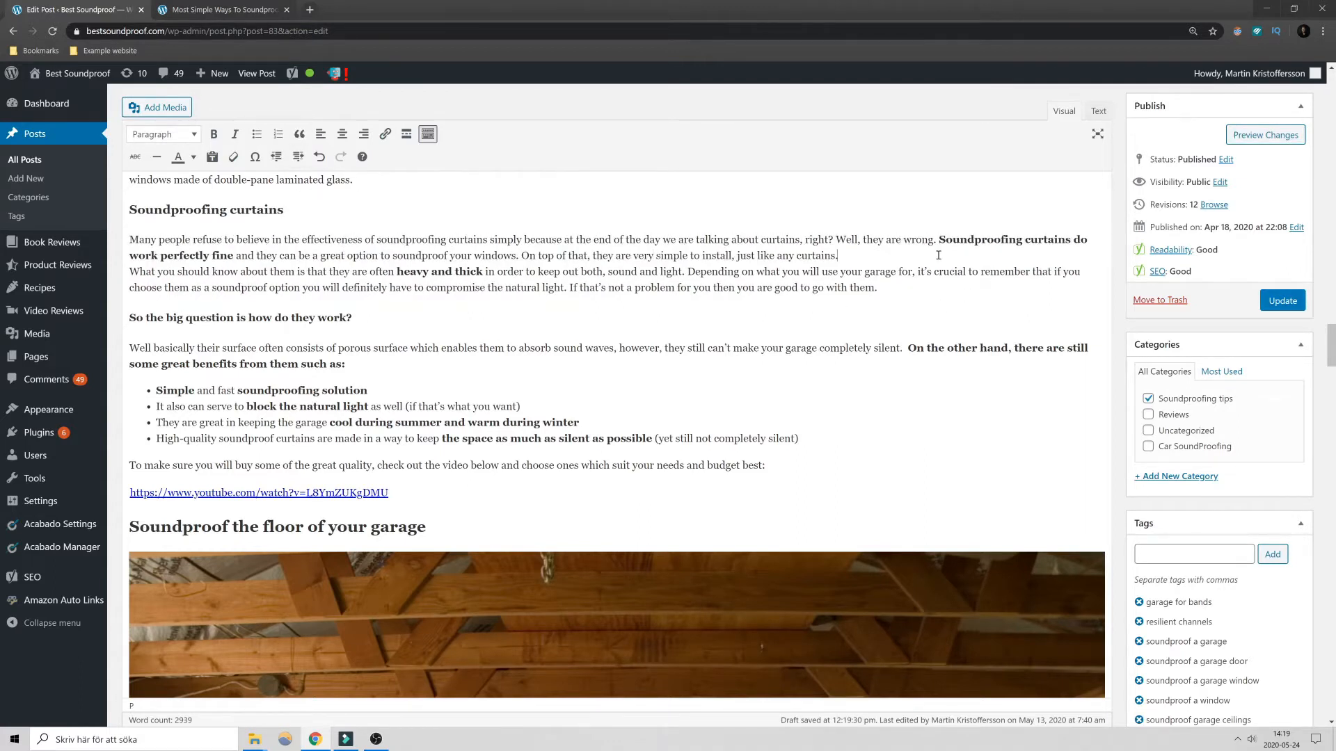
pyautogui.press('Delete')
pyautogui.press('Return')
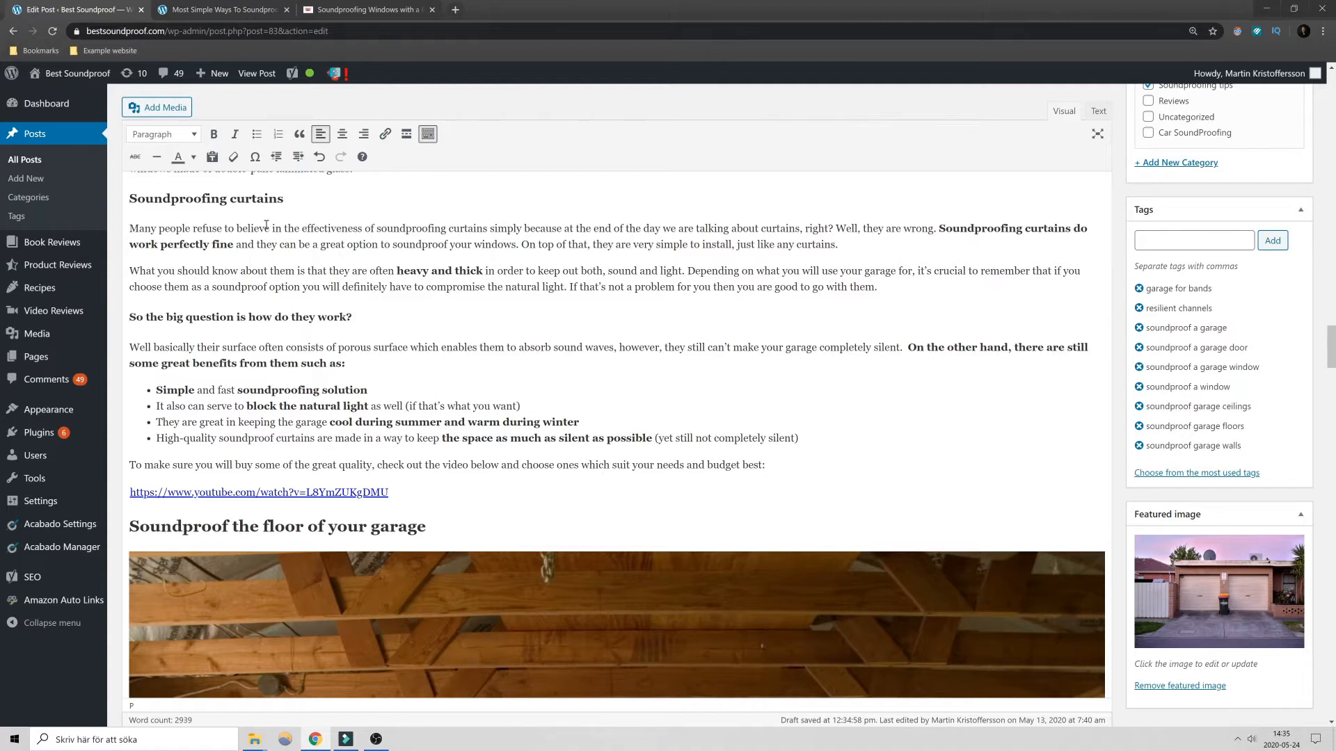
# - Try centre alignment on the "What you should know about them" paragraph and return it to left alignment
pyautogui.moveTo(327, 219); pyautogui.dragTo(621, 238)
pyautogui.click(352, 244)
pyautogui.click(362, 270)
pyautogui.click(345, 136)
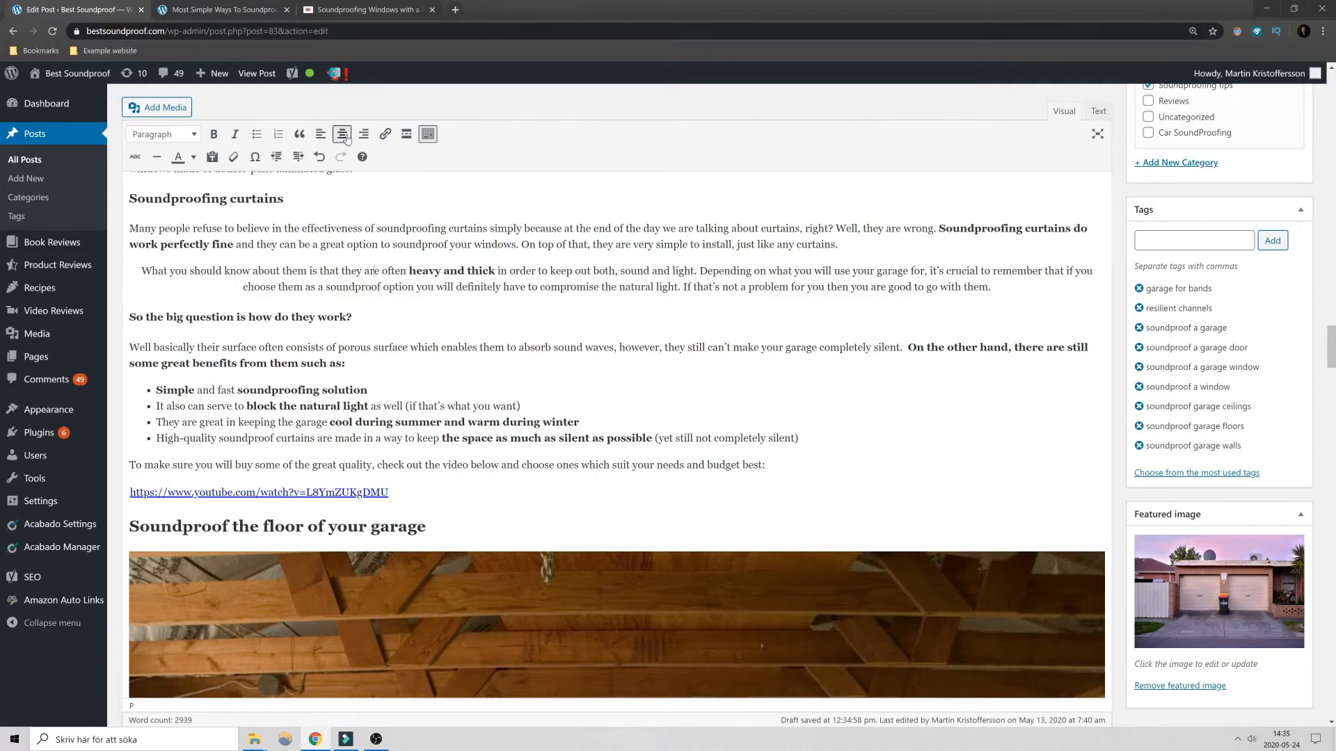
pyautogui.click(321, 135)
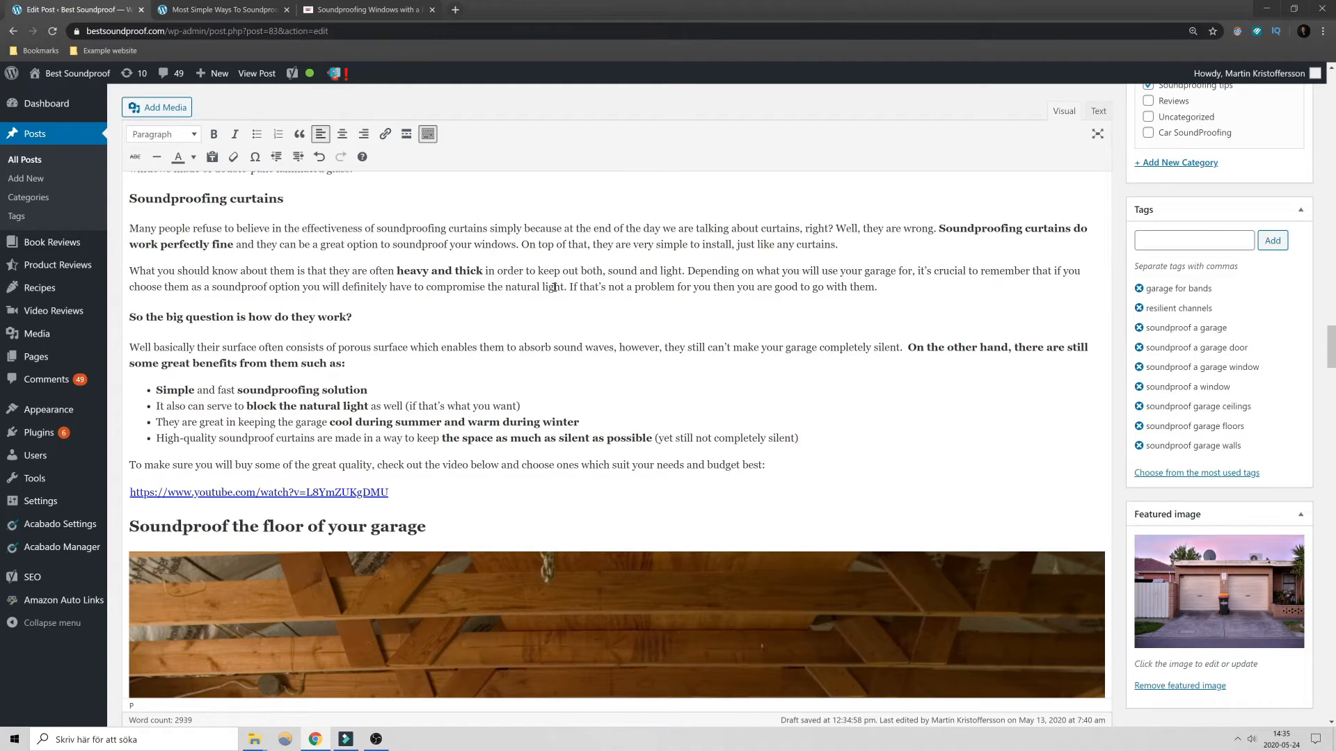
# - Add the sentence "Read more about it here." to the end of the "What you should know about them" paragraph
pyautogui.click(881, 288)
pyautogui.write('Read more about it here')
# - Copy the address of the soundproofing.org window plug page from its open browser tab and return to the post editor
pyautogui.hotkey('ctrl', 'shift', 'Left')
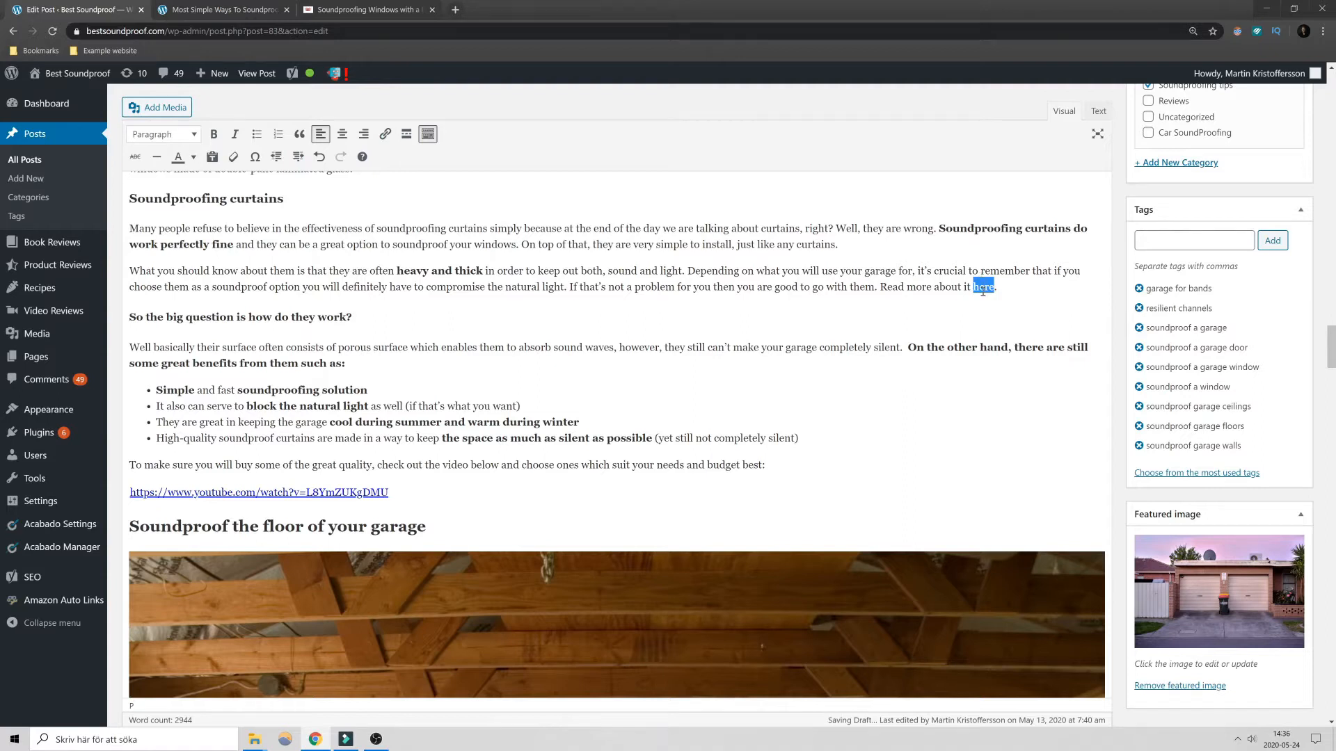
pyautogui.click(343, 10)
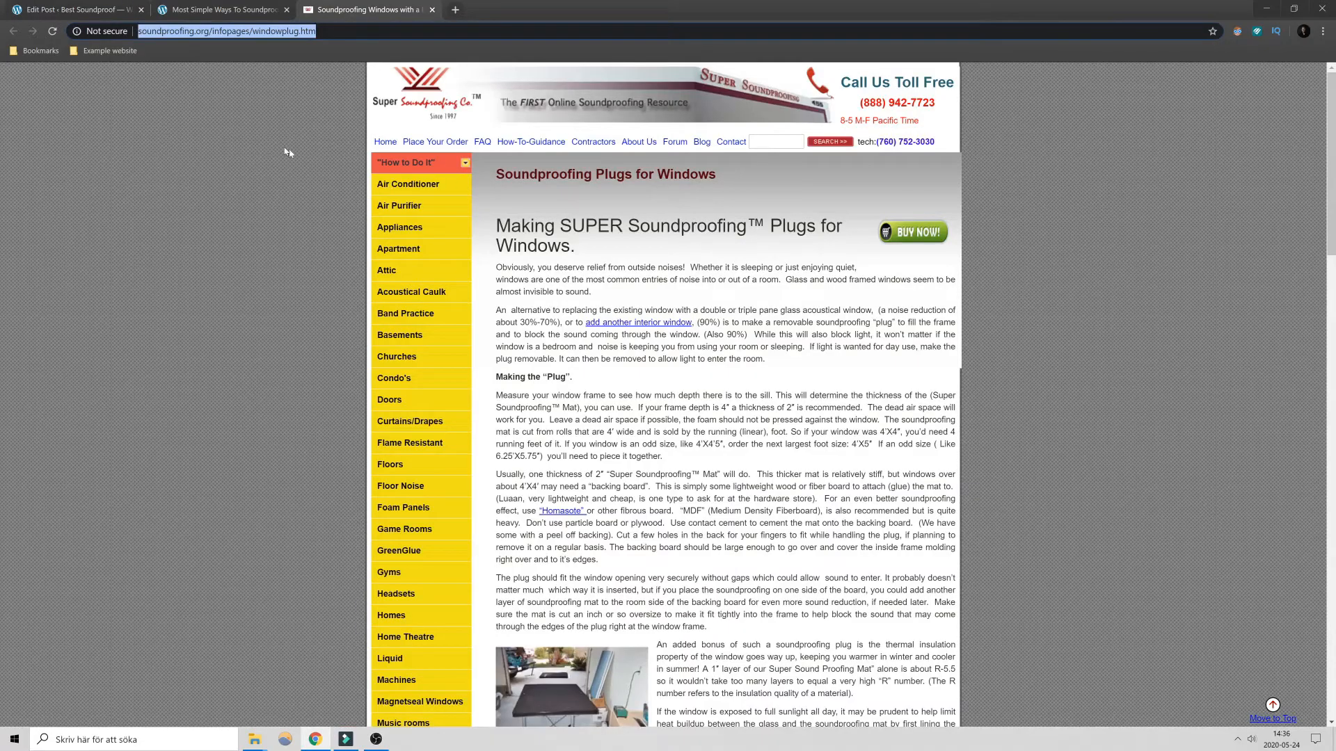
pyautogui.click(325, 32)
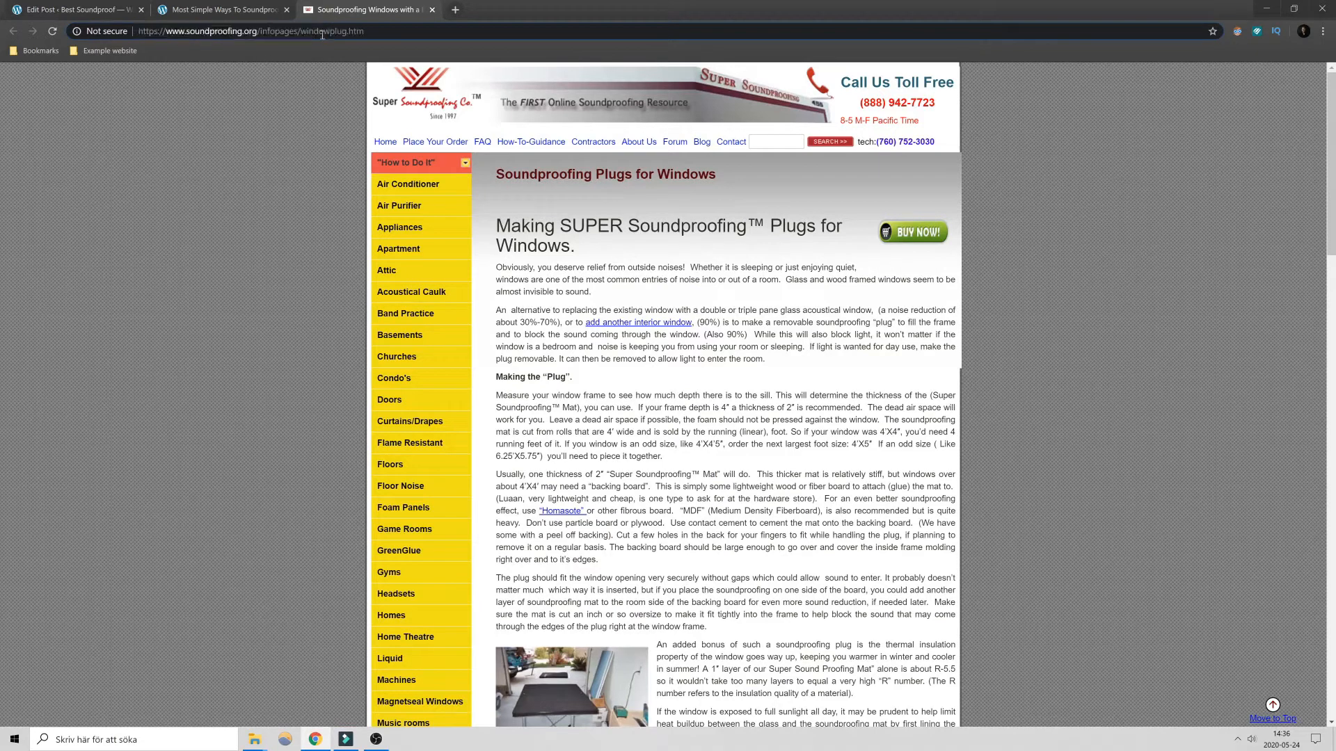
pyautogui.hotkey('ctrl', 'a')
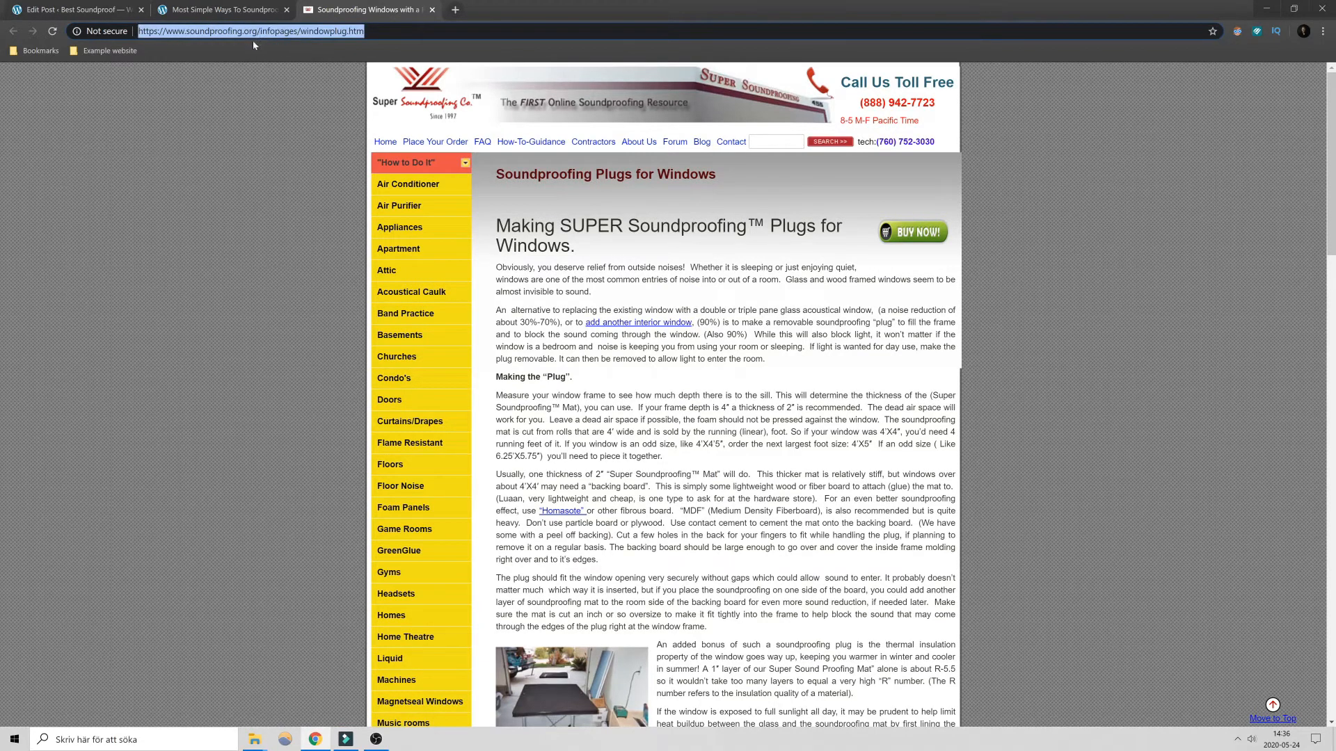
pyautogui.click(97, 8)
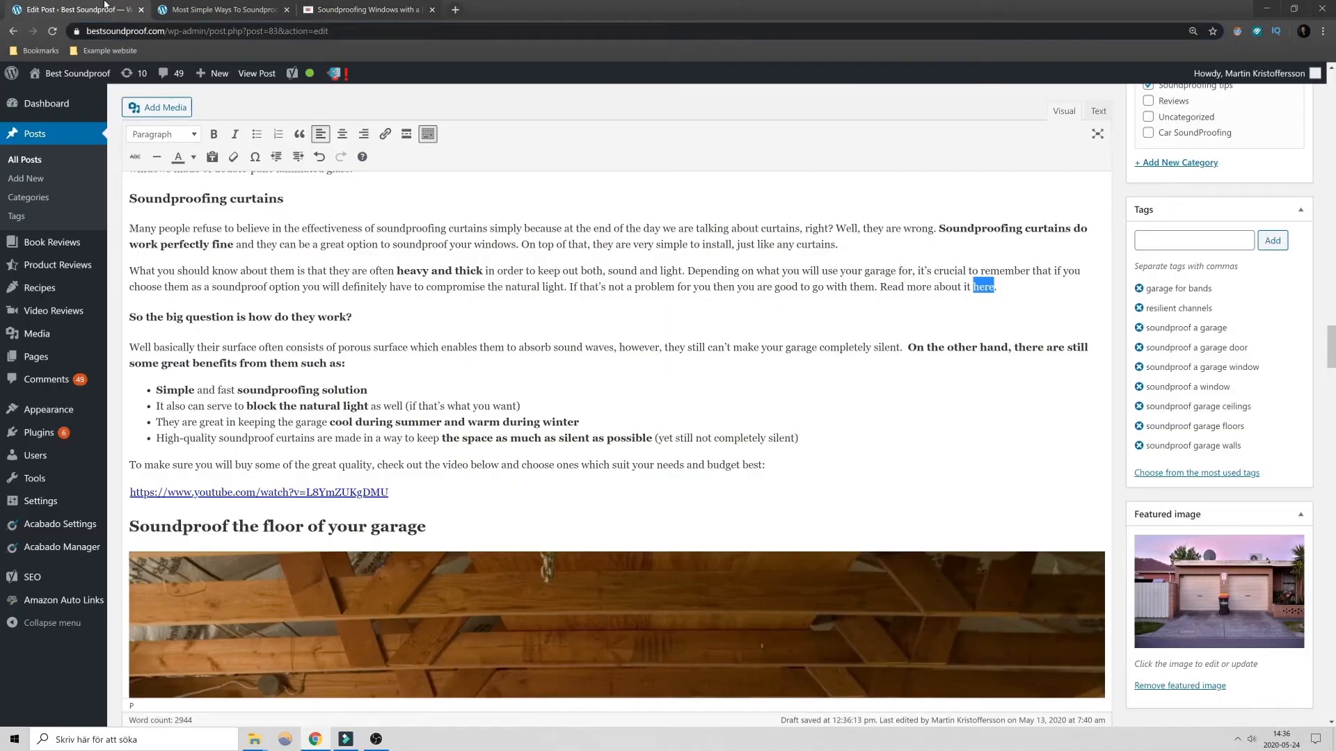
# - Link the word "here" in "Read more about it here." to the copied soundproofing.org/infopages/windowplug.htm address
pyautogui.click(973, 288)
pyautogui.moveTo(973, 288); pyautogui.dragTo(995, 287)
pyautogui.click(384, 134)
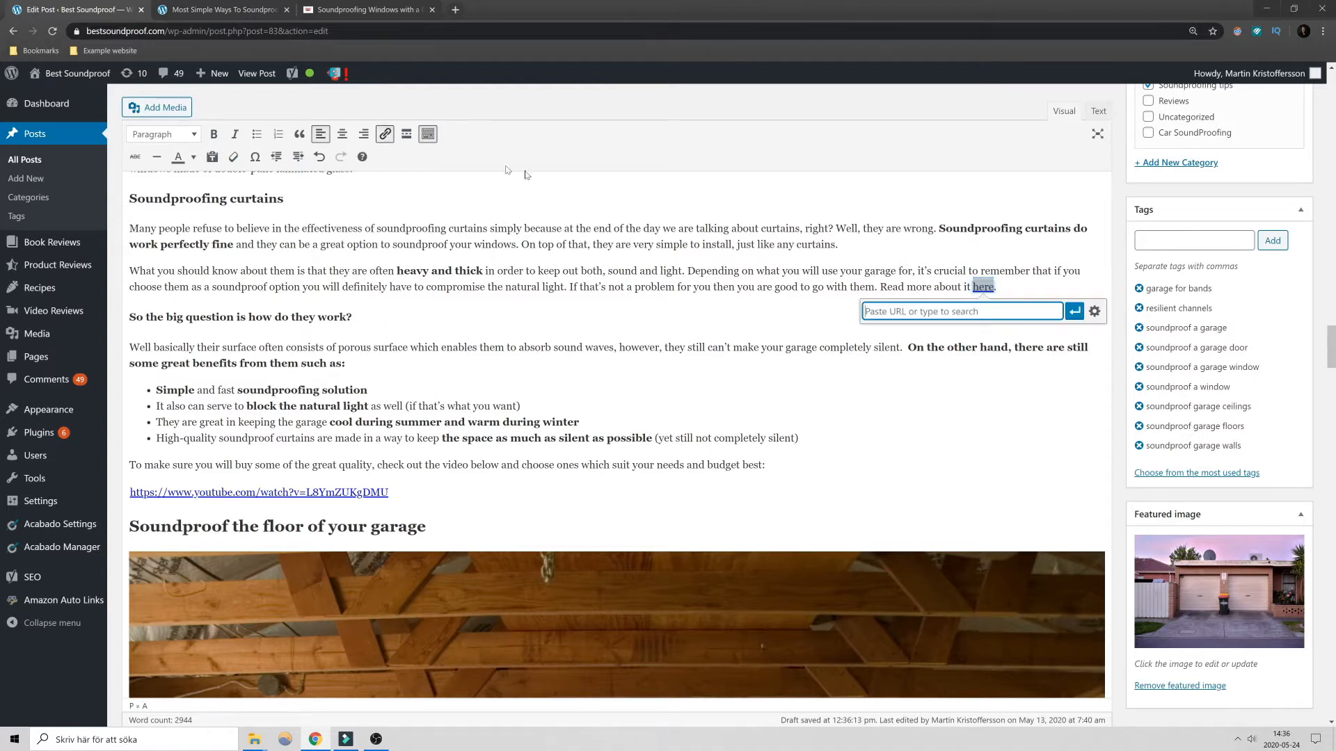
pyautogui.hotkey('ctrl', 'v')
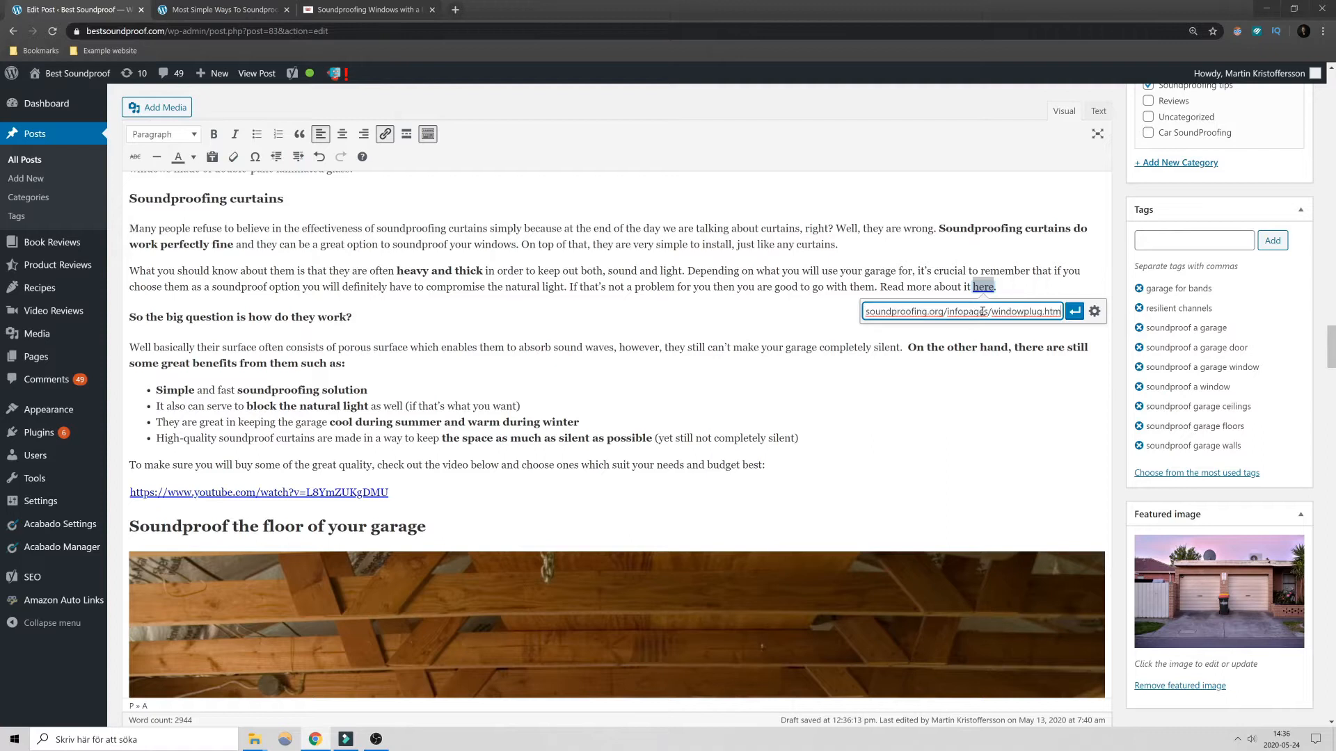
pyautogui.press('Return')
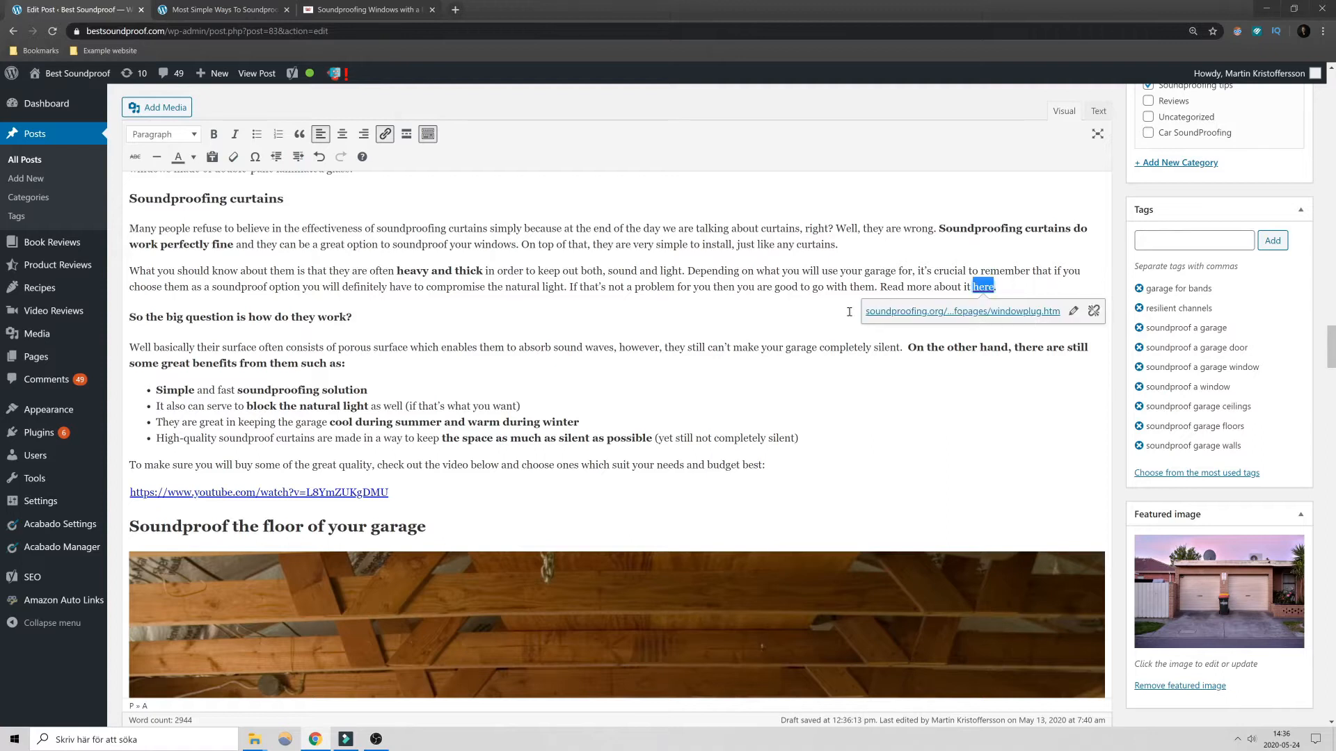
pyautogui.click(823, 329)
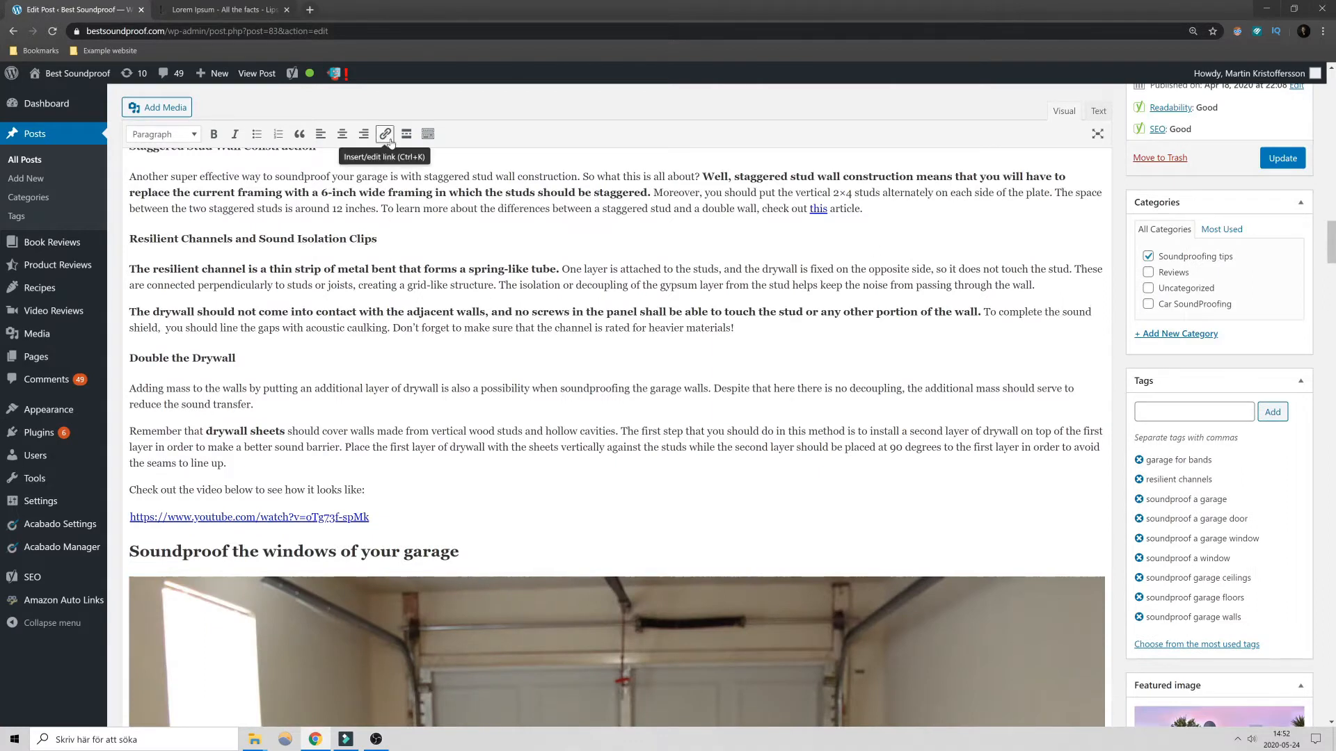
# - Insert a Read More tag on a new line below the "Staggered Stud Wall Construction" paragraph
pyautogui.scroll(1, 835, 304)
pyautogui.scroll(1, 779, 341)
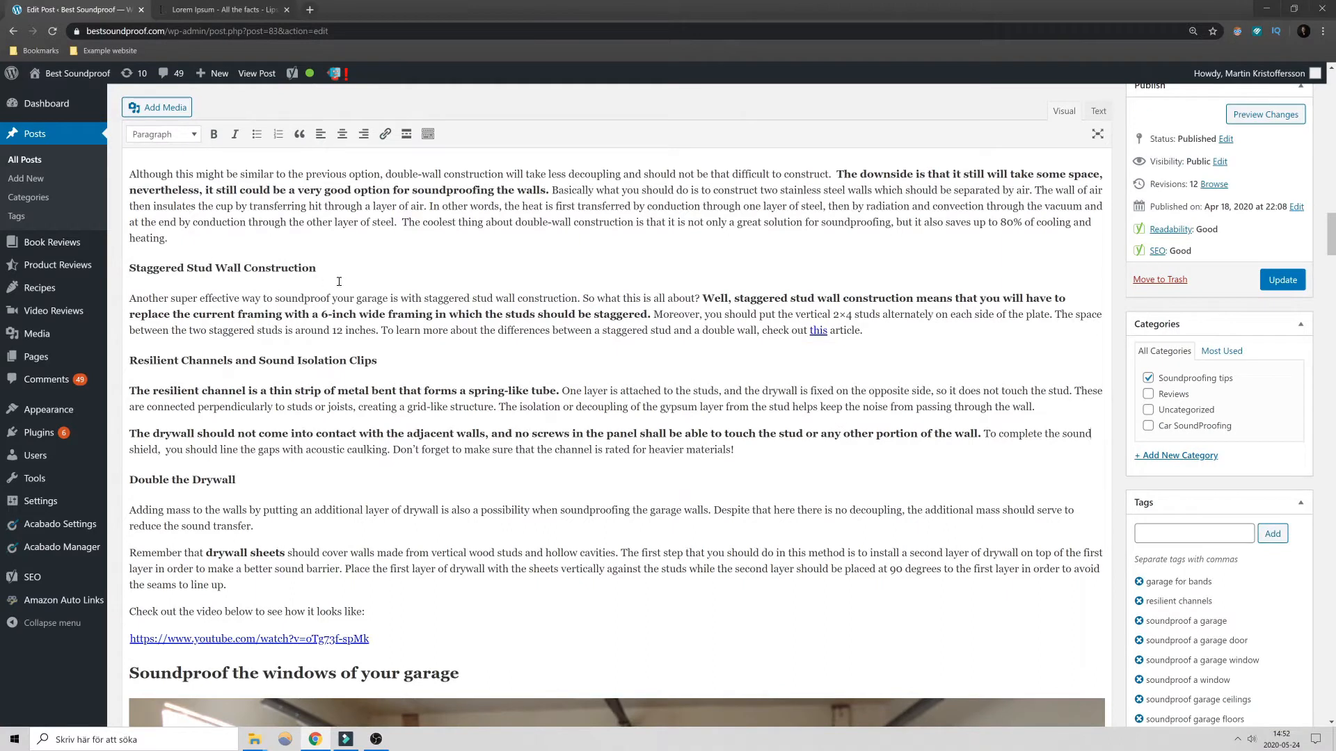
pyautogui.click(892, 331)
pyautogui.press('Return')
pyautogui.press('Return')
pyautogui.press('Return')
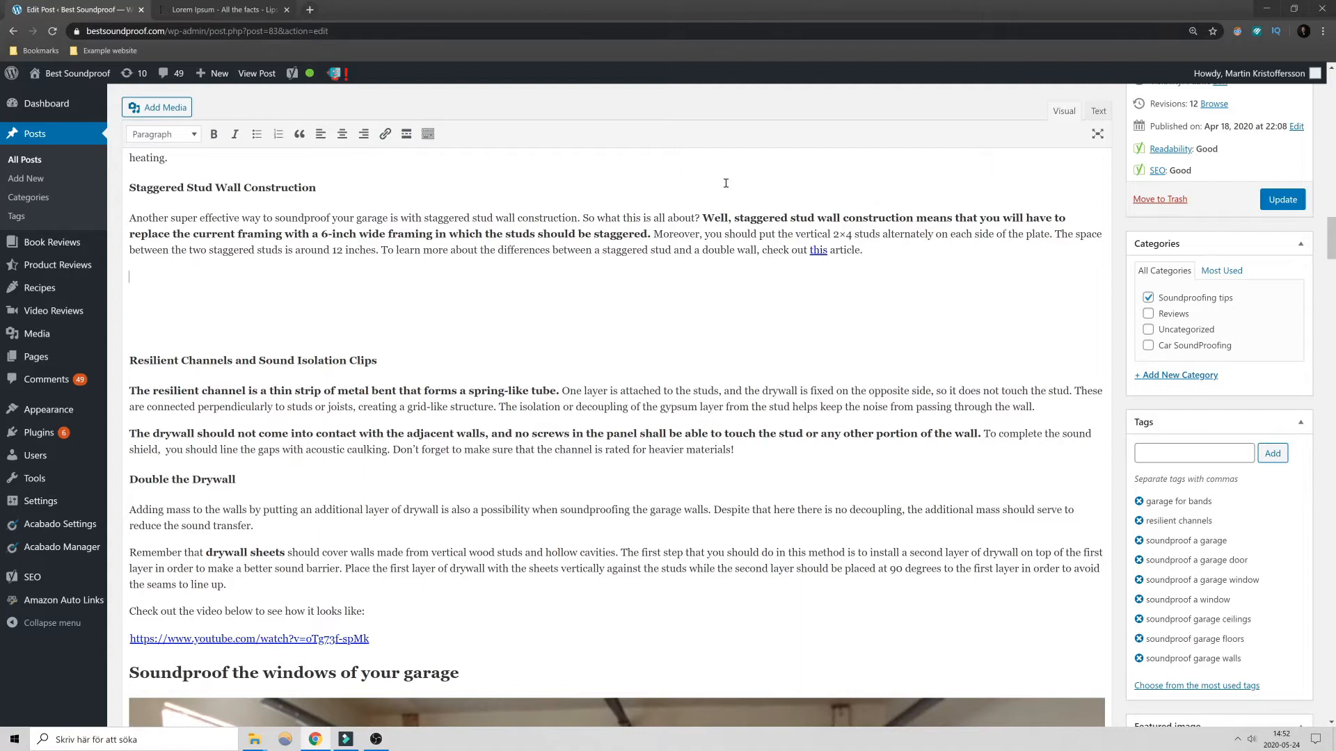
pyautogui.click(404, 135)
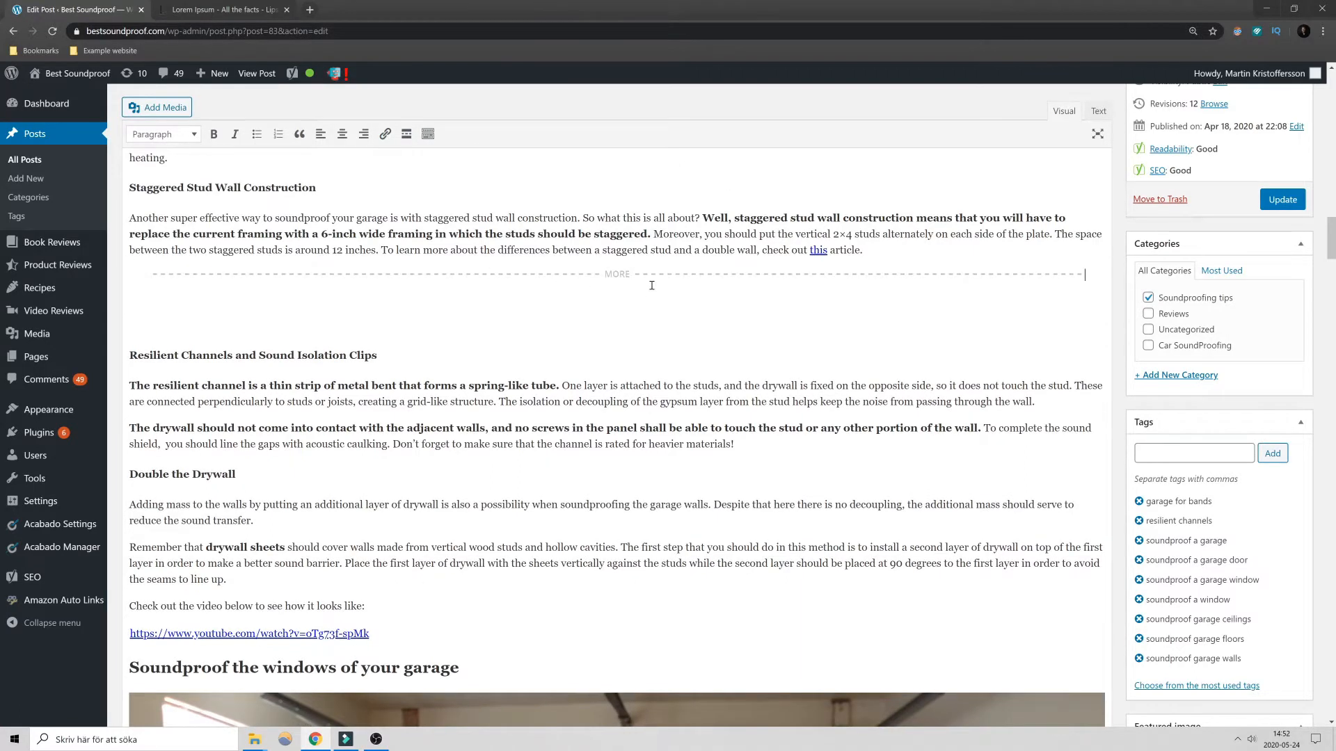
# - Paste the standard Lorem Ipsum passage and Section 1.10.32 below the Read More tag, and select them together with the tag
pyautogui.press('Return')
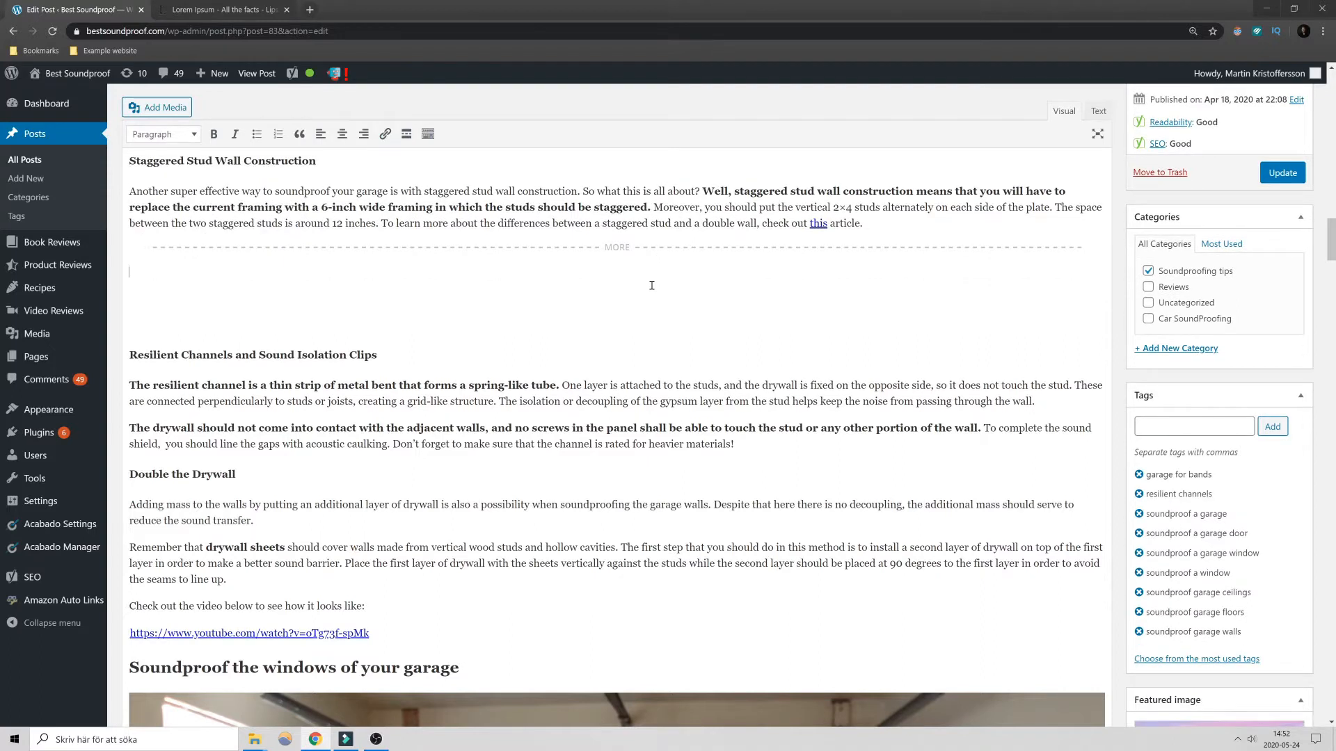
pyautogui.write('The standard Lorem Ipsum passage, used since the 1500s "Lorem ipsum dolor sit amet, consectetur adipiscing elit, sed do eiusmod tempor incididunt ut labore et dolore magna aliqua. Ut enim ad minim veniam, quis nostrud exercitation ullamco laboris nisi ut aliquip ex ea commodo consequat. Duis aute irure dolor in reprehenderit in voluptate velit esse cillum dolore eu fugiat nulla pariatur. Excepteur sint occaecat cupidatat non proident, sunt in culpa qui officia deserunt mollit anim id est laborum." Section 1.10.32 of "de Finibus Bonorum et Malorum", written by Cicero in 45 BC "Sed ut perspiciatis unde omnis iste natus error sit voluptatem accusantium doloremque laudantium, totam rem aperiam, eaque ipsa quae ab illo inventore veritatis et quasi architecto beatae vitae dicta sunt explicabo. Nemo enim ipsam voluptatem quia voluptas sit aspernatur aut odit aut fugit, sed quia consequuntur magni dolores eos qui ratione voluptatem sequi nesciunt. Neque porro quisquam est, qui dolorem ipsum quia dolor sit amet, consectetur, adipisci velit, sed quia non numquam eius modi tempora incidunt ut labore et dolore magnam aliquam quaerat voluptatem. Ut enim ad minima veniam, quis nostrum exercitationem ullam corporis suscipit laboriosam, nisi ut aliquid ex ea commodi consequatur? Quis autem vel eum iure reprehenderit qui in ea voluptate velit esse quam nihil molestiae consequatur, vel illum qui dolorem eum fugiat quo voluptas nulla pariatur?"')
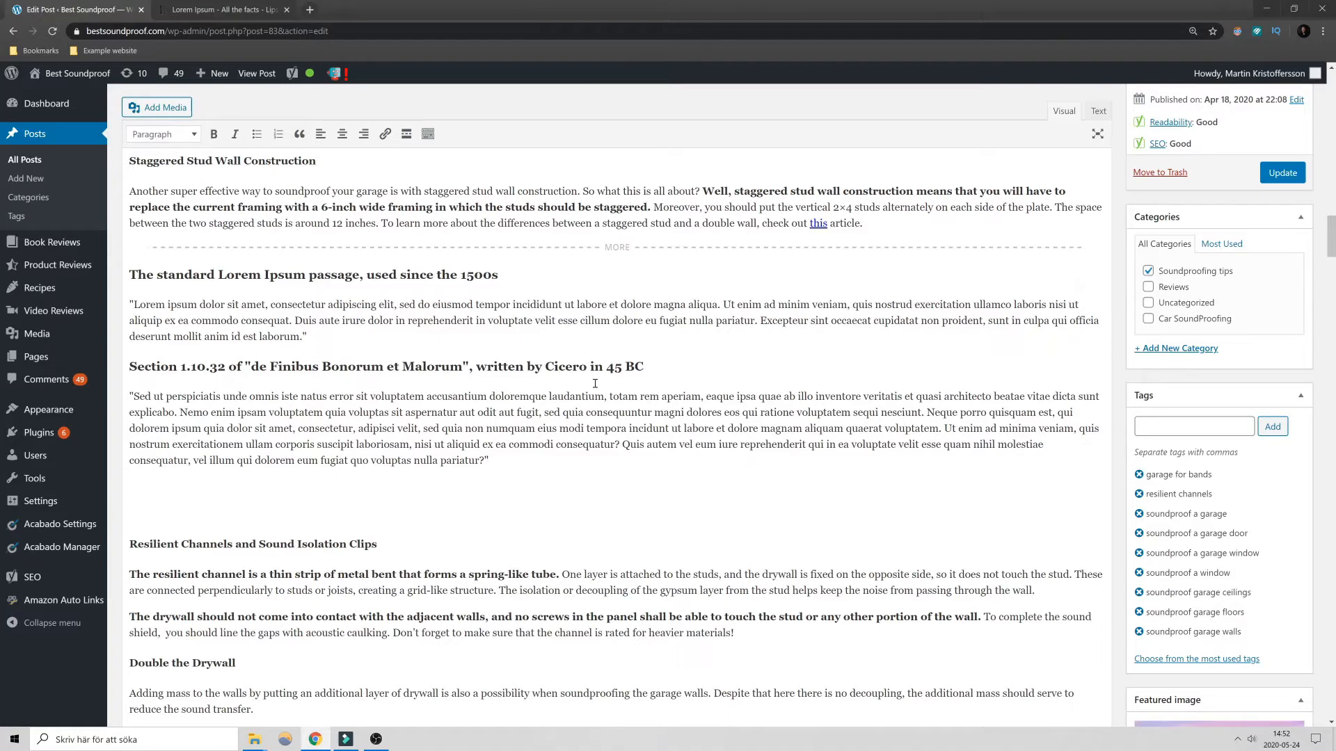
pyautogui.moveTo(508, 469); pyautogui.dragTo(133, 249)
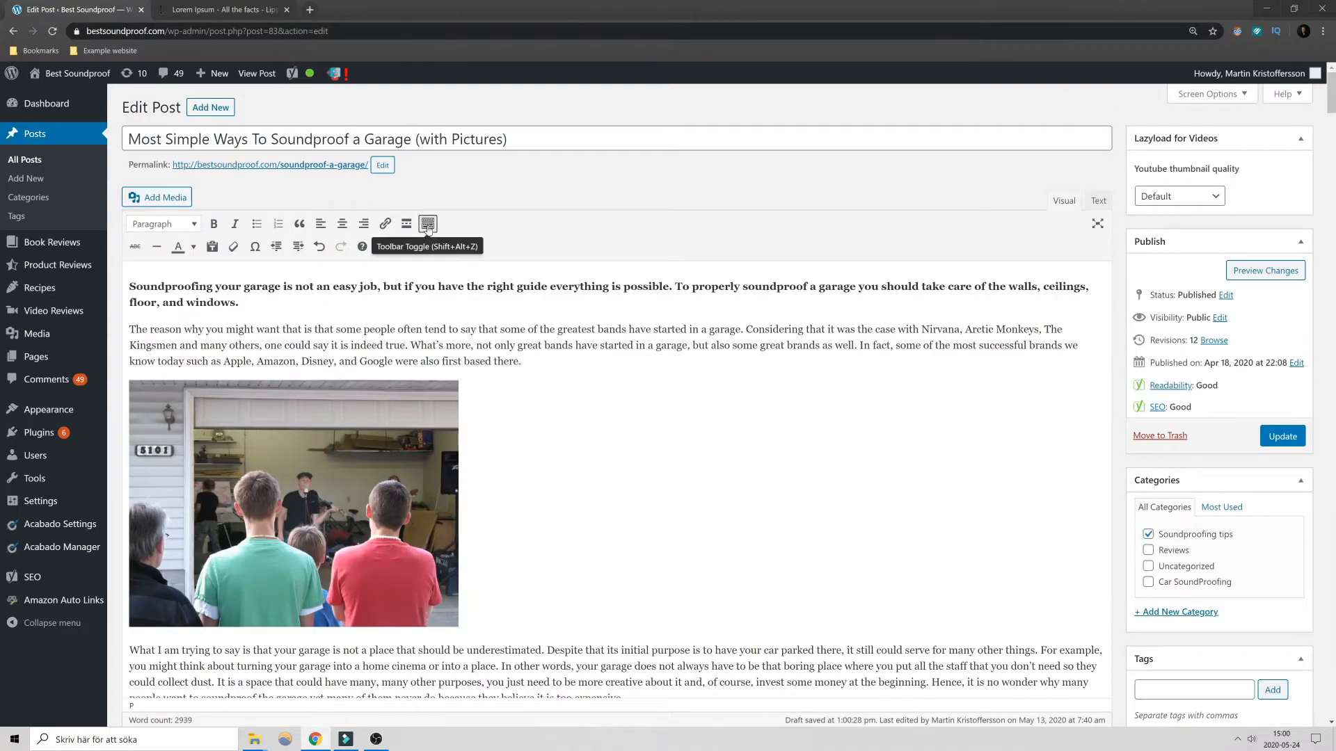
# - Toggle the second row of editor formatting tools and leave it shown
pyautogui.click(428, 227)
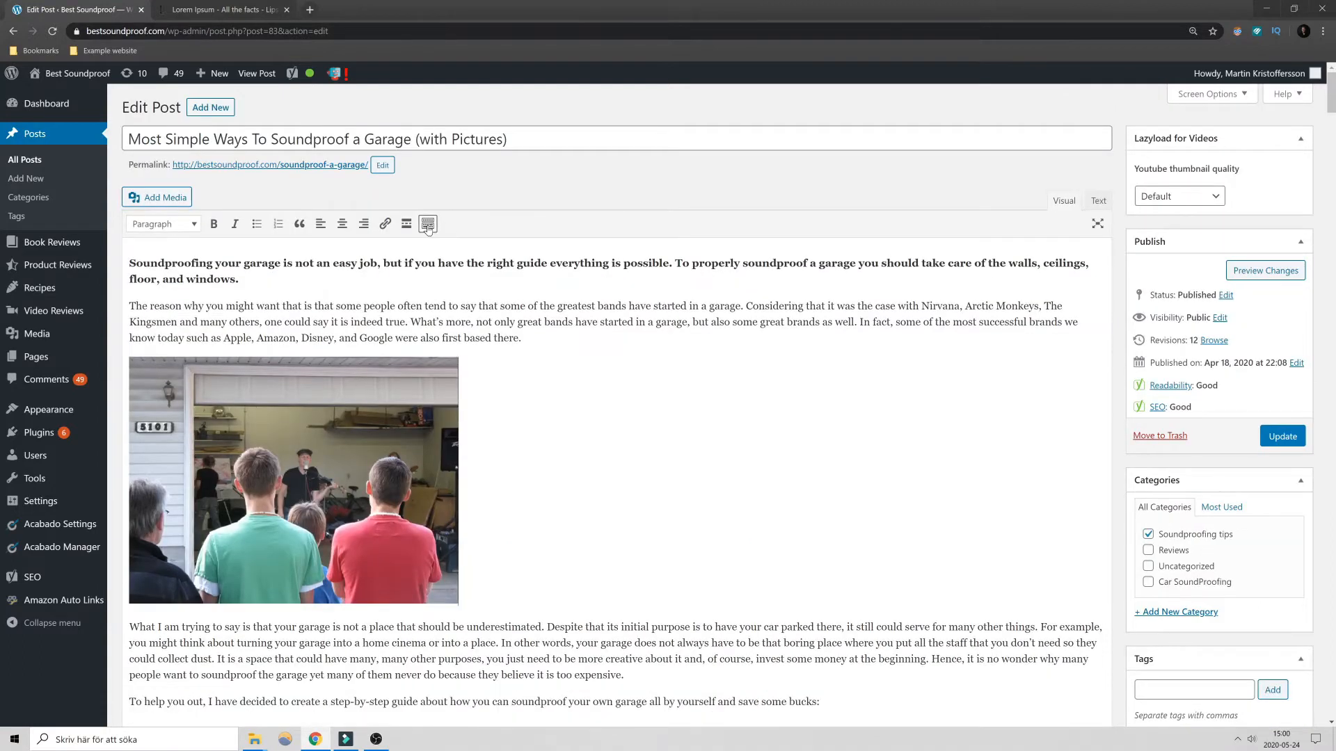
pyautogui.click(427, 228)
pyautogui.click(427, 228)
pyautogui.click(427, 223)
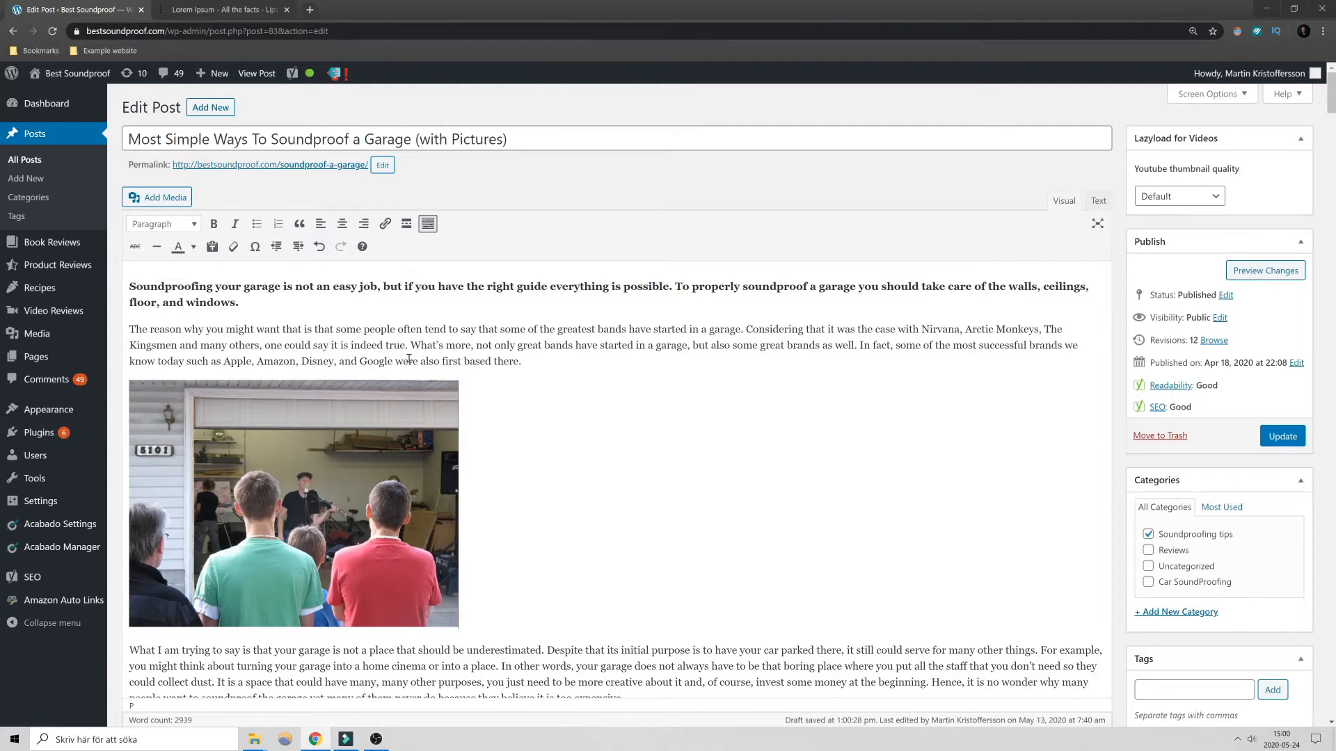
# - Try strikethrough on the word "Google" in the second introductory paragraph and remove it
pyautogui.moveTo(359, 364); pyautogui.dragTo(392, 365)
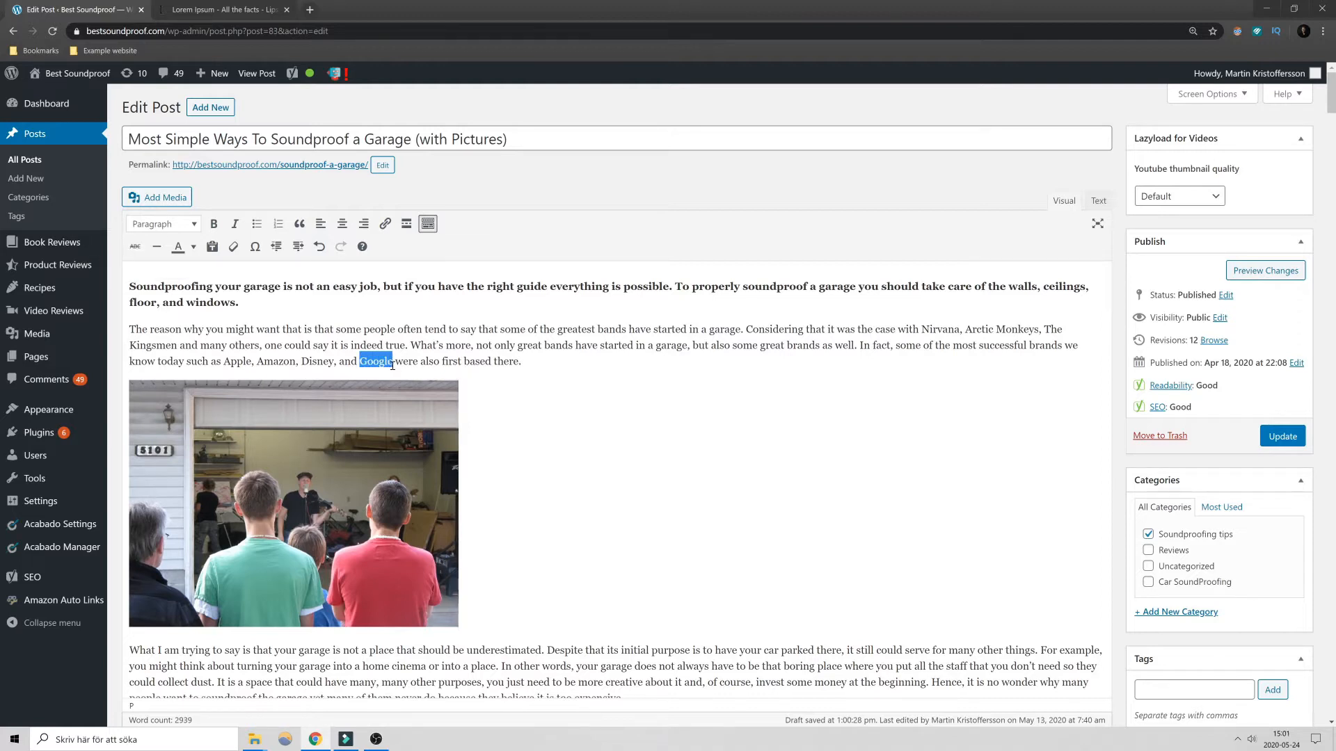
pyautogui.click(135, 246)
pyautogui.click(294, 351)
pyautogui.moveTo(359, 363); pyautogui.dragTo(394, 363)
pyautogui.click(135, 247)
# - Try a horizontal line between the "Double Wall Construction" paragraph and the "Staggered Stud Wall Construction" heading, and undo it
pyautogui.scroll(-15, 608, 389)
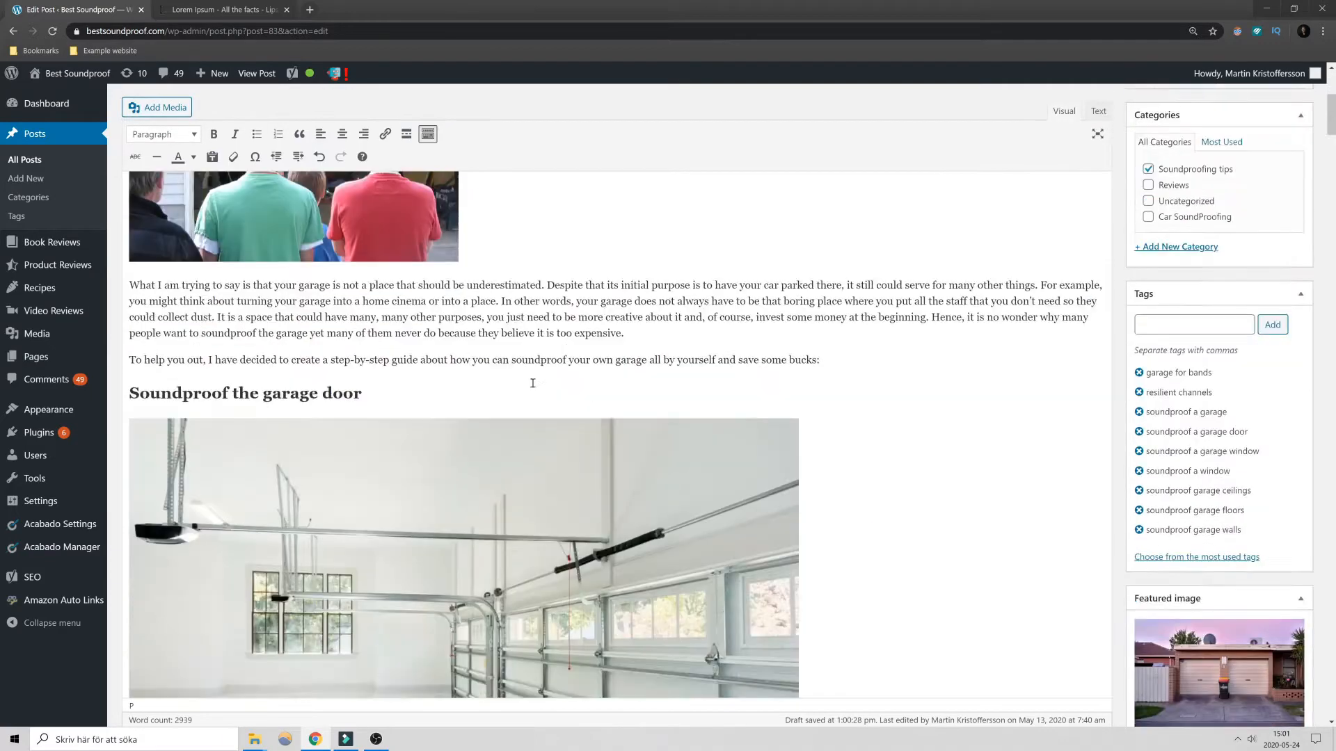
pyautogui.scroll(8, 608, 389)
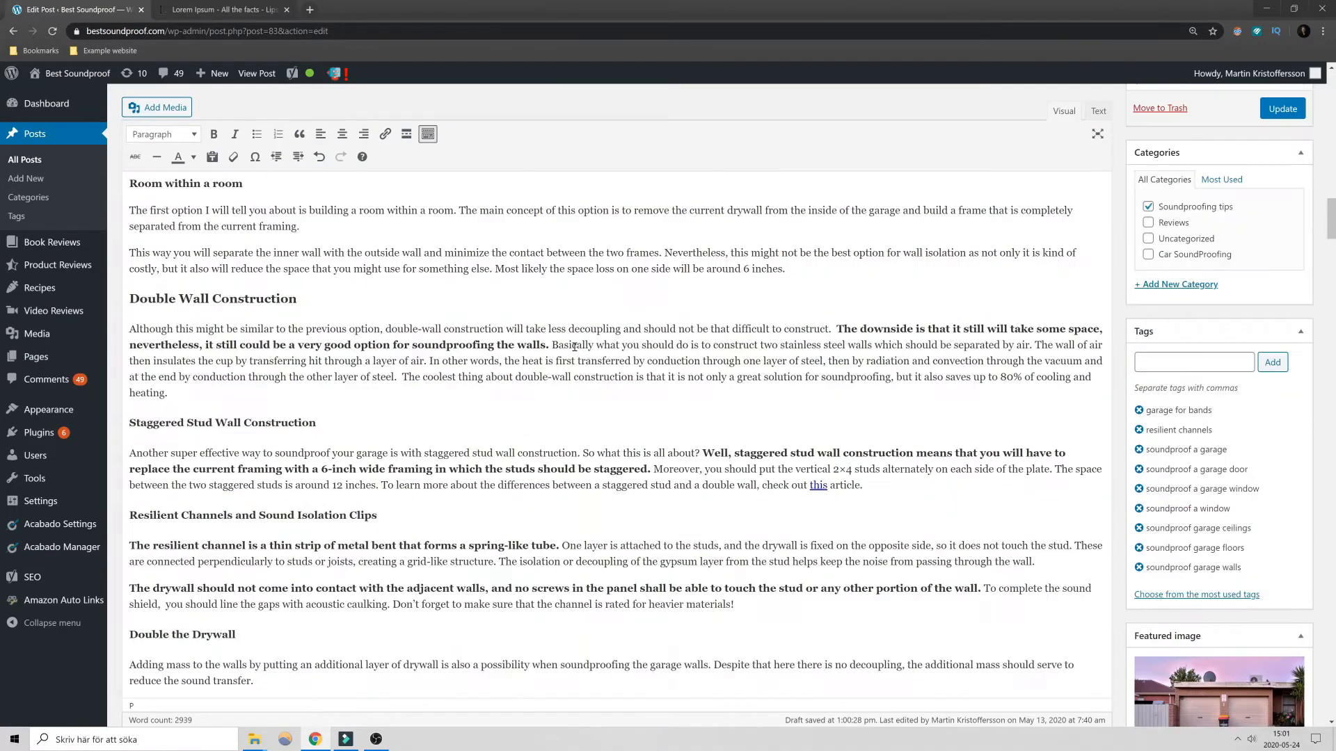
pyautogui.click(315, 394)
pyautogui.press('Return')
pyautogui.click(158, 159)
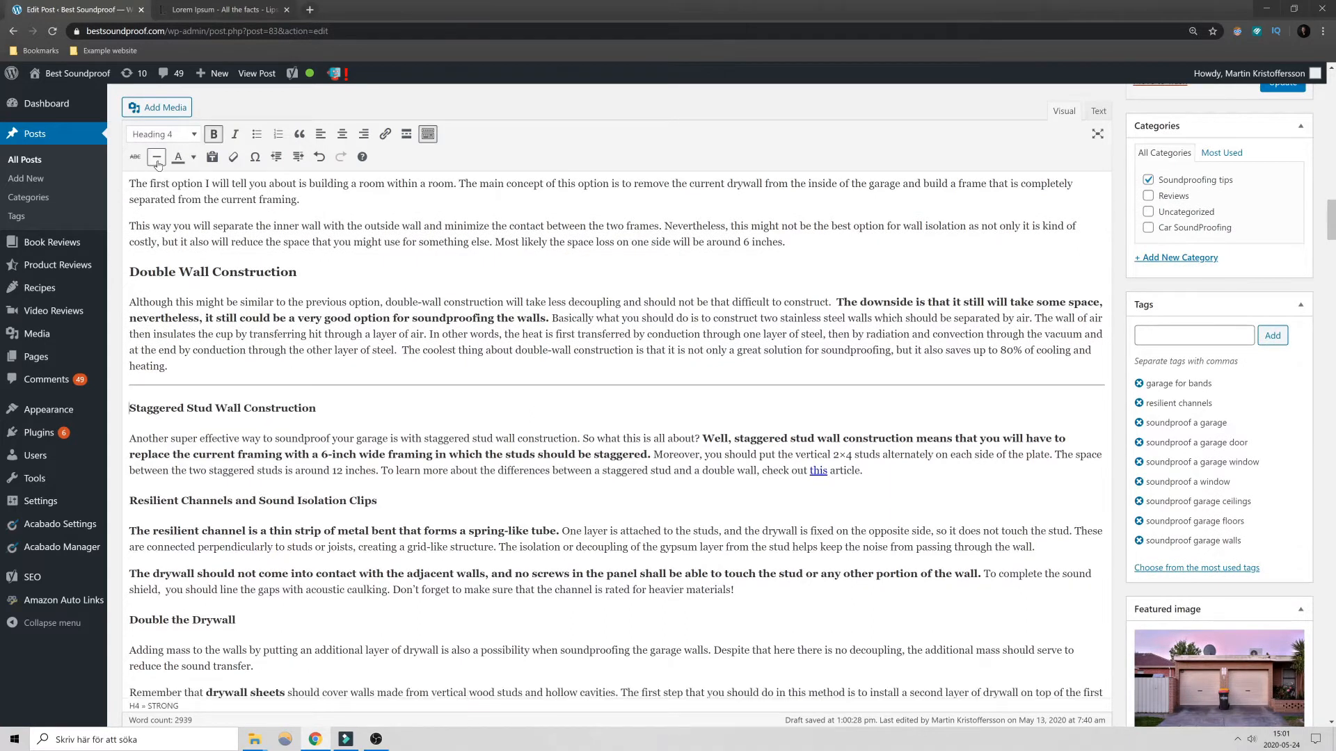
pyautogui.click(158, 164)
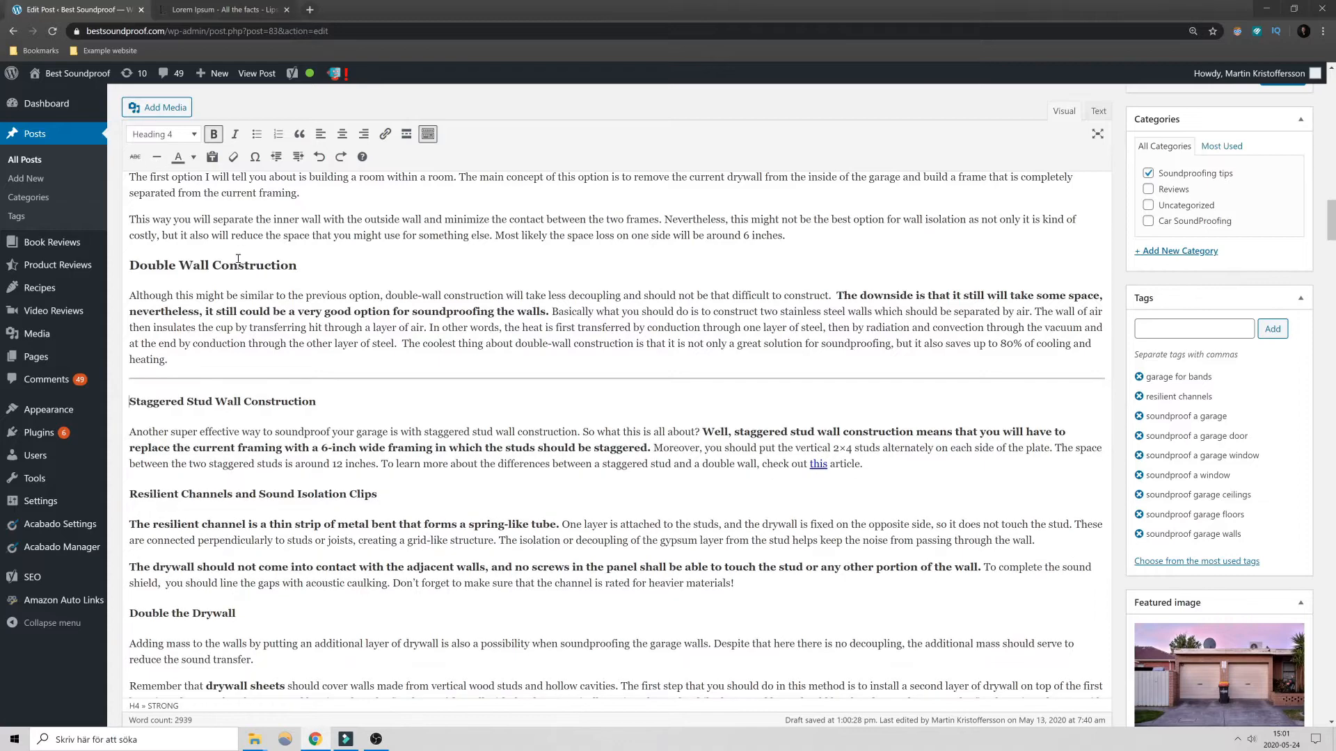
pyautogui.hotkey('ctrl', 'z')
pyautogui.hotkey('ctrl', 'z')
# - Copy the "Lorem Ipsum" title from lipsum.com and paste it with its heading formatting at the end of the post
pyautogui.scroll(-10, 269, 290)
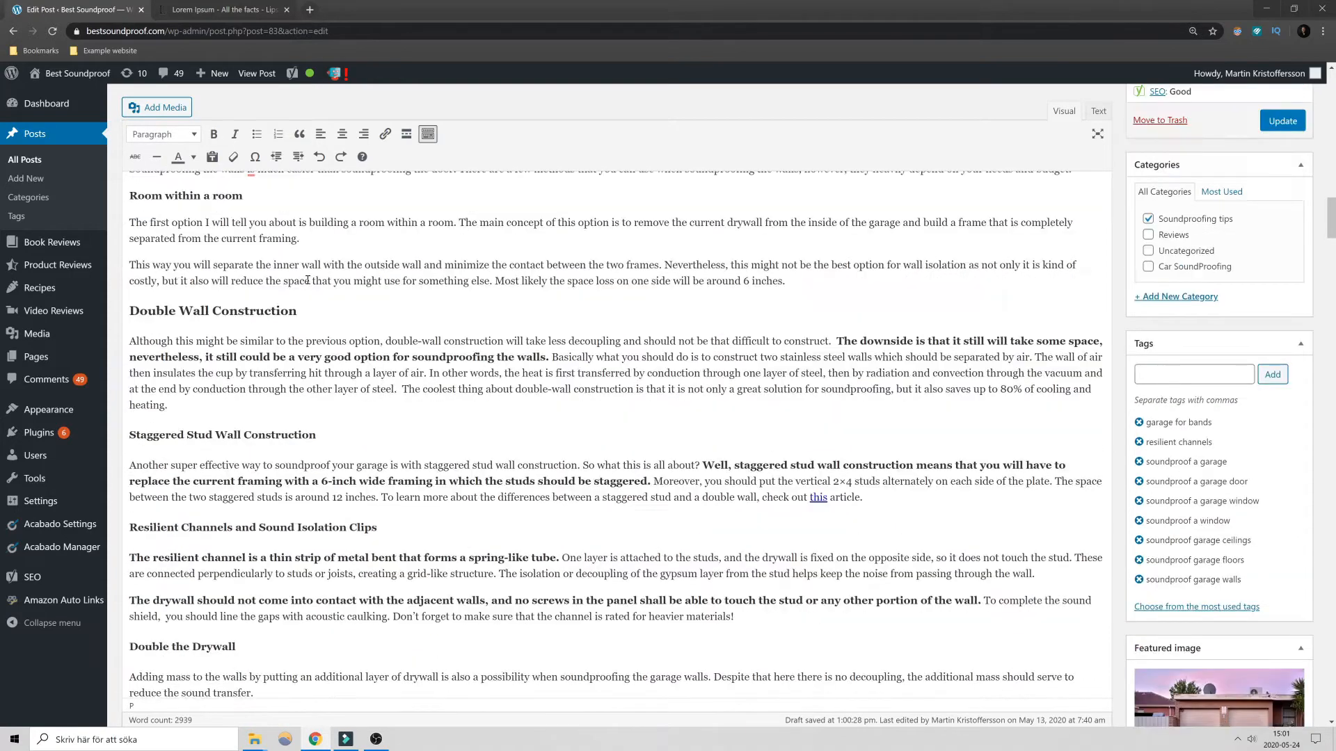
pyautogui.scroll(-10, 306, 295)
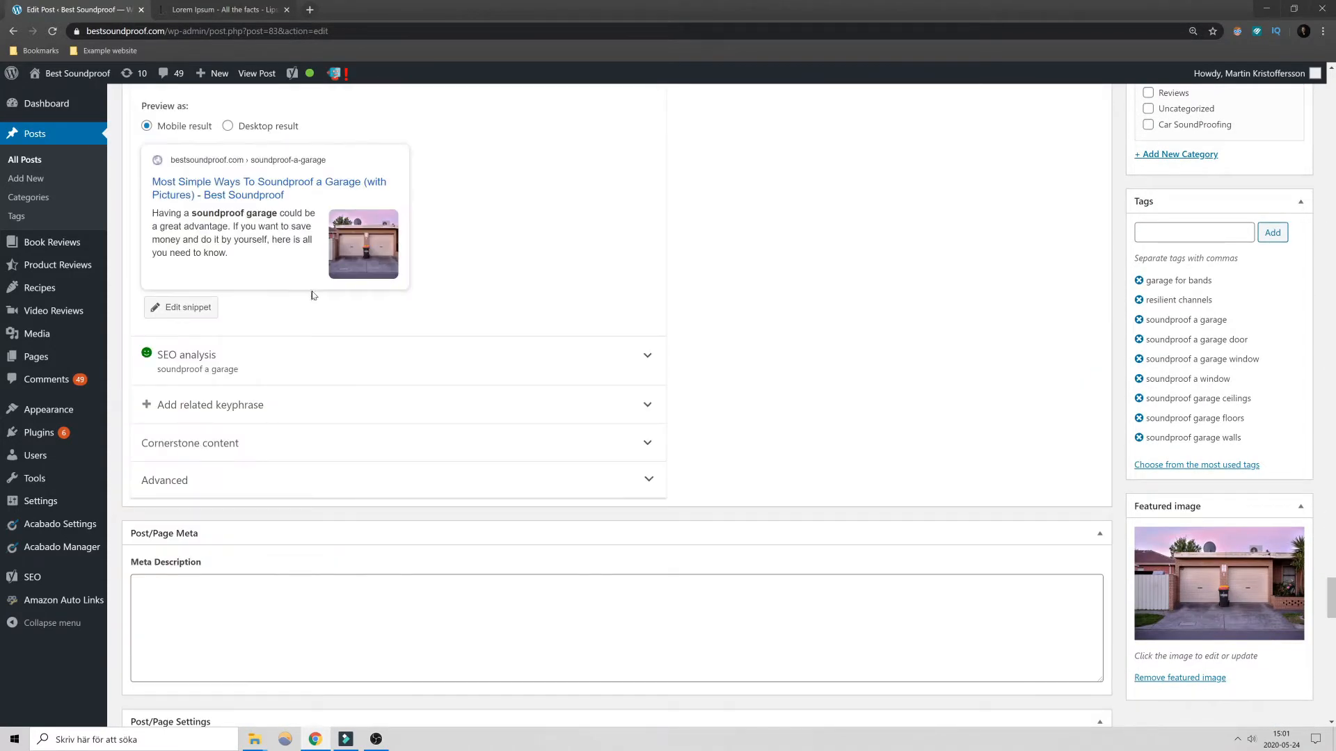
pyautogui.scroll(10, 462, 295)
pyautogui.scroll(3, 508, 348)
pyautogui.scroll(-1, 480, 358)
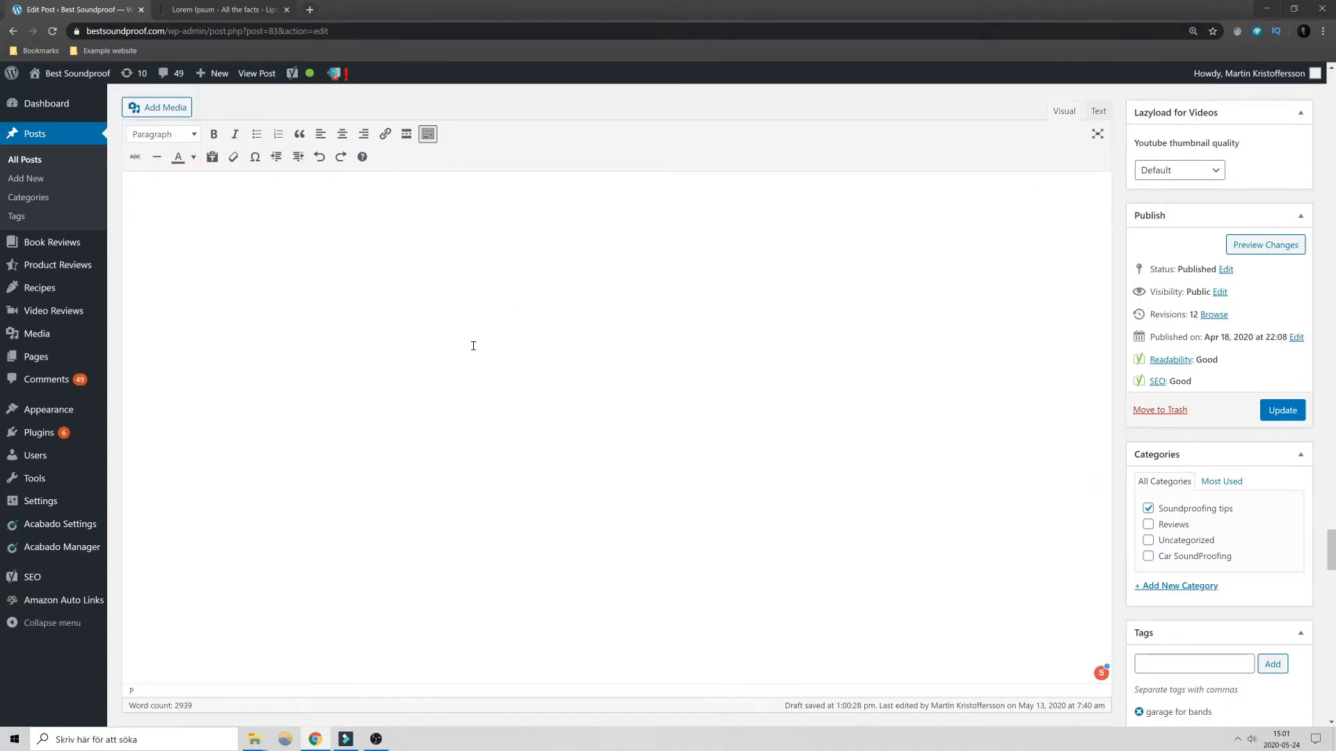
pyautogui.scroll(1, 365, 299)
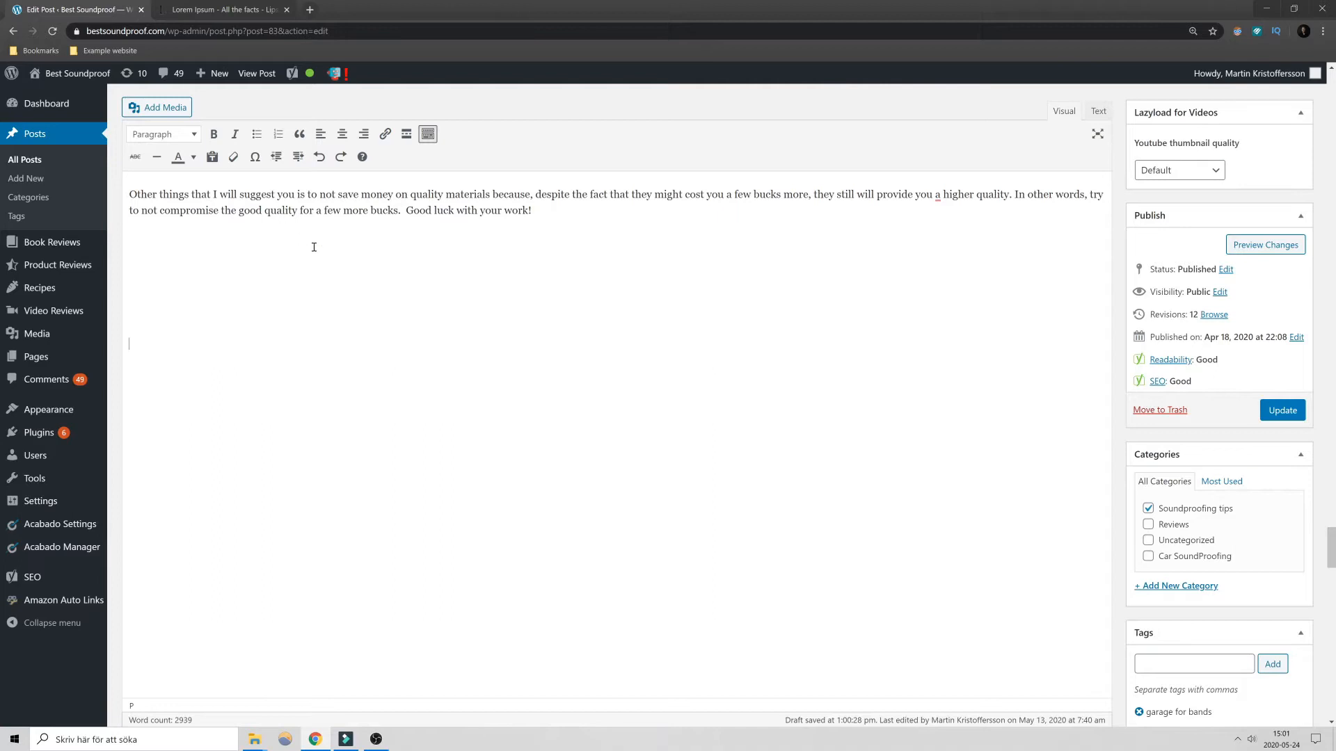
pyautogui.hotkey('ctrl', 'Tab')
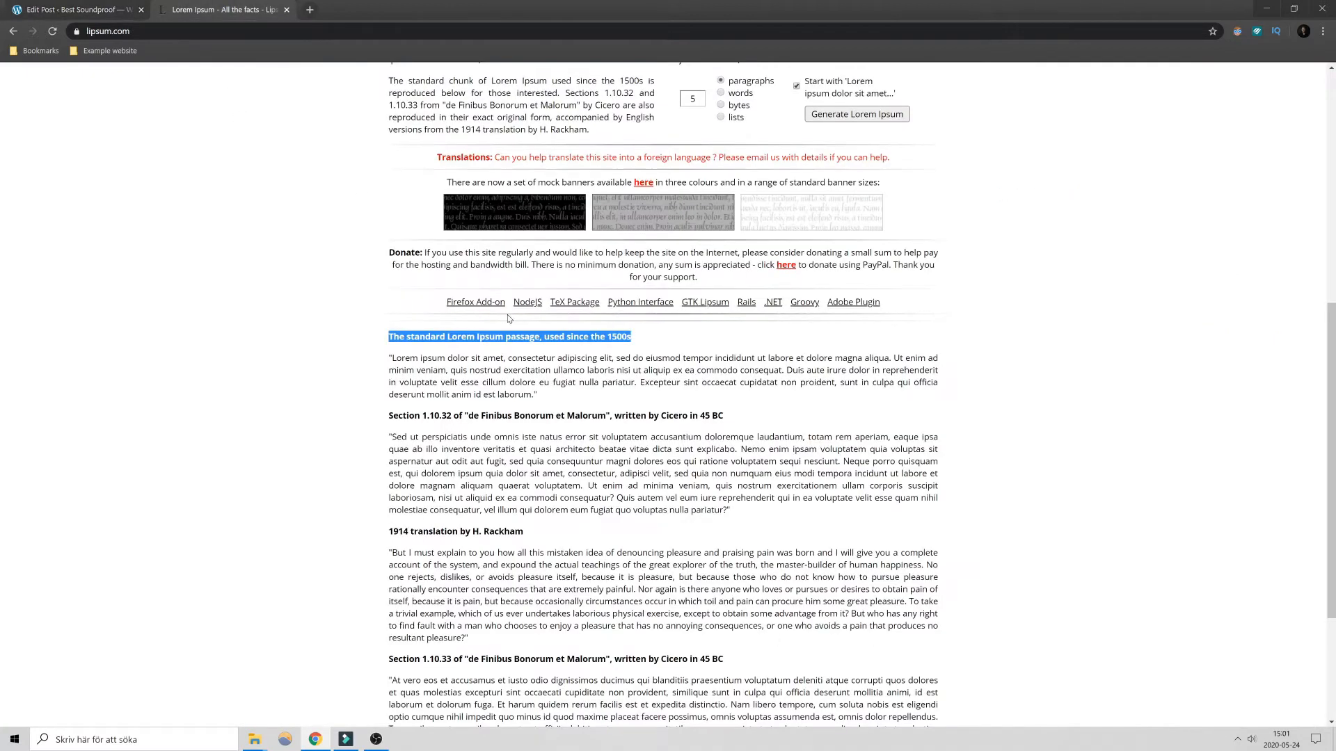
pyautogui.click(514, 352)
pyautogui.moveTo(650, 338); pyautogui.dragTo(391, 335)
pyautogui.scroll(7, 654, 447)
pyautogui.moveTo(772, 167); pyautogui.dragTo(560, 171)
pyautogui.hotkey('ctrl', 'c')
pyautogui.hotkey('ctrl', 'pageup')
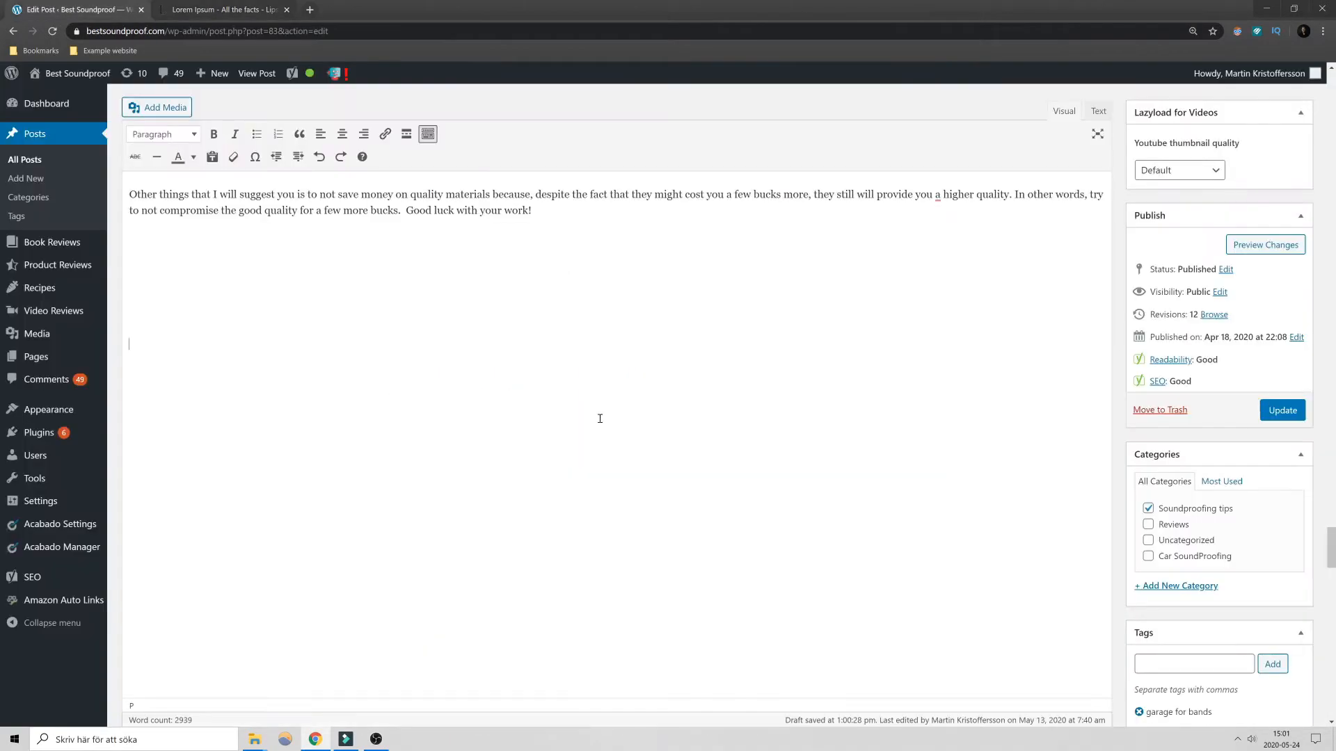
pyautogui.hotkey('ctrl', 'v')
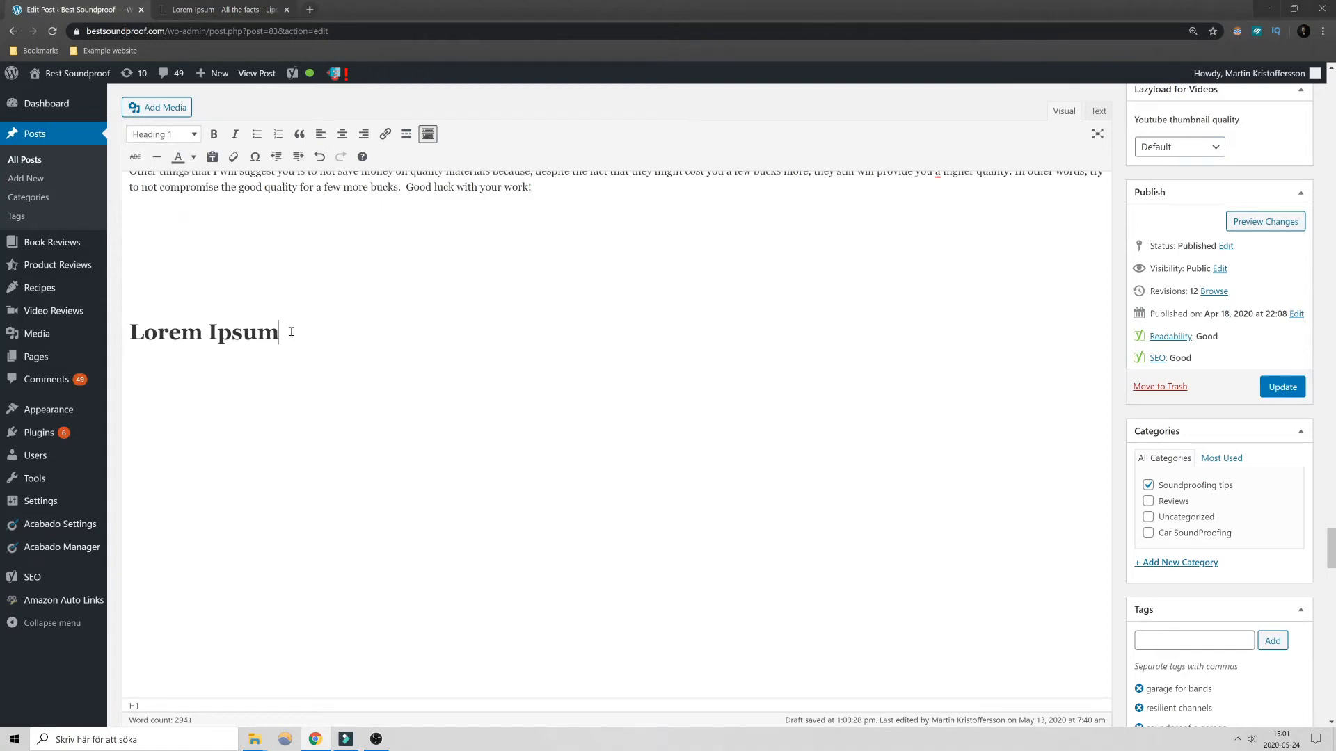
# - Paste "Lorem Ipsum" below the heading as plain text, and once more with its original heading formatting
pyautogui.press('Return')
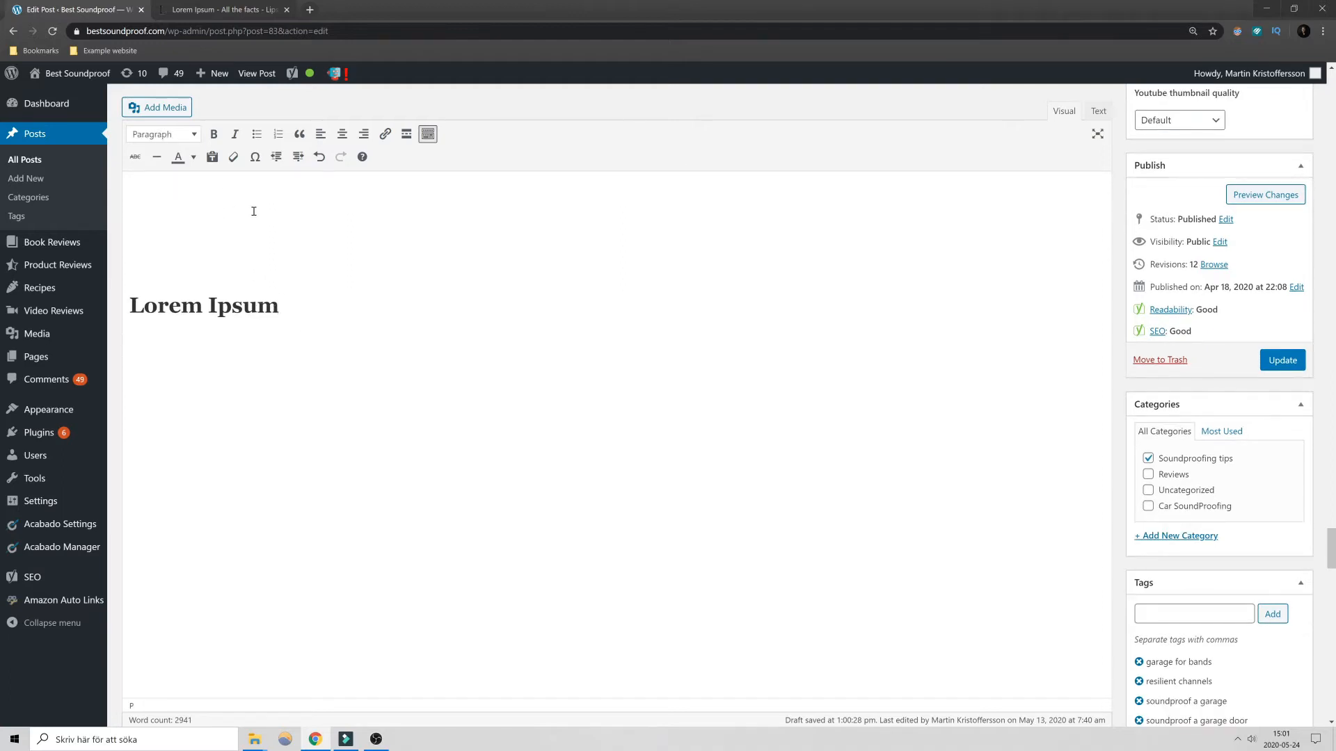
pyautogui.click(212, 159)
pyautogui.hotkey('ctrl', 'v')
pyautogui.click(210, 158)
pyautogui.hotkey('ctrl', 'v')
pyautogui.moveTo(279, 387); pyautogui.dragTo(142, 372)
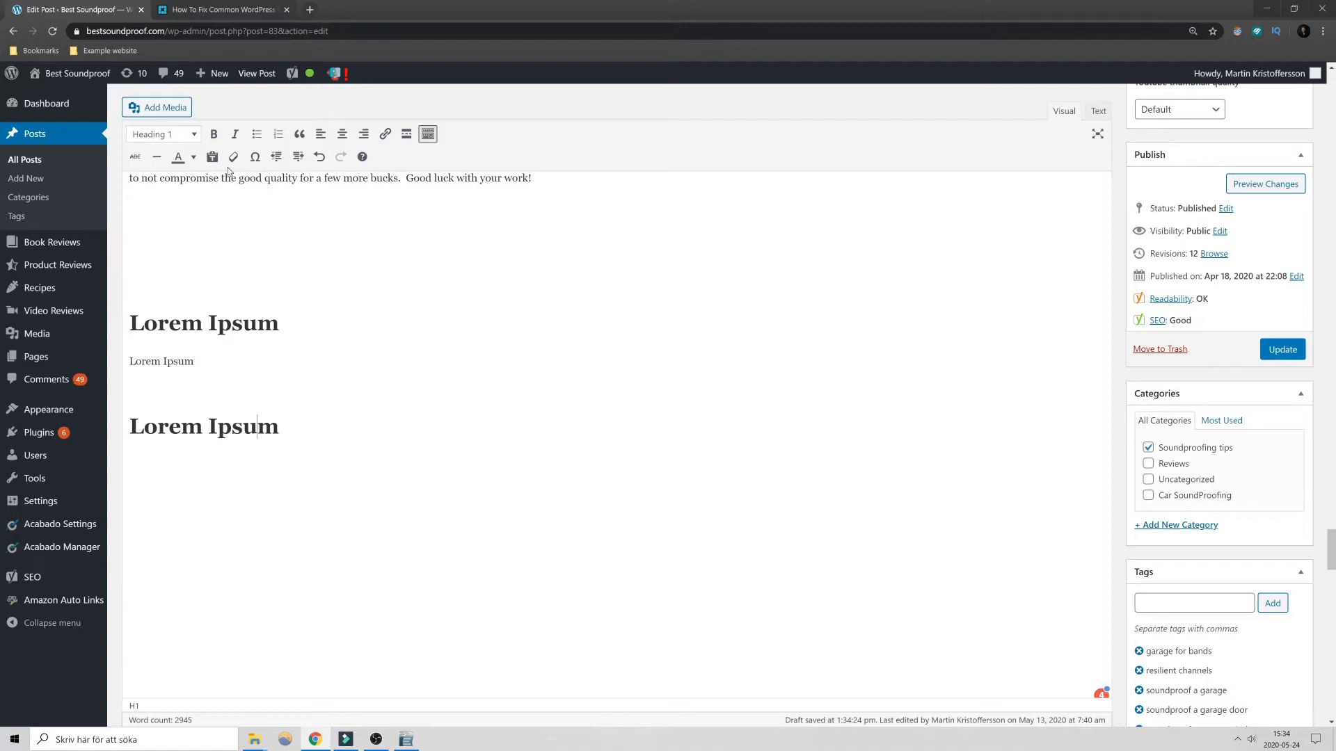
# - Open the special character table from the blank area above the first "Lorem Ipsum" heading, view the symbols and close it
pyautogui.click(249, 271)
pyautogui.keyDown('shift'); pyautogui.click(346, 433); pyautogui.keyUp('shift')
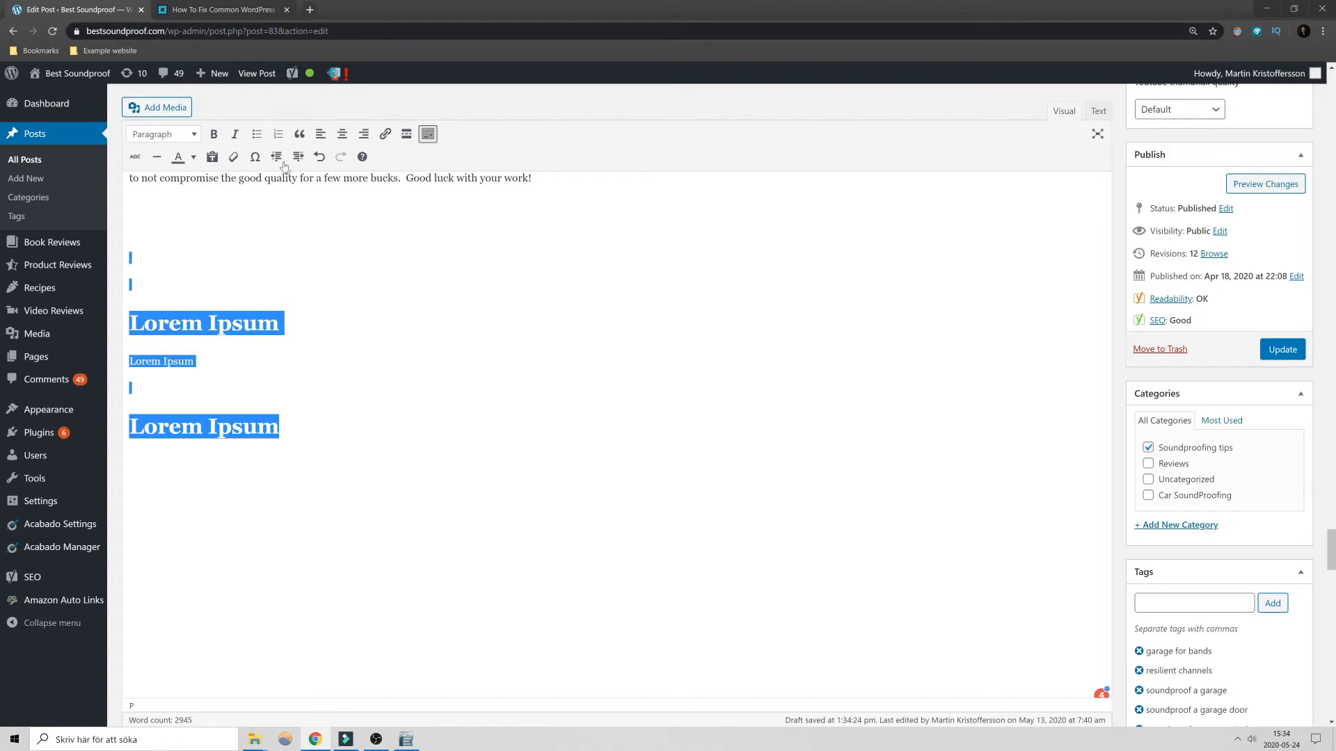
pyautogui.click(259, 237)
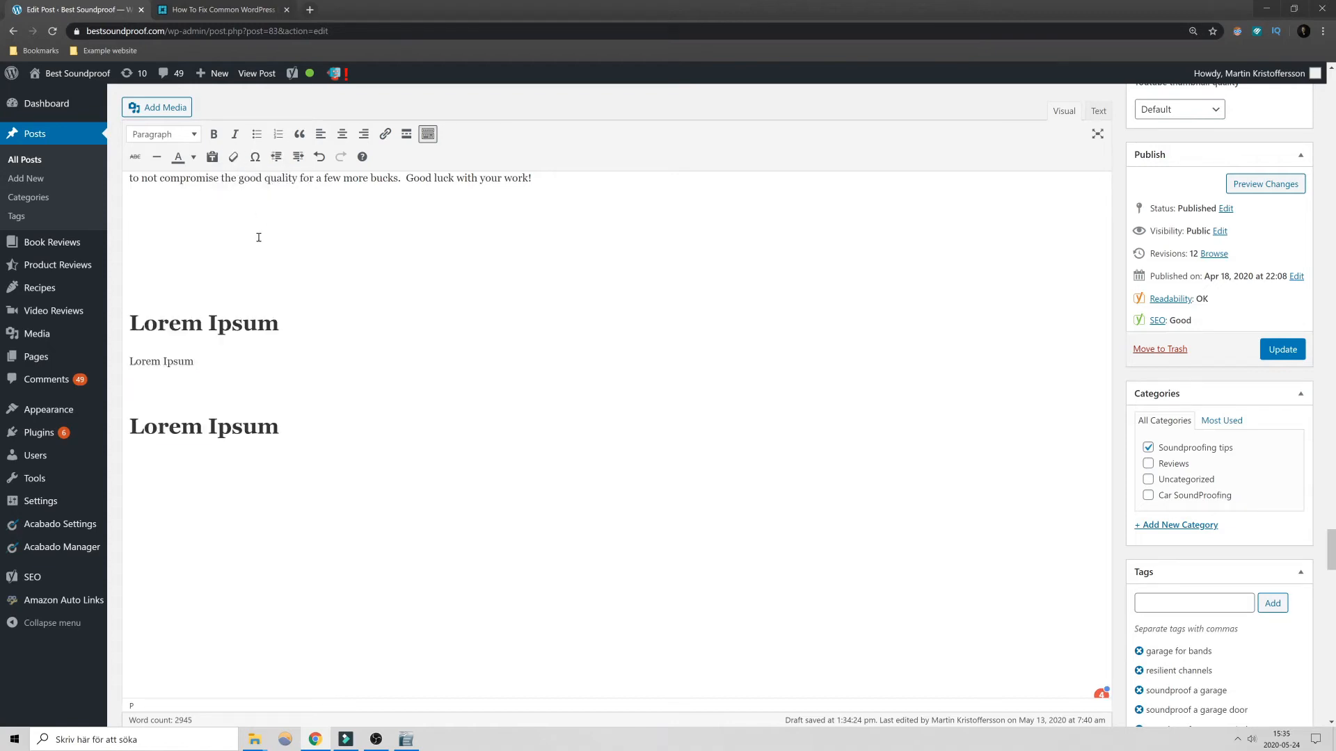
pyautogui.click(255, 157)
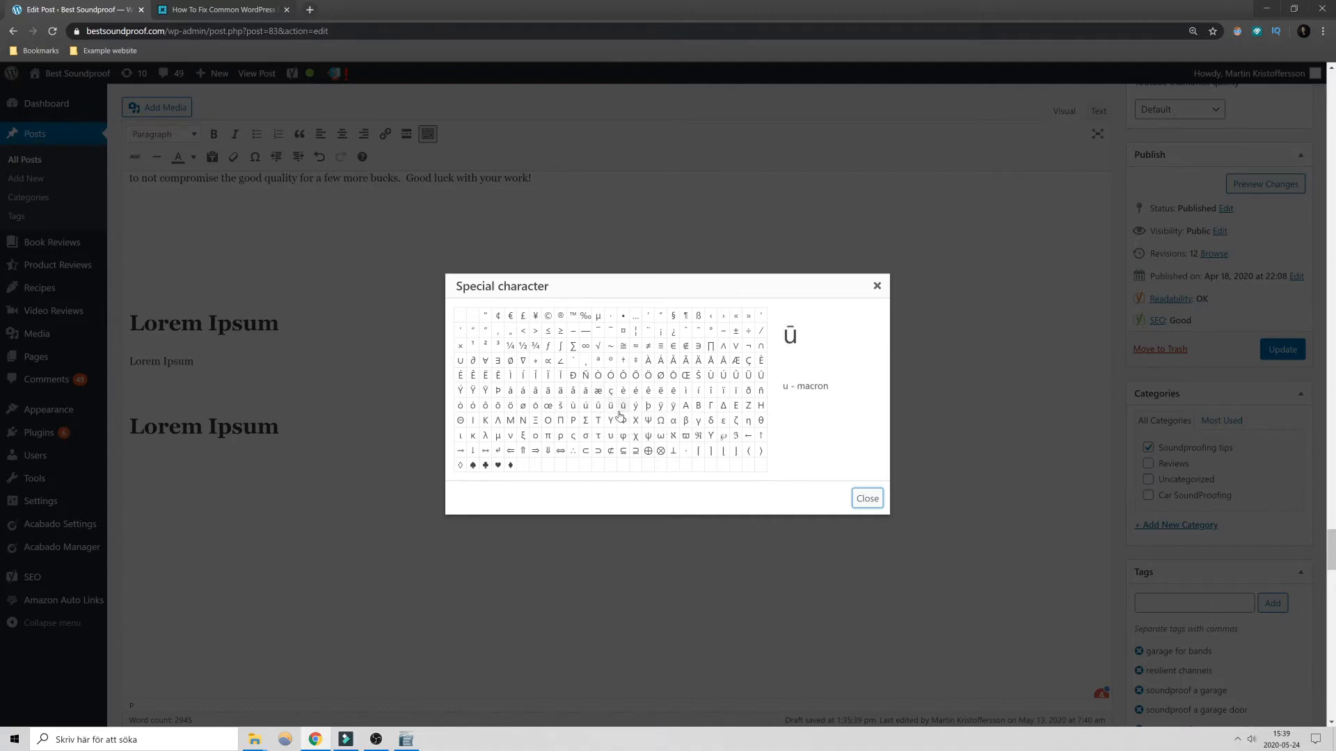
pyautogui.click(868, 499)
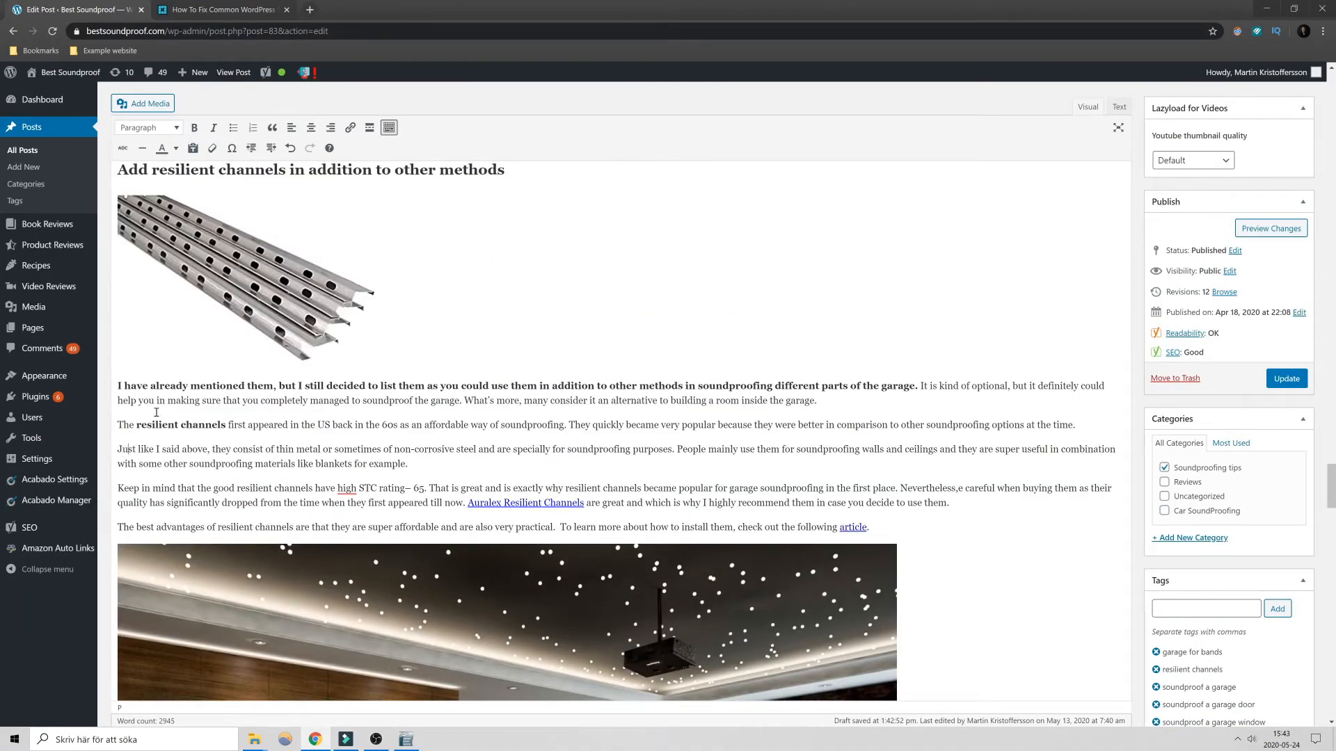
# - Indent the paragraph beginning "Just like I said above" by six levels
pyautogui.click(271, 148)
pyautogui.click(270, 148)
pyautogui.click(270, 148)
pyautogui.click(271, 148)
pyautogui.click(270, 148)
pyautogui.click(271, 148)
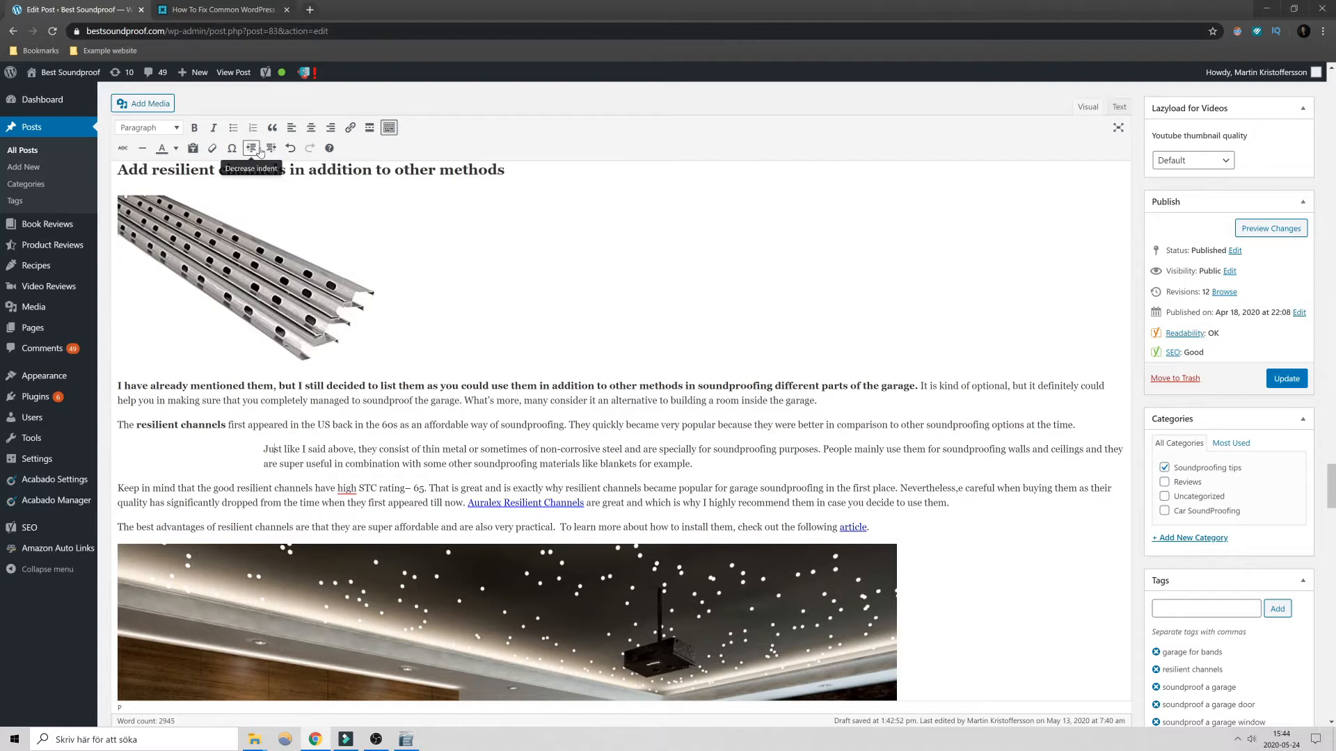
# - Decrease the indent of the "Just like I said above" paragraph until it aligns with the surrounding text
pyautogui.click(252, 149)
pyautogui.click(251, 149)
pyautogui.click(252, 149)
pyautogui.click(252, 149)
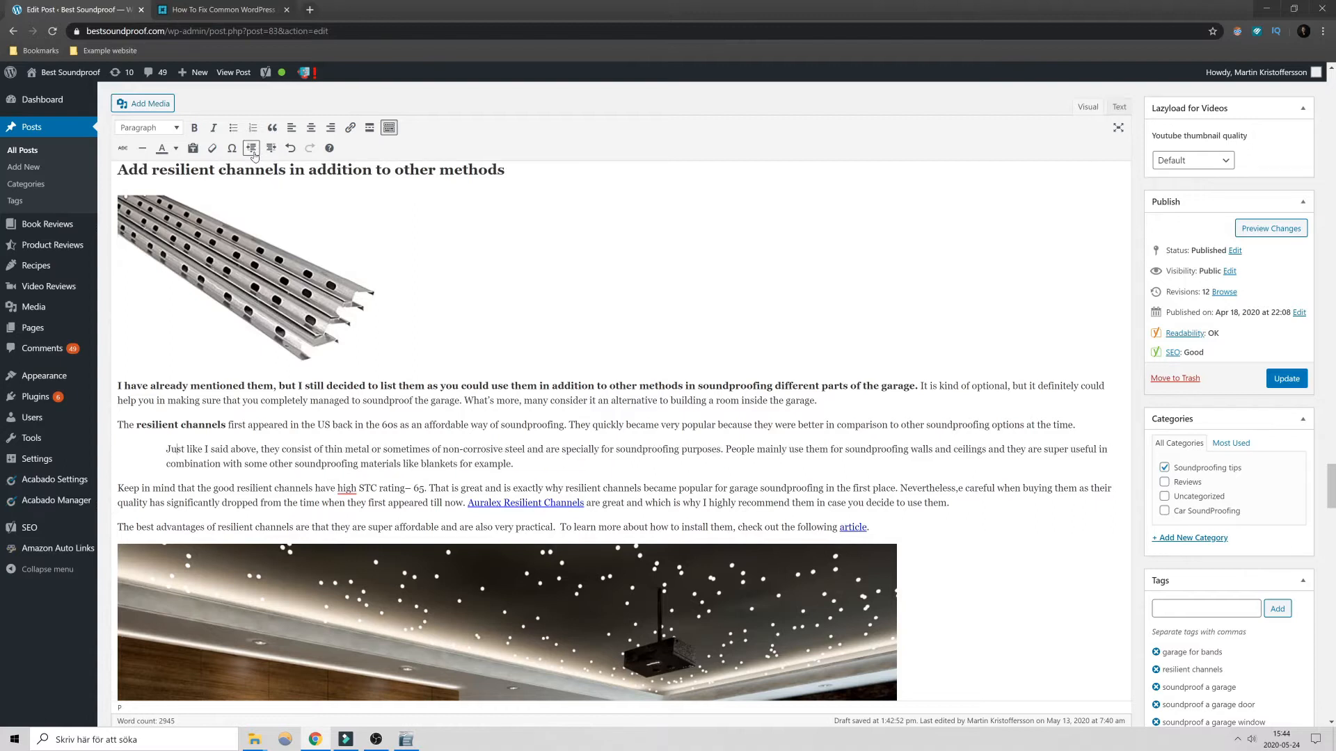
pyautogui.click(252, 149)
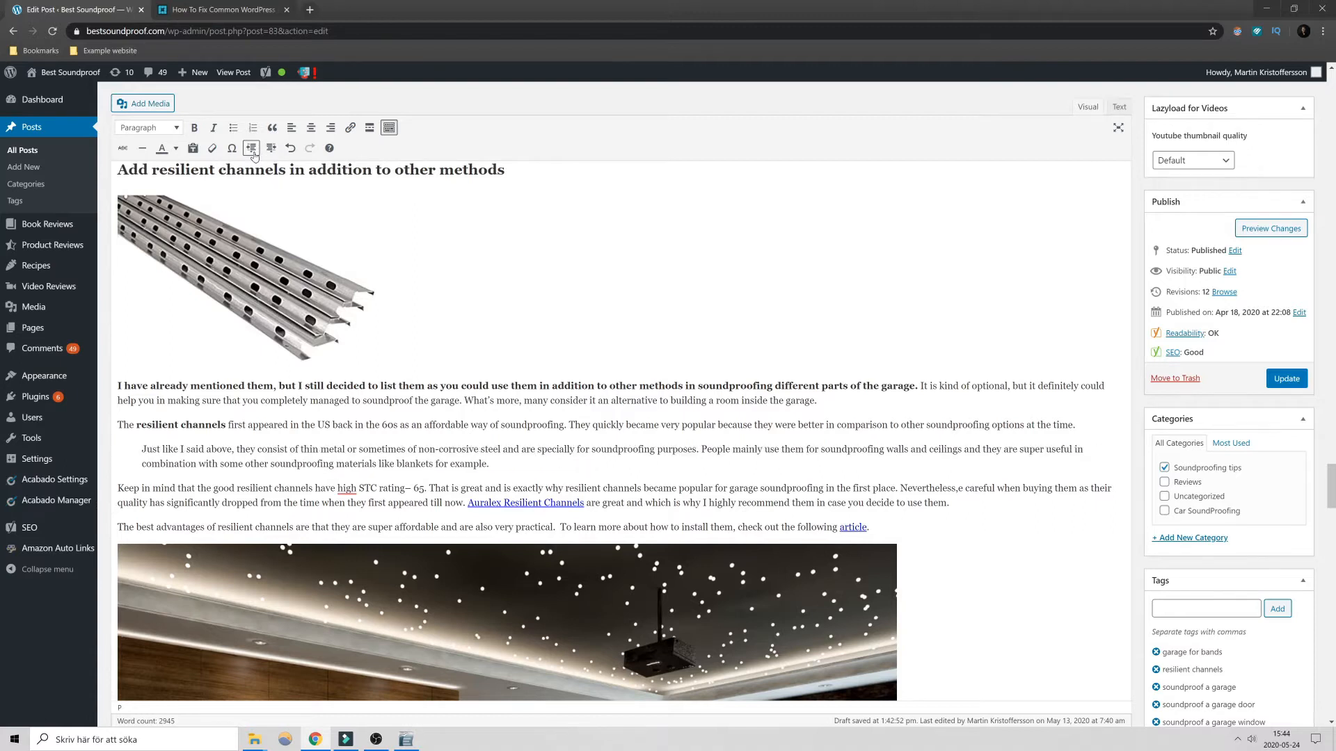
pyautogui.click(252, 149)
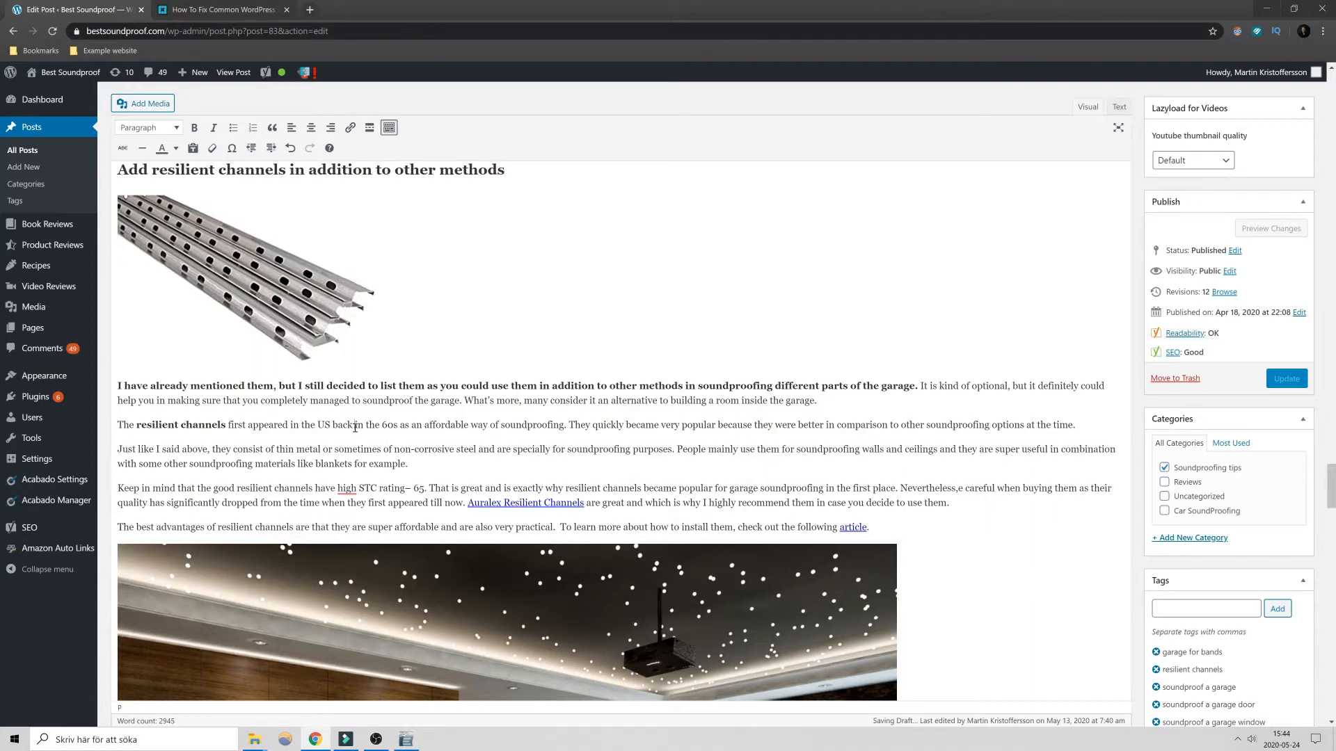
# - Delete the text from "in the 60s" through "the following article.", undo the deletion, redo it and undo it again
pyautogui.moveTo(355, 427); pyautogui.dragTo(870, 527)
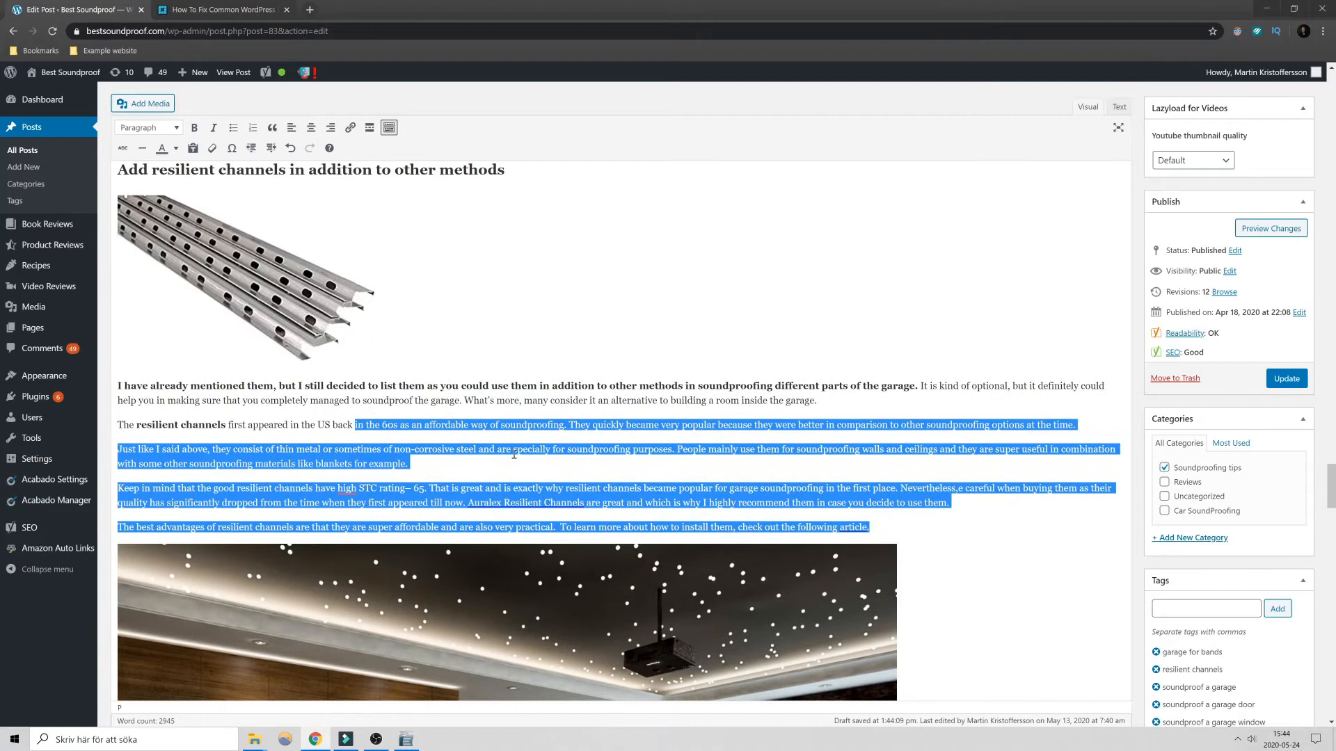
pyautogui.press('BackSpace')
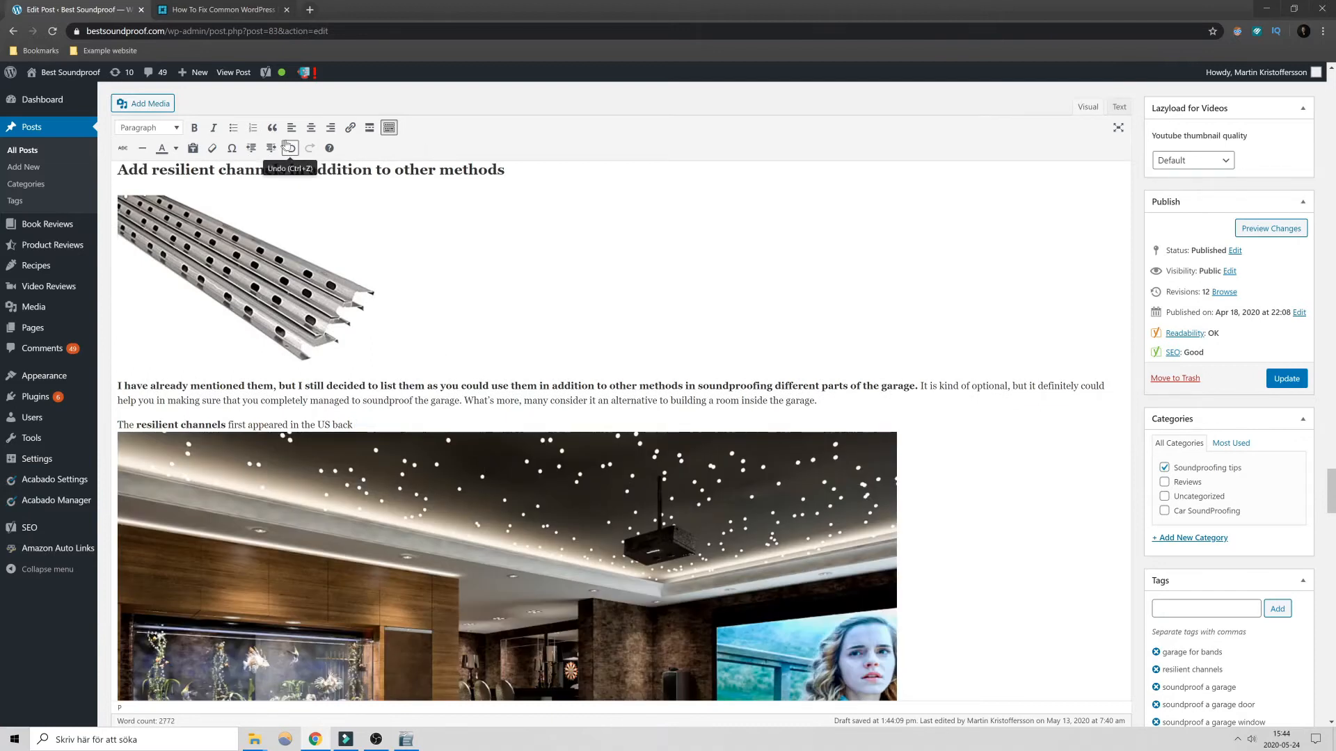
pyautogui.click(288, 147)
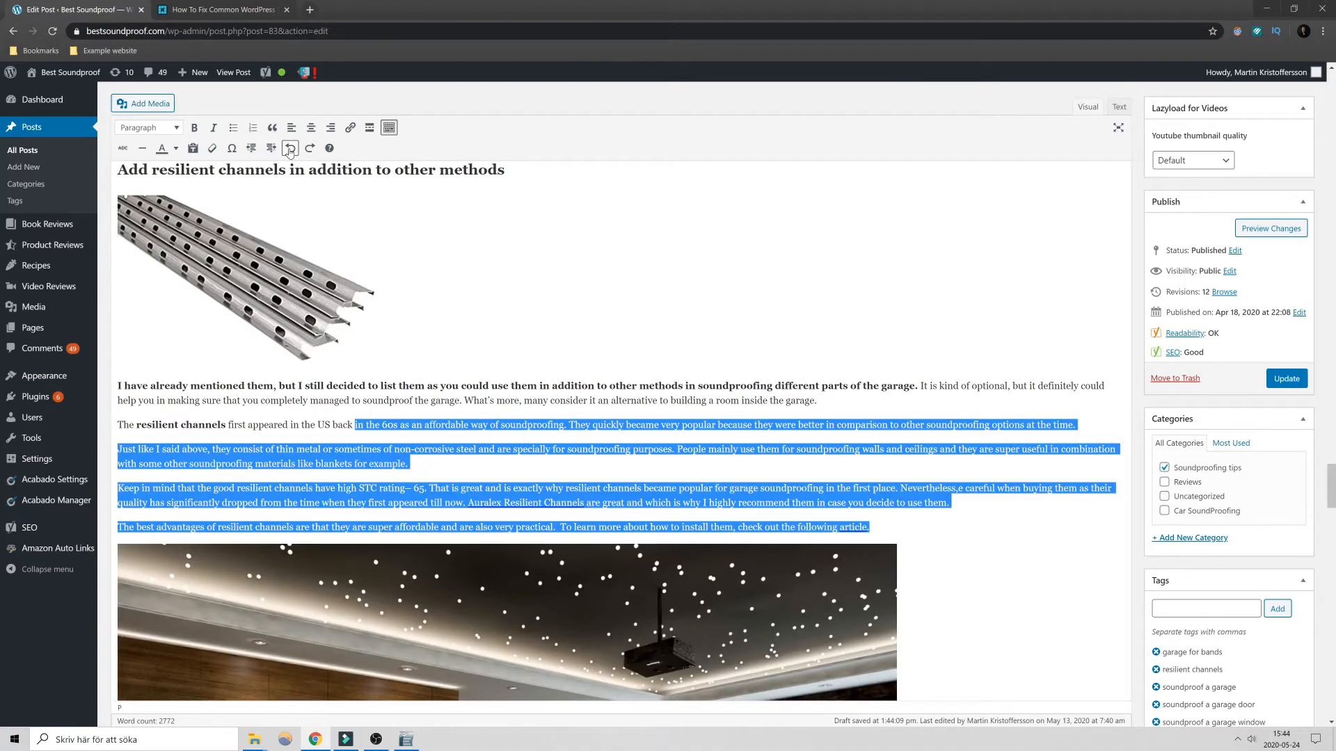
pyautogui.click(386, 458)
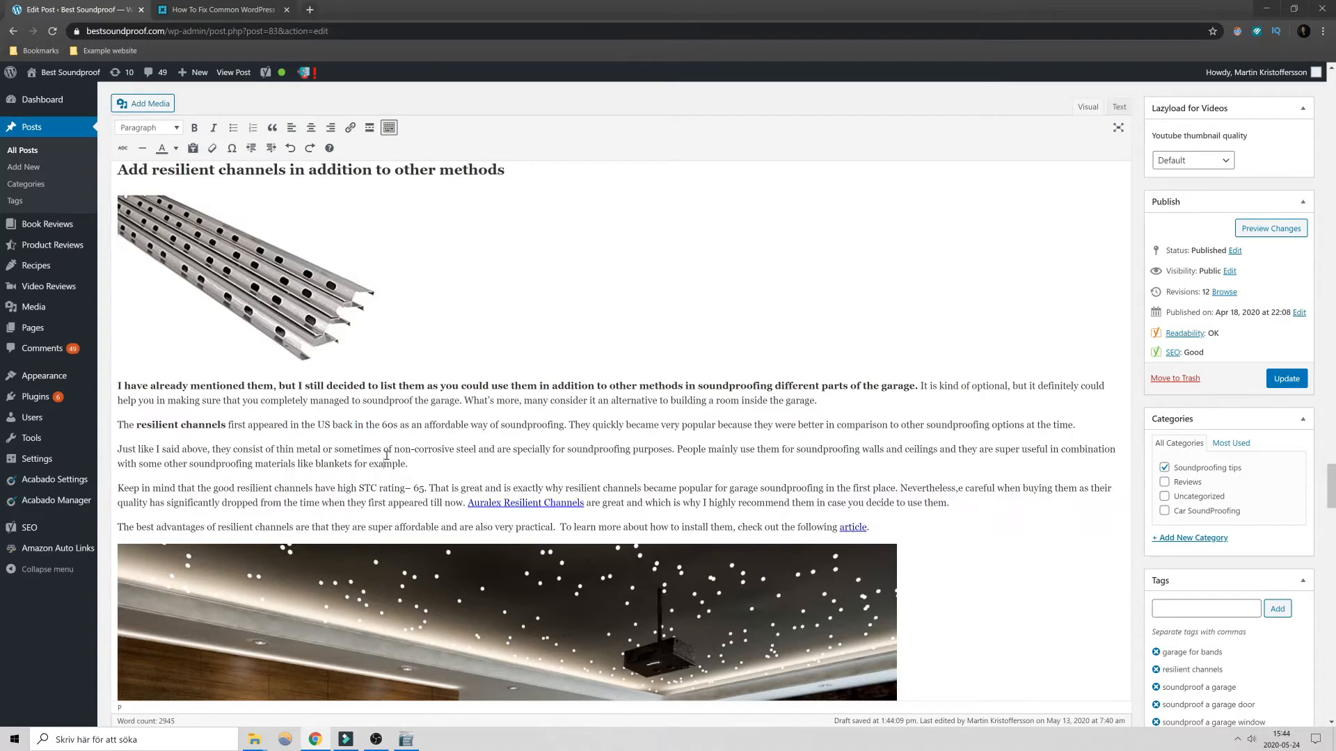
pyautogui.click(309, 148)
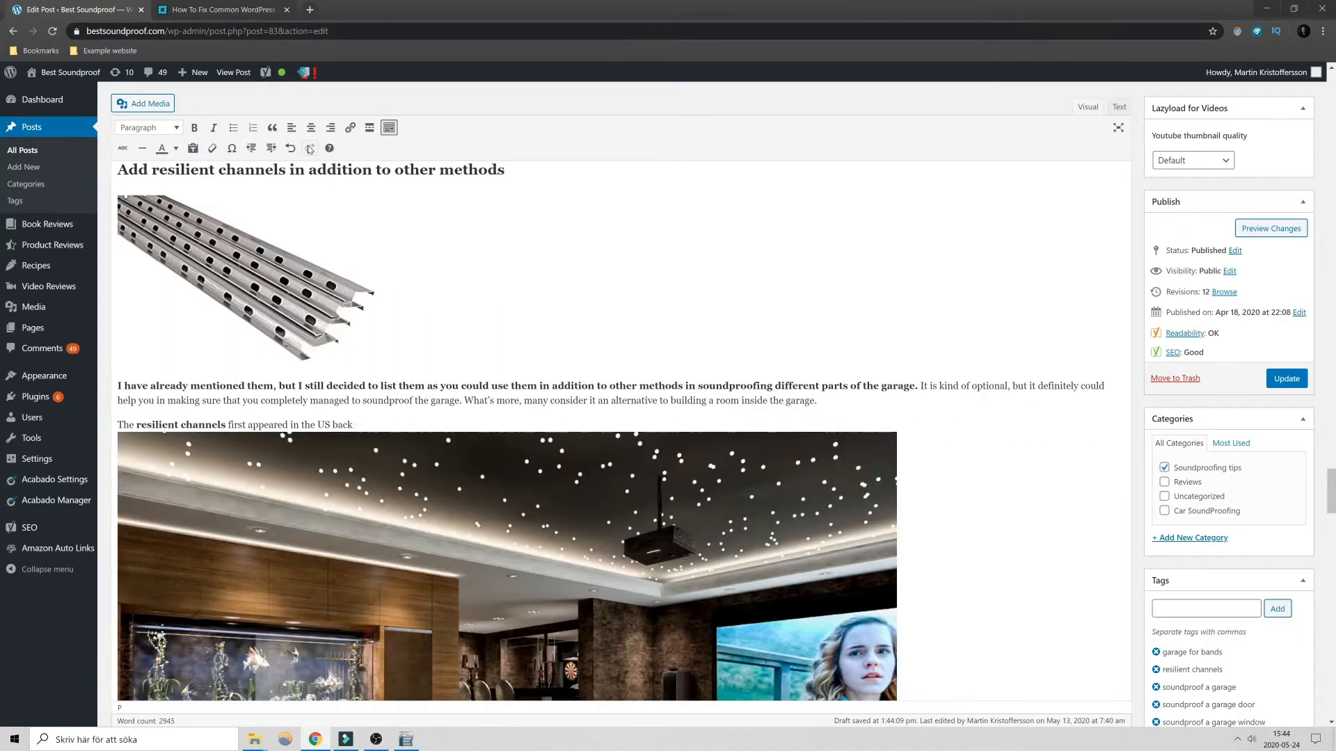
pyautogui.click(290, 149)
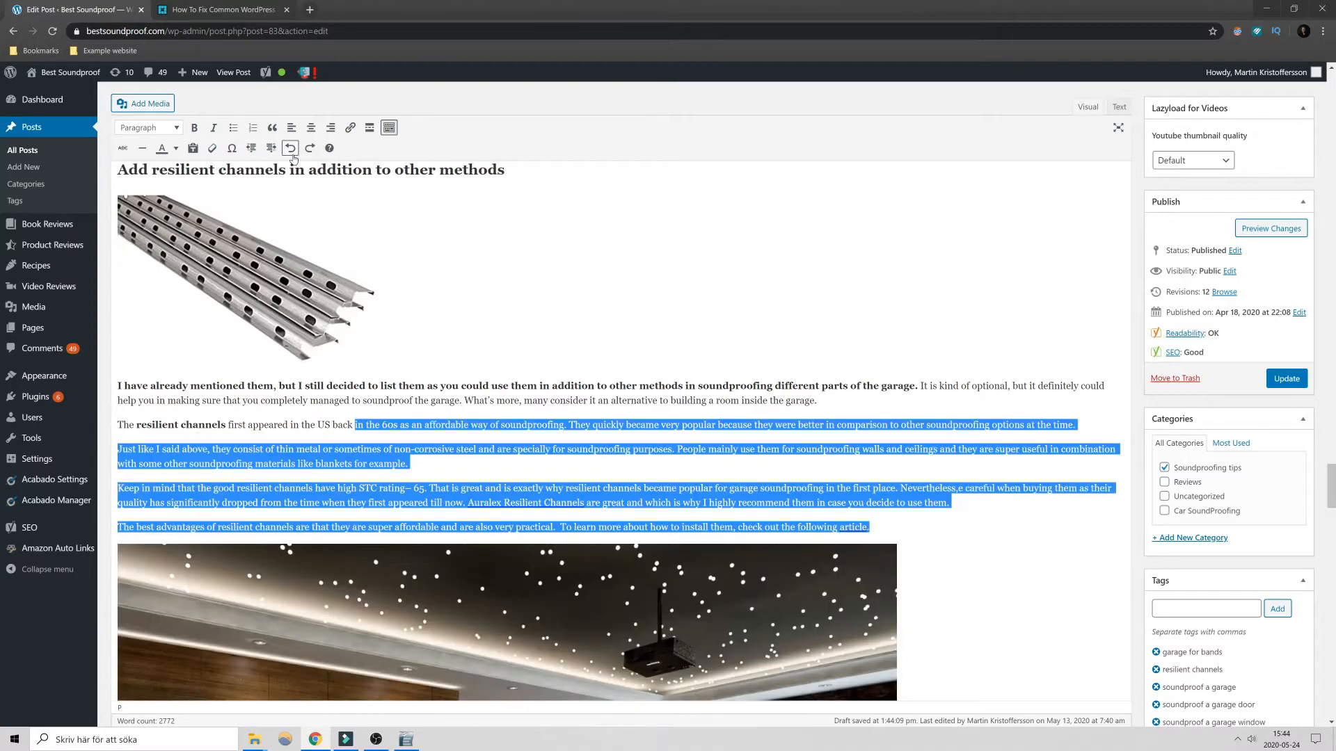
# - Open the editor's keyboard shortcuts list and look through the default and additional shortcuts
pyautogui.click(329, 147)
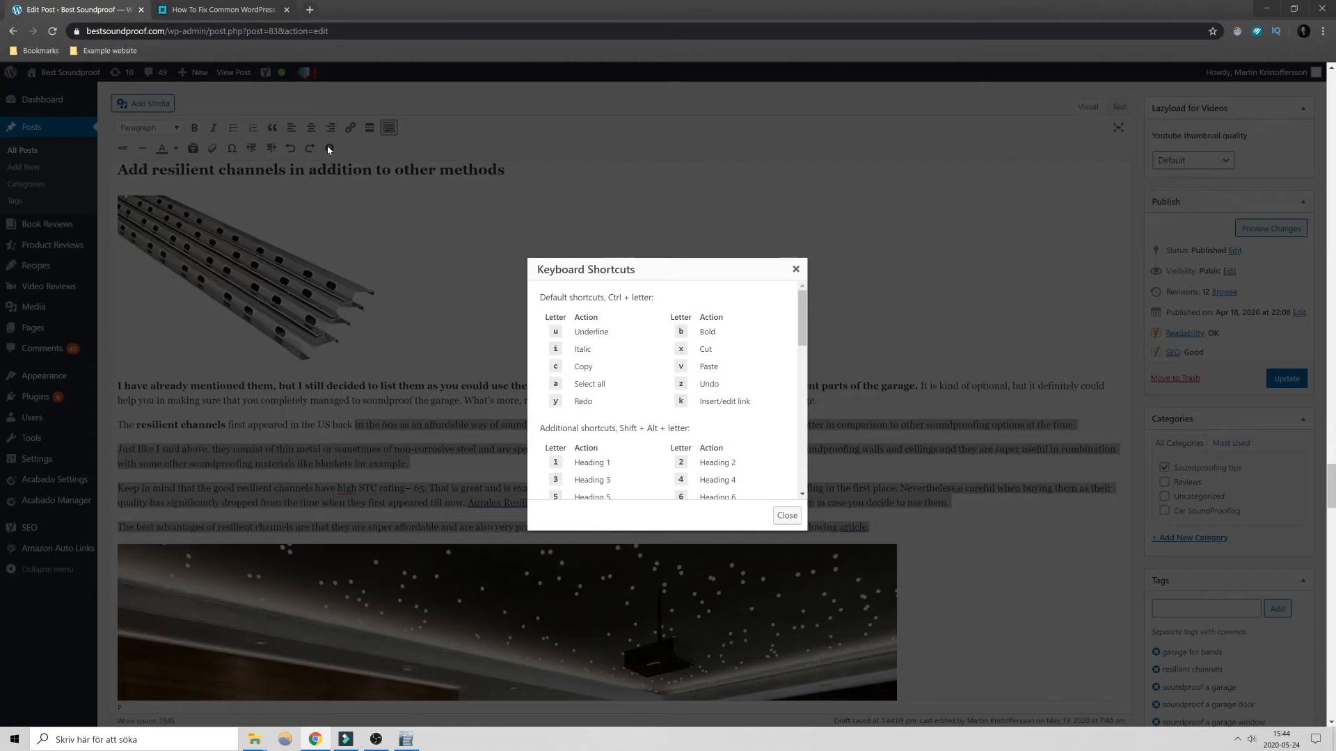
pyautogui.scroll(-6, 658, 395)
pyautogui.scroll(3, 672, 404)
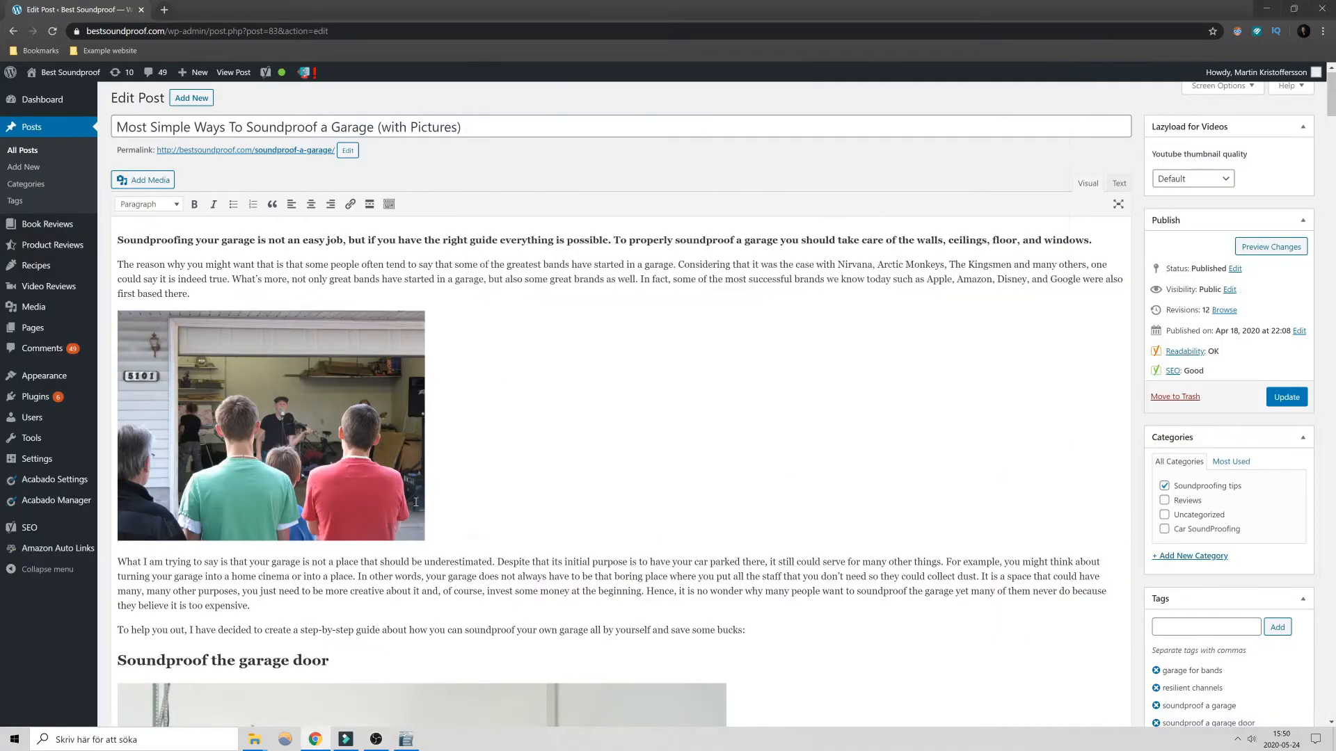
# - Resize the garage band image below the introduction by its corners, enlarging it and then shrinking it to about 656 × 492 pixels
pyautogui.click(371, 456)
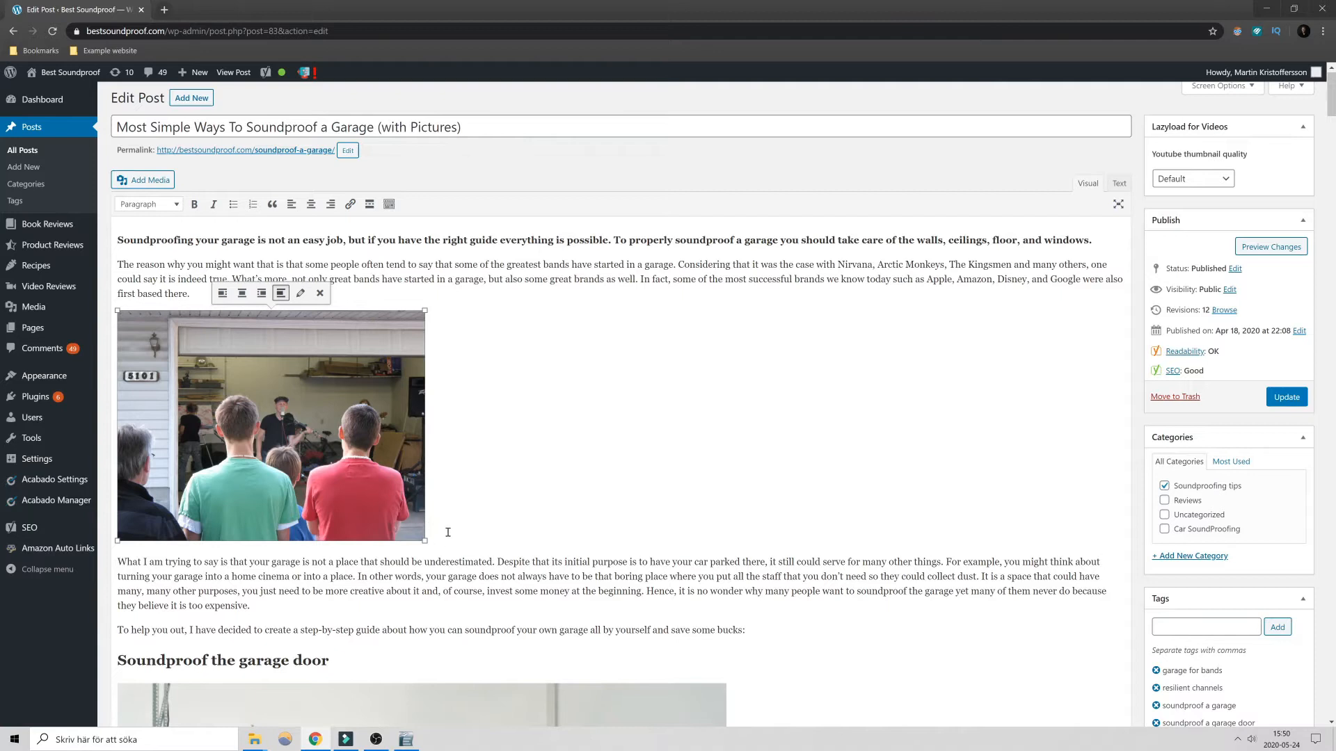
pyautogui.moveTo(424, 540); pyautogui.dragTo(994, 575)
pyautogui.scroll(-1, 993, 576)
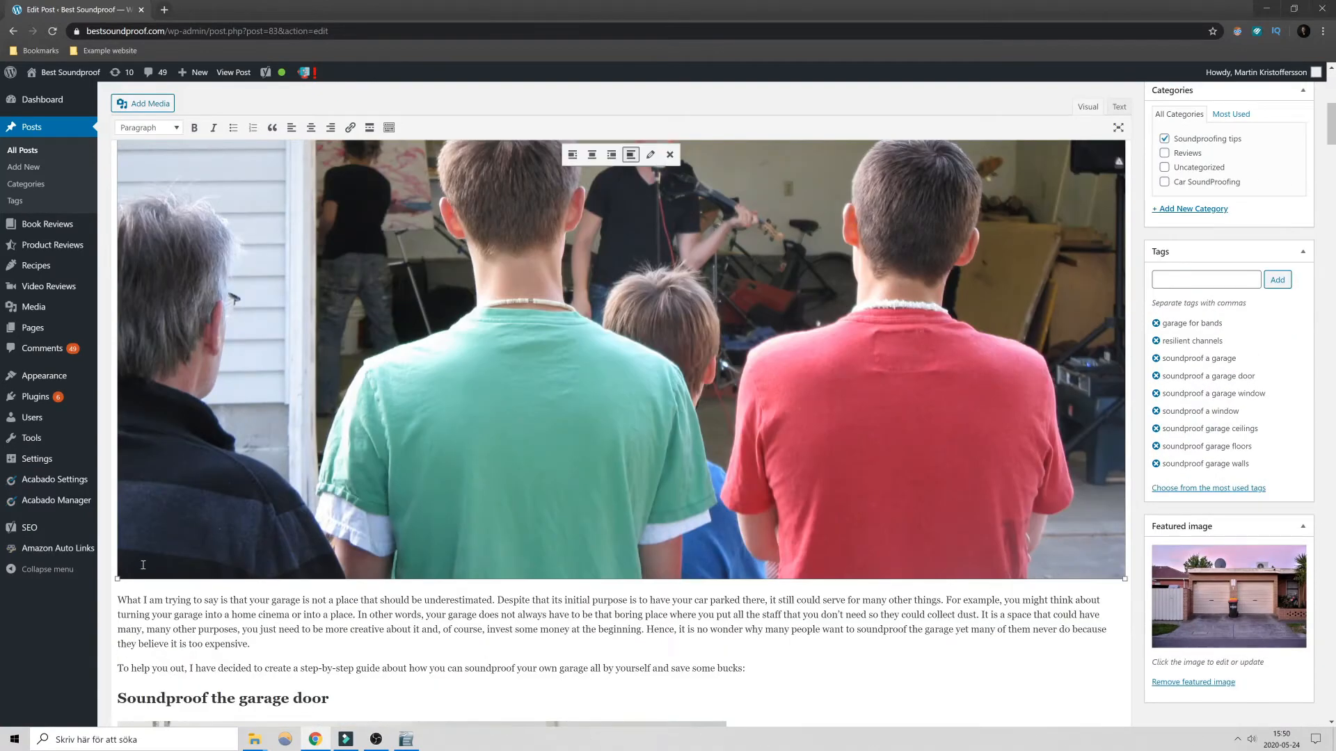
pyautogui.moveTo(117, 579); pyautogui.dragTo(490, 260)
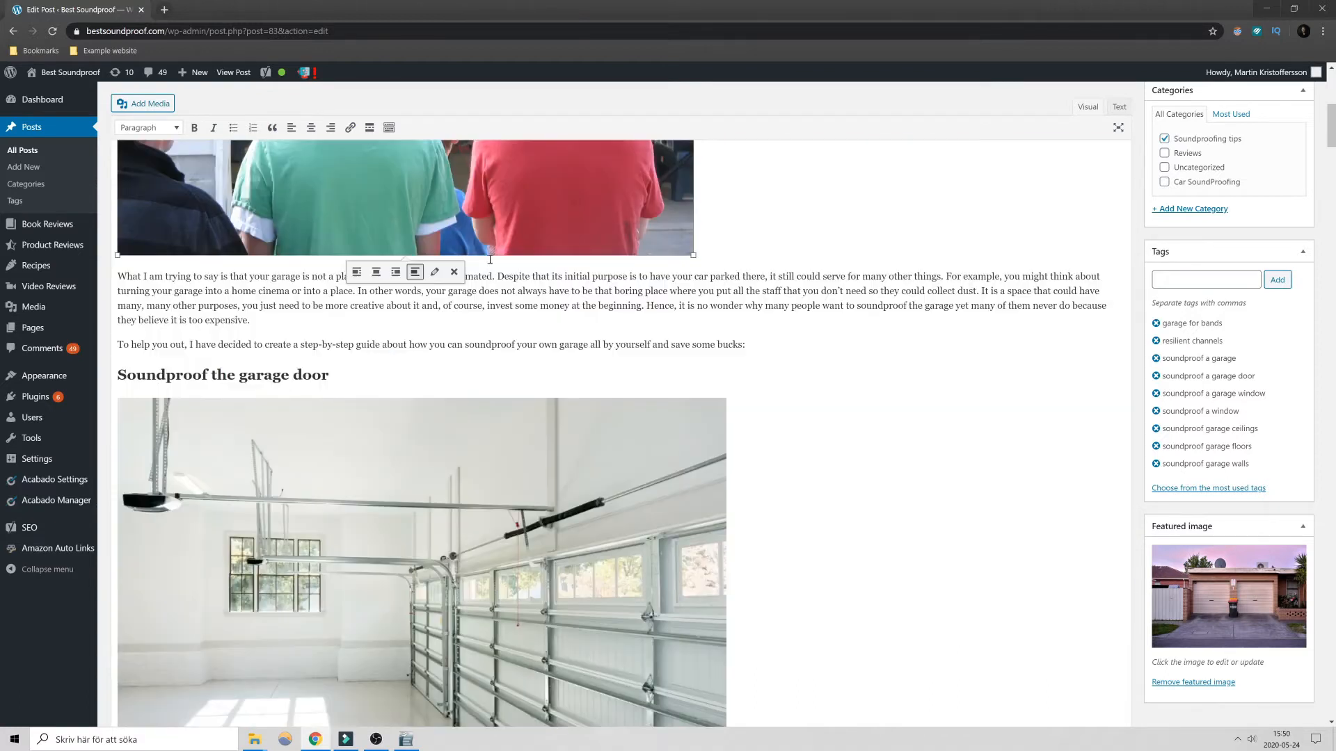
pyautogui.scroll(6, 641, 248)
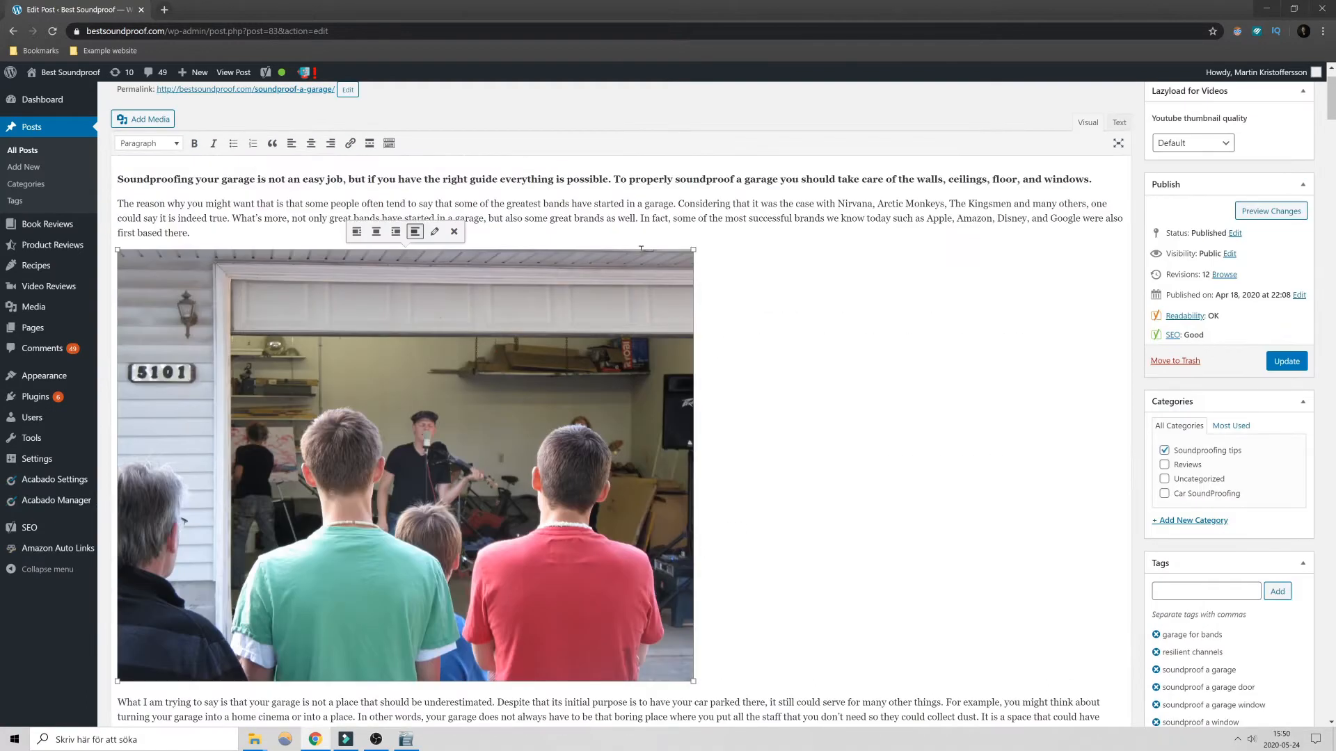
pyautogui.moveTo(693, 249); pyautogui.dragTo(517, 306)
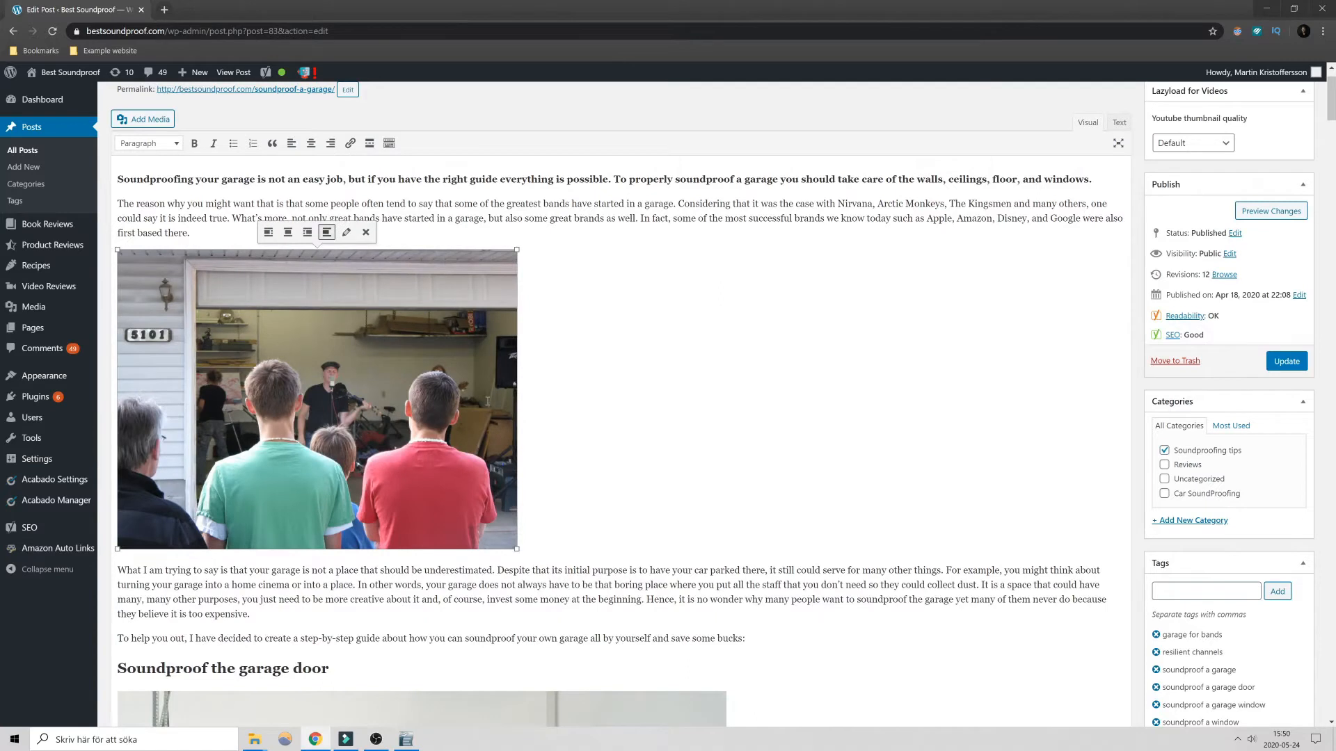
# - Open the garage band image's details, examine its link options and alternative text, and update the image with its settings as they are
pyautogui.scroll(1, 377, 277)
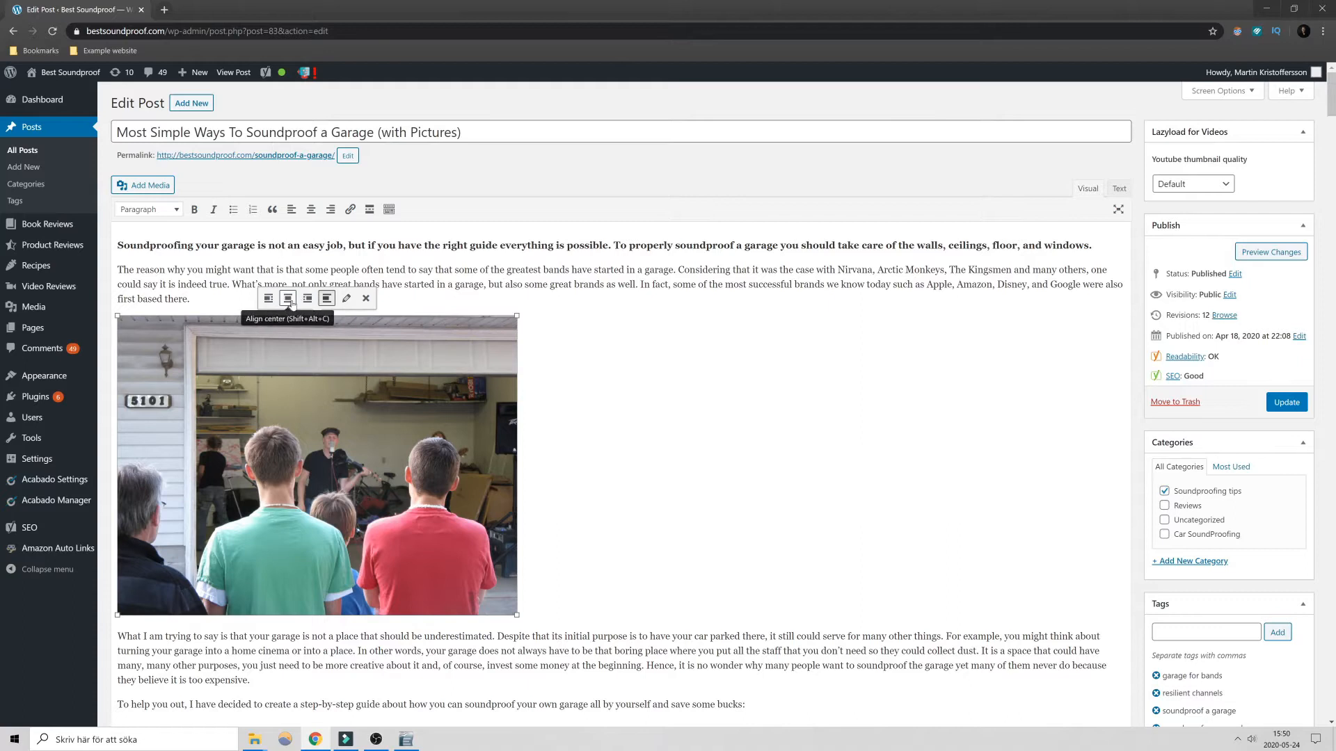
pyautogui.click(346, 299)
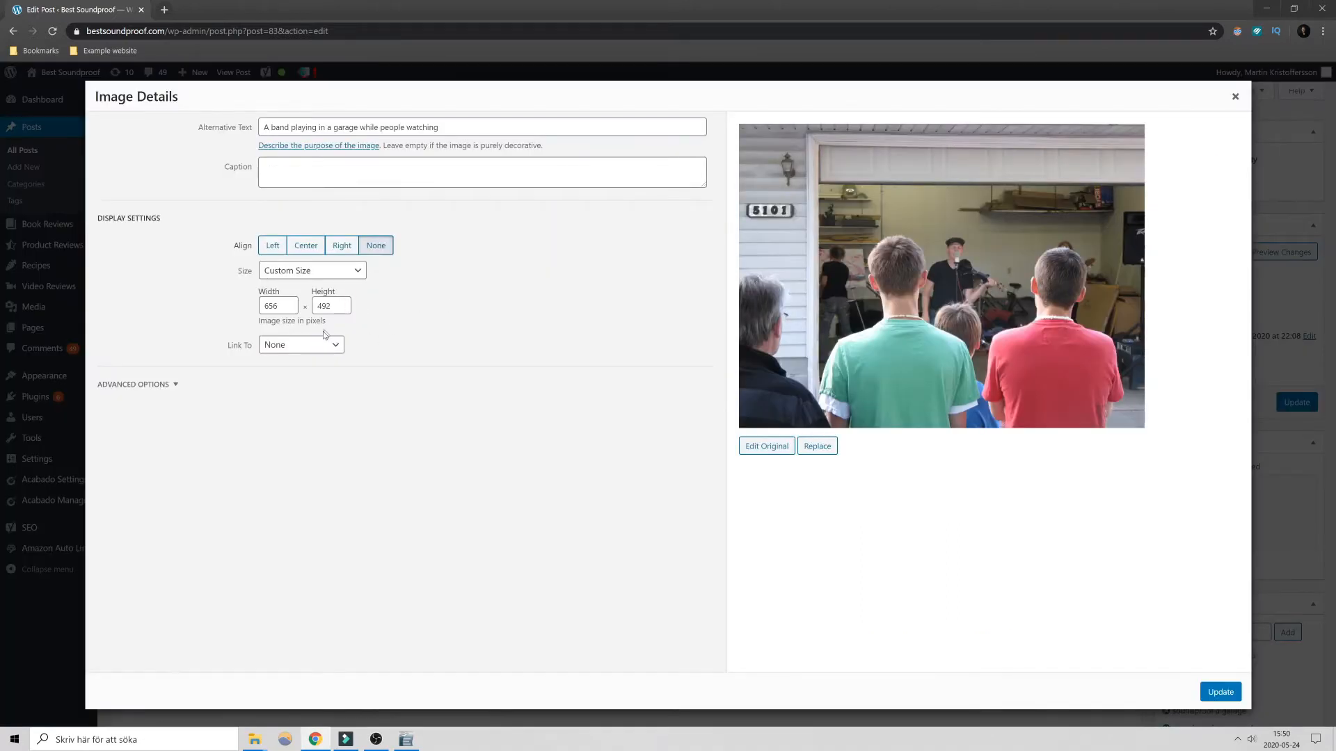
pyautogui.click(310, 347)
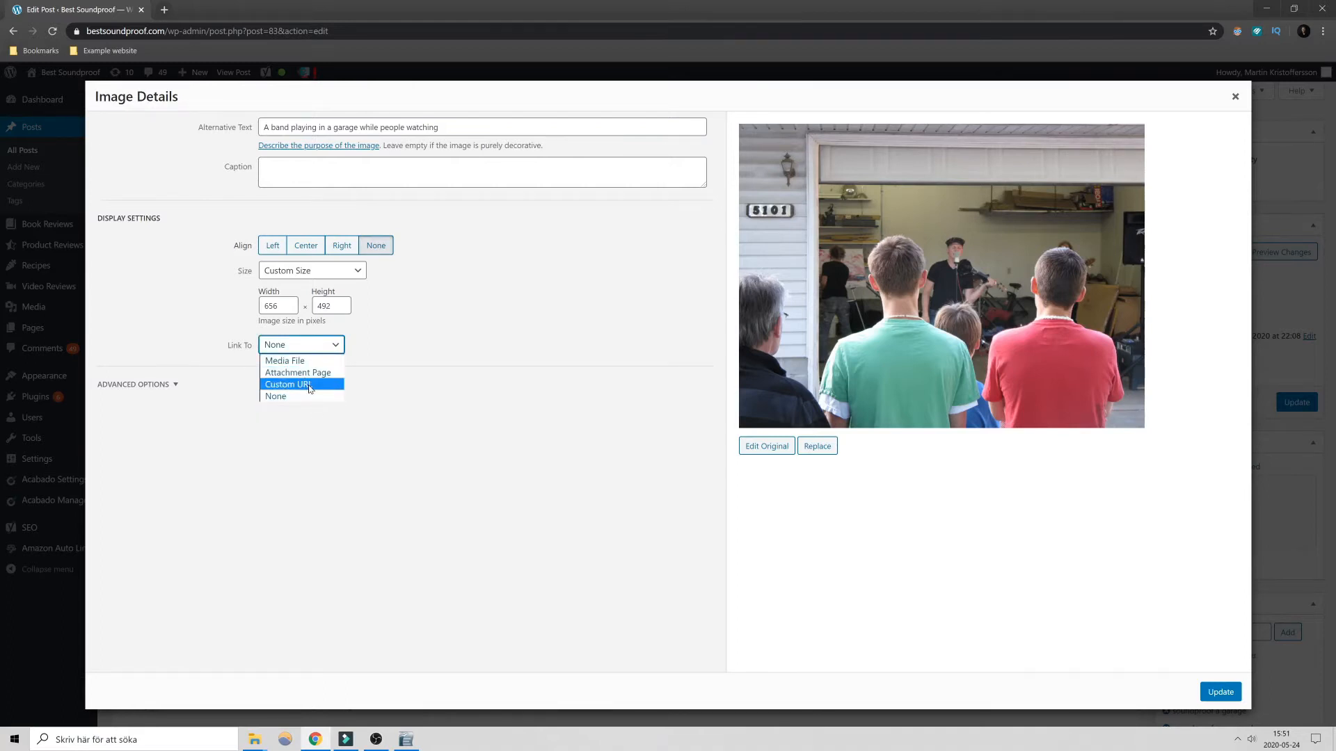
pyautogui.moveTo(452, 125); pyautogui.dragTo(265, 133)
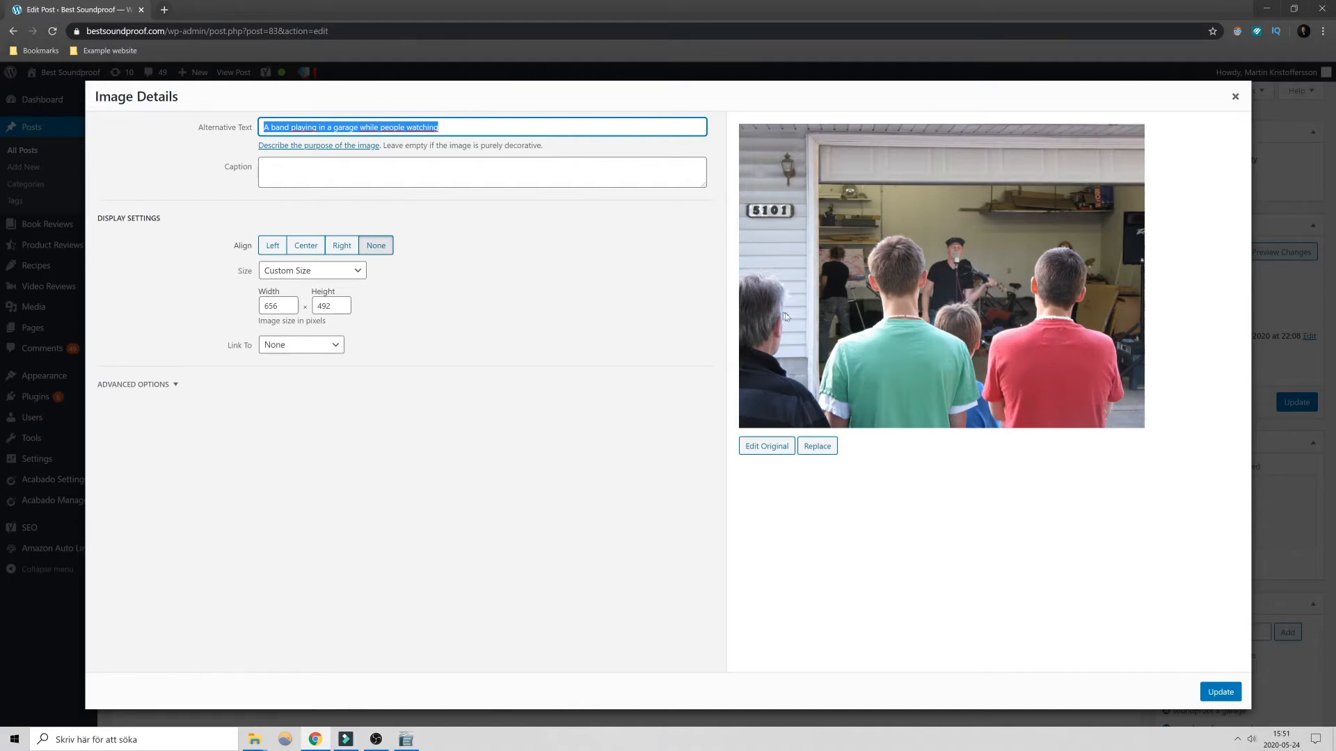
pyautogui.click(822, 339)
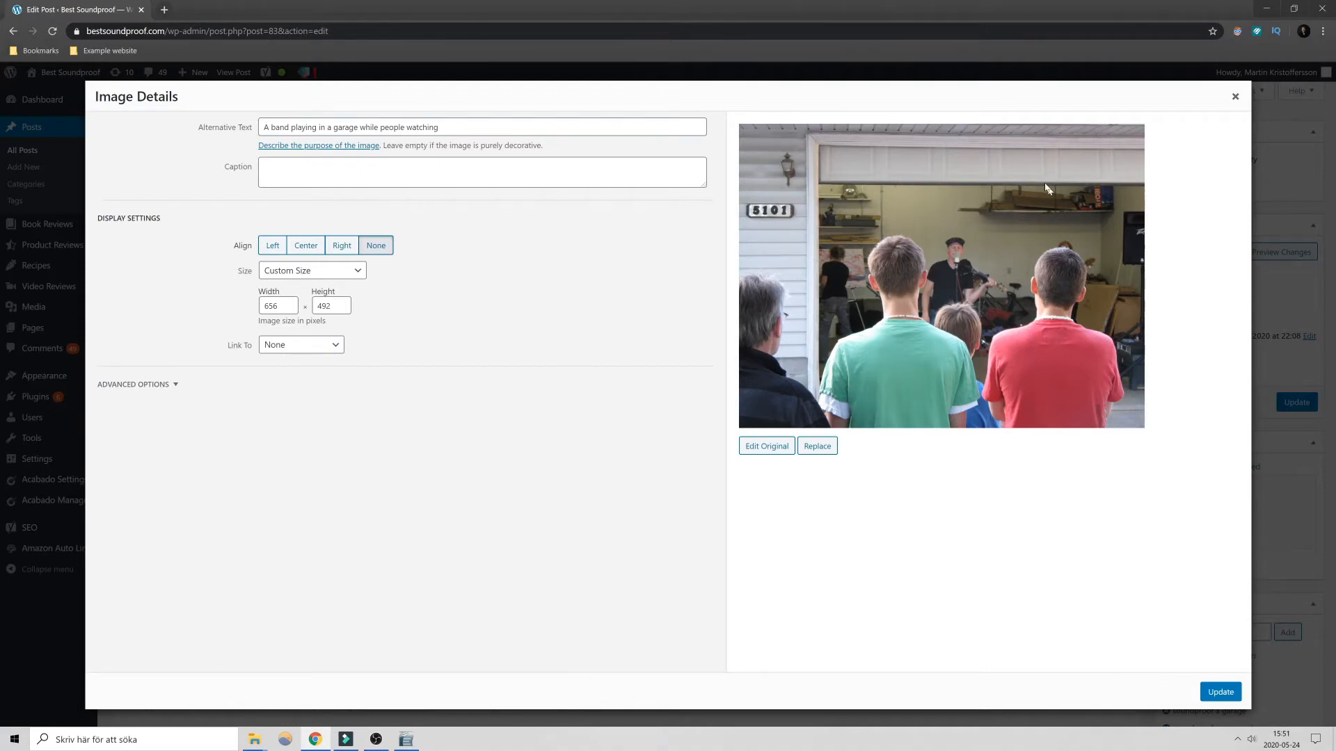
pyautogui.click(1221, 691)
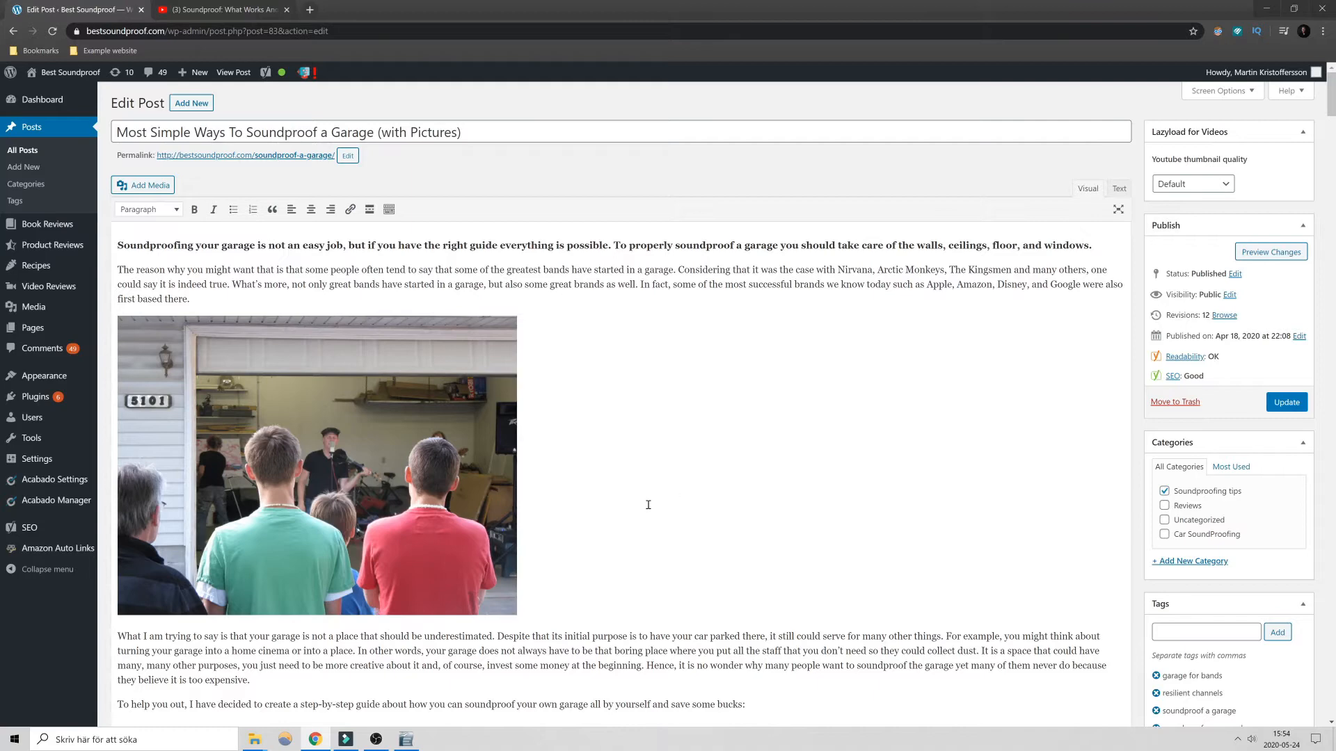
# - Add an empty line below "Check out the video below to see how it looks like:" in the "Double the Drywall" section
pyautogui.scroll(-2, 644, 509)
pyautogui.scroll(2, 635, 494)
pyautogui.scroll(-12, 638, 489)
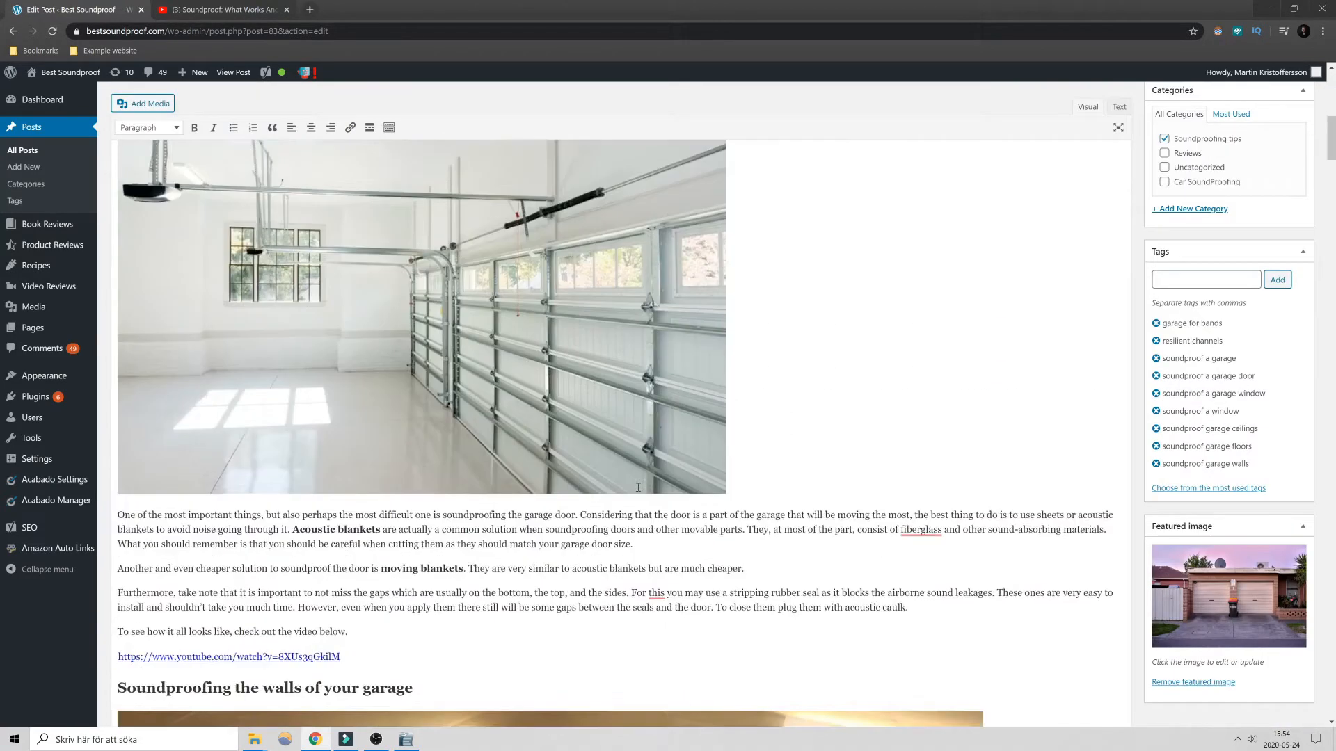
pyautogui.scroll(-12, 638, 487)
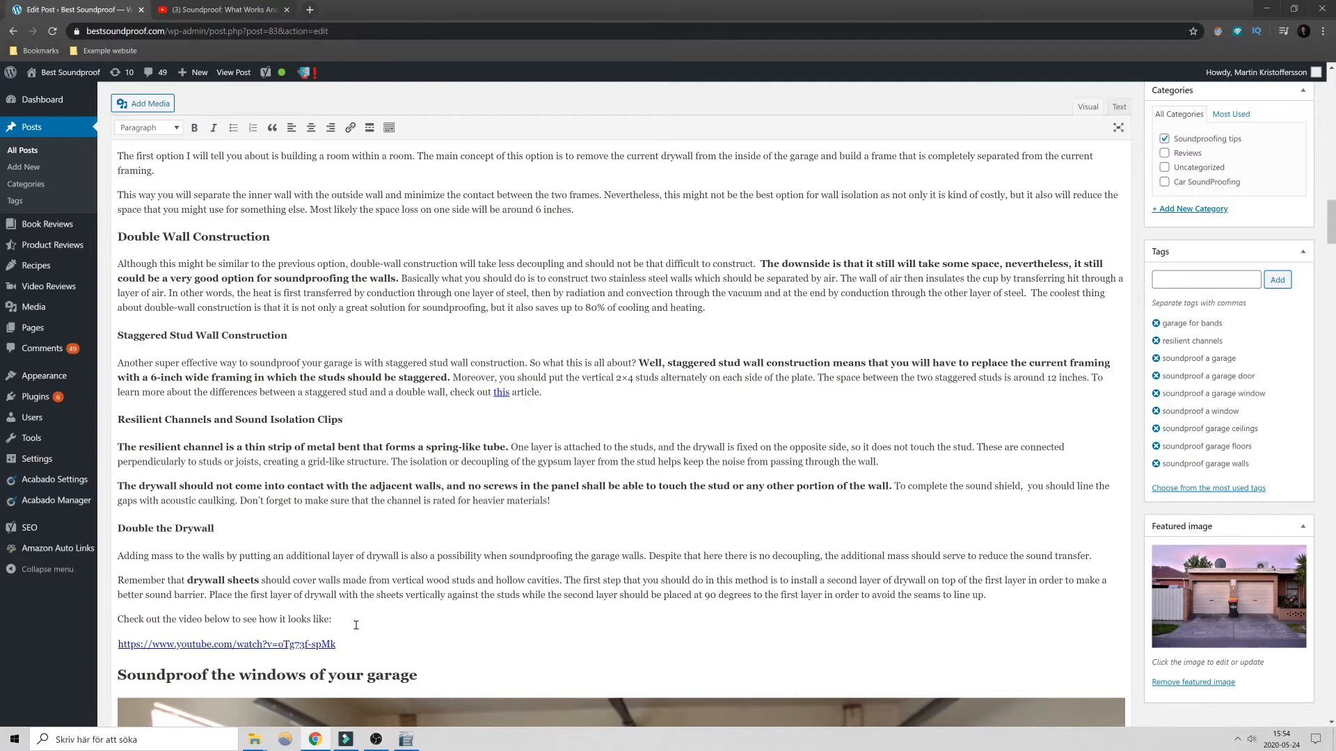
pyautogui.press('Return')
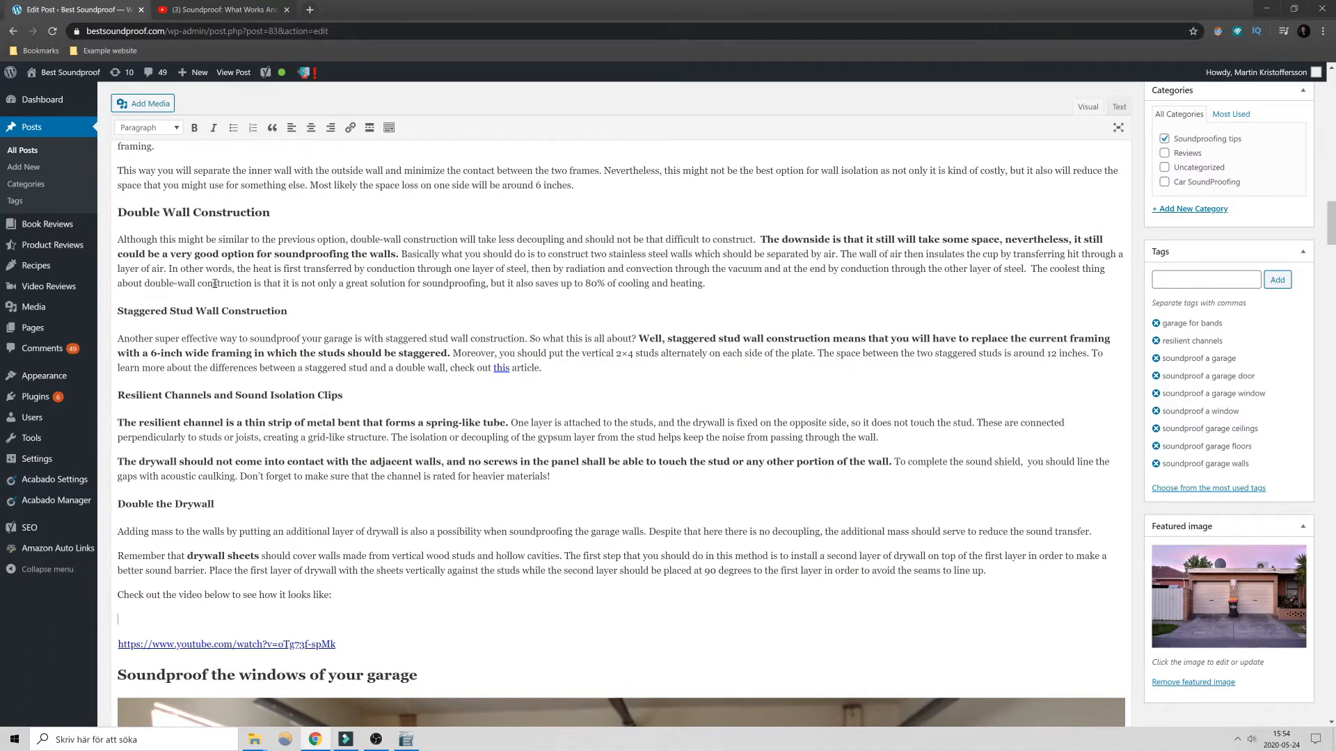
# - Switch to YouTube and copy the iframe embed code of the video "Soundproof: What Works And What Doesn't!"
pyautogui.click(216, 9)
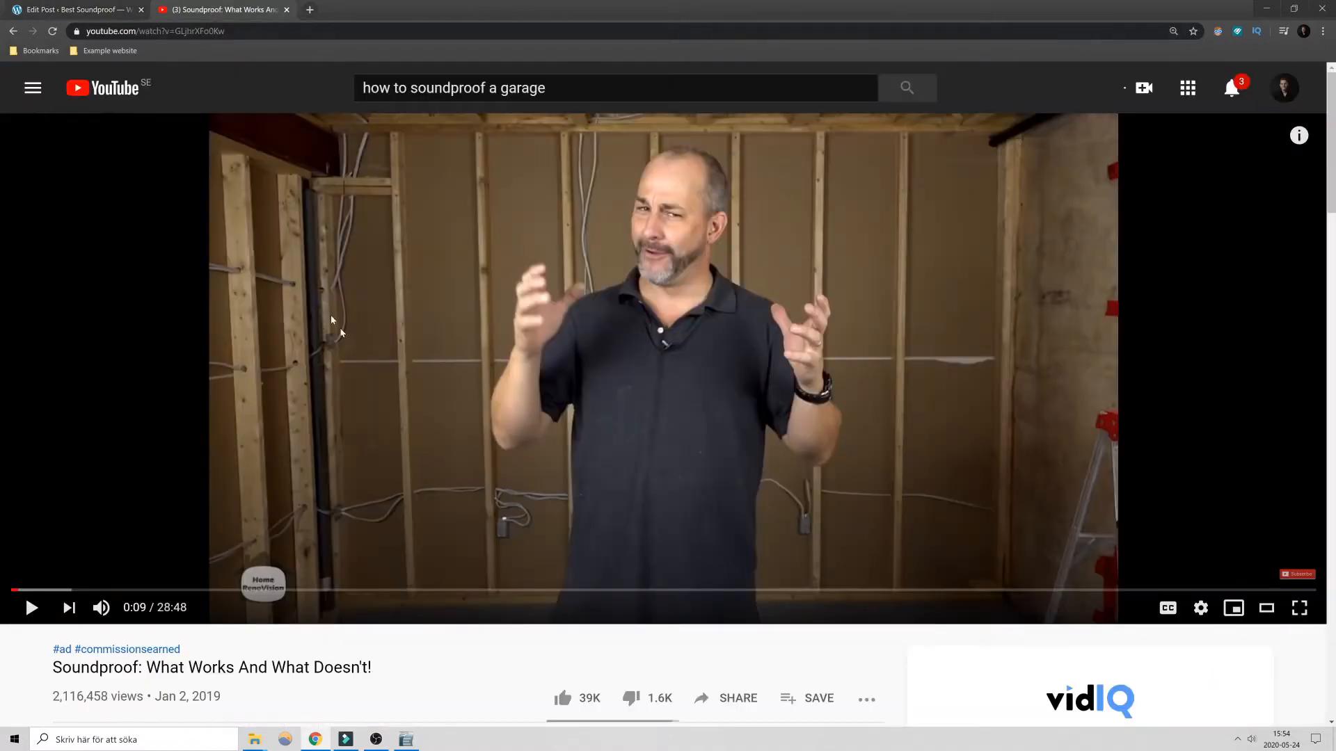
pyautogui.scroll(-2, 426, 384)
pyautogui.scroll(-1, 549, 334)
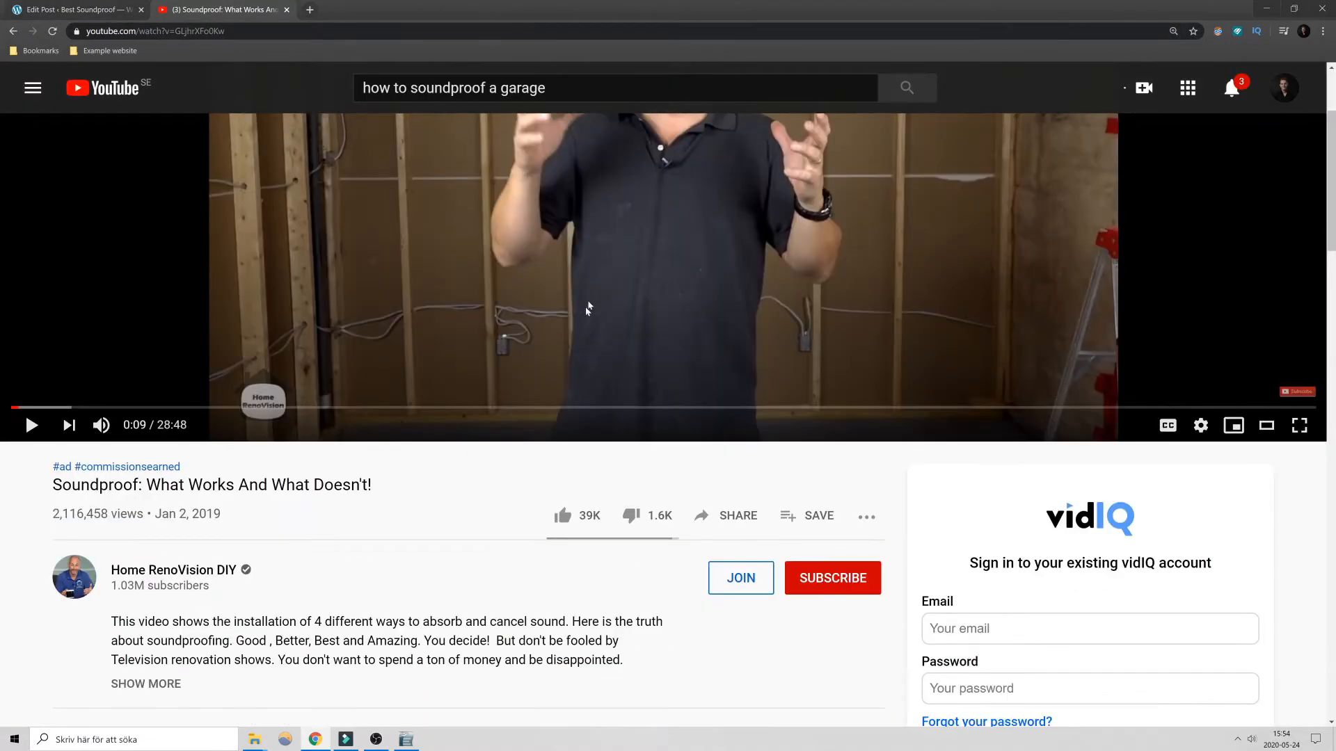
pyautogui.click(734, 520)
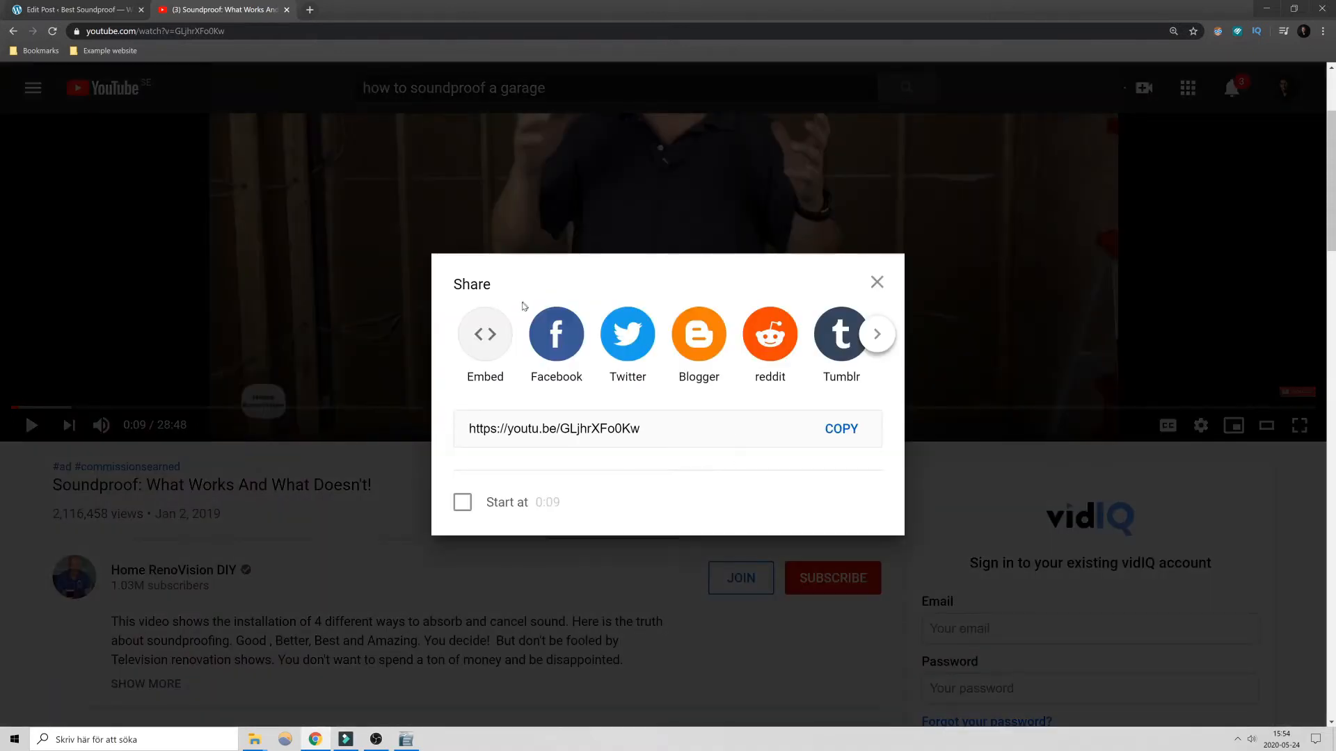
pyautogui.click(487, 335)
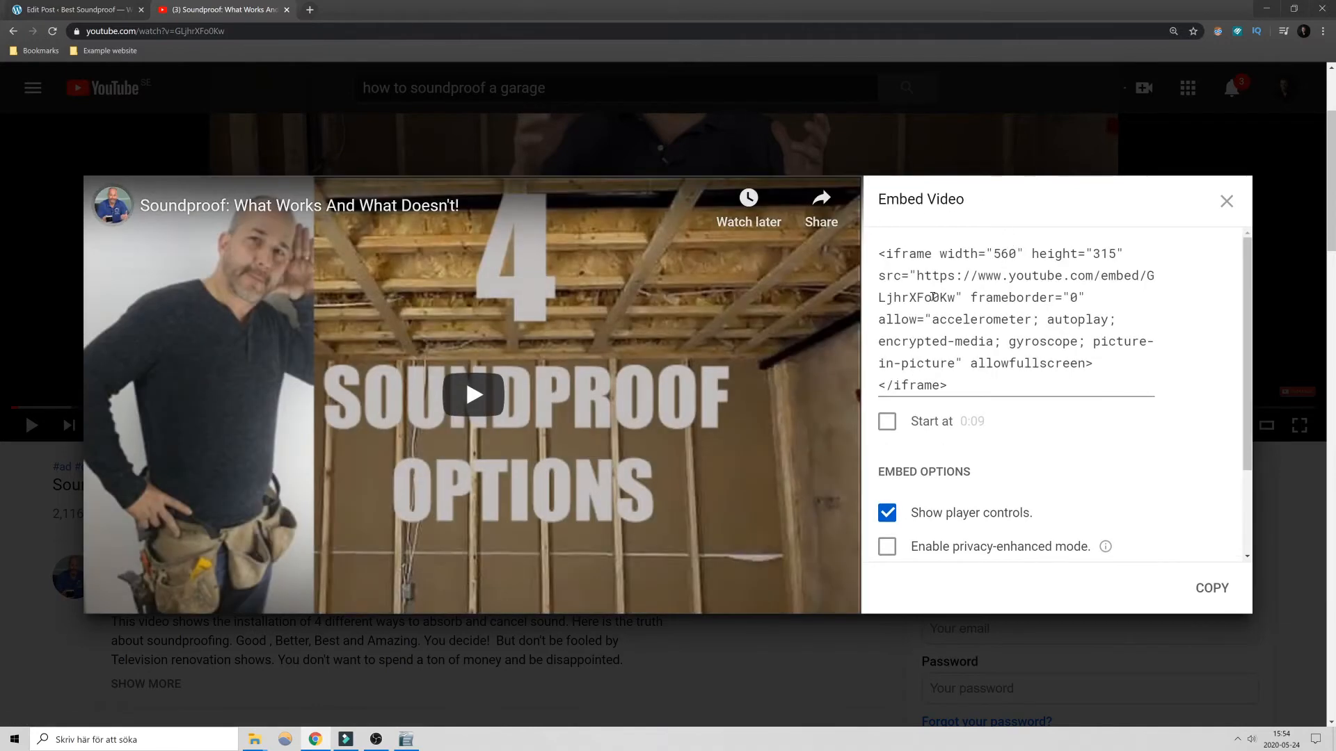
pyautogui.click(928, 298)
pyautogui.hotkey('ctrl', 'c')
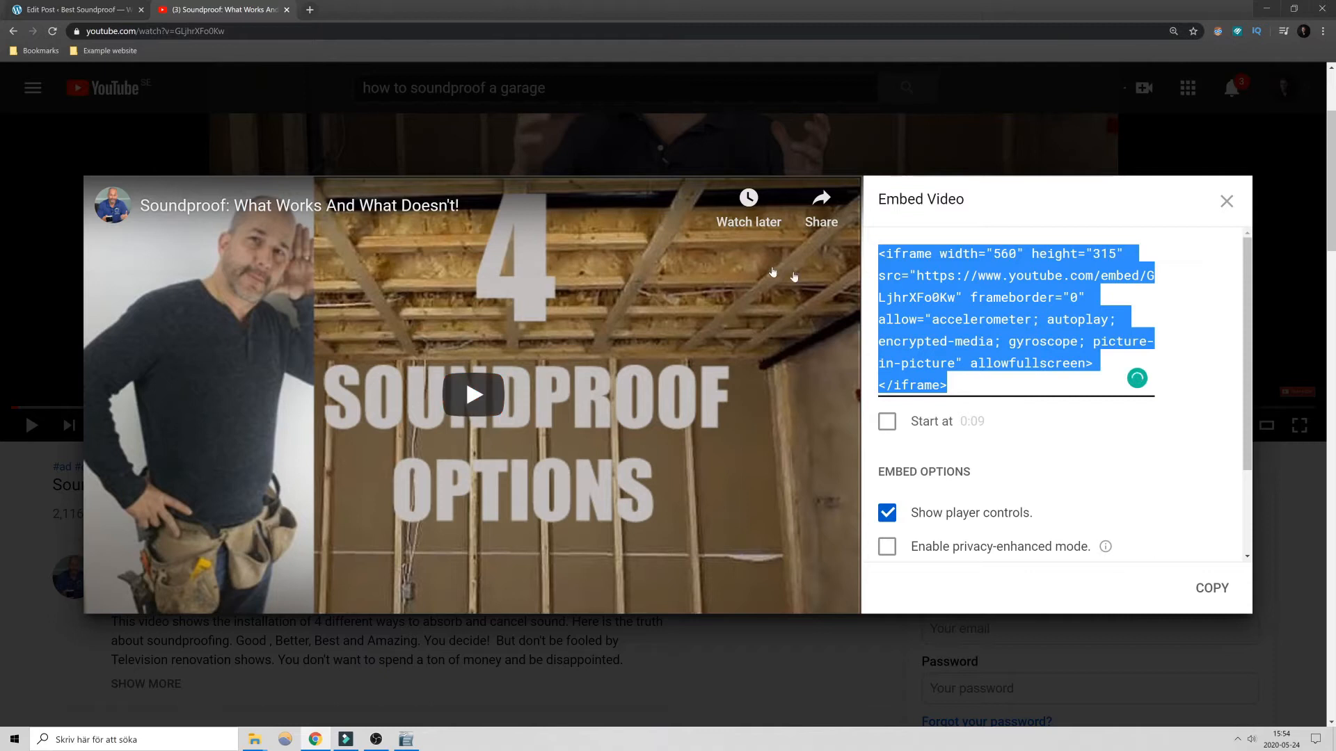
# - Return to the post, paste the video's embed code at the empty line in the HTML source, and show the visual editor again
pyautogui.hotkey('ctrl', 'shift', 'Tab')
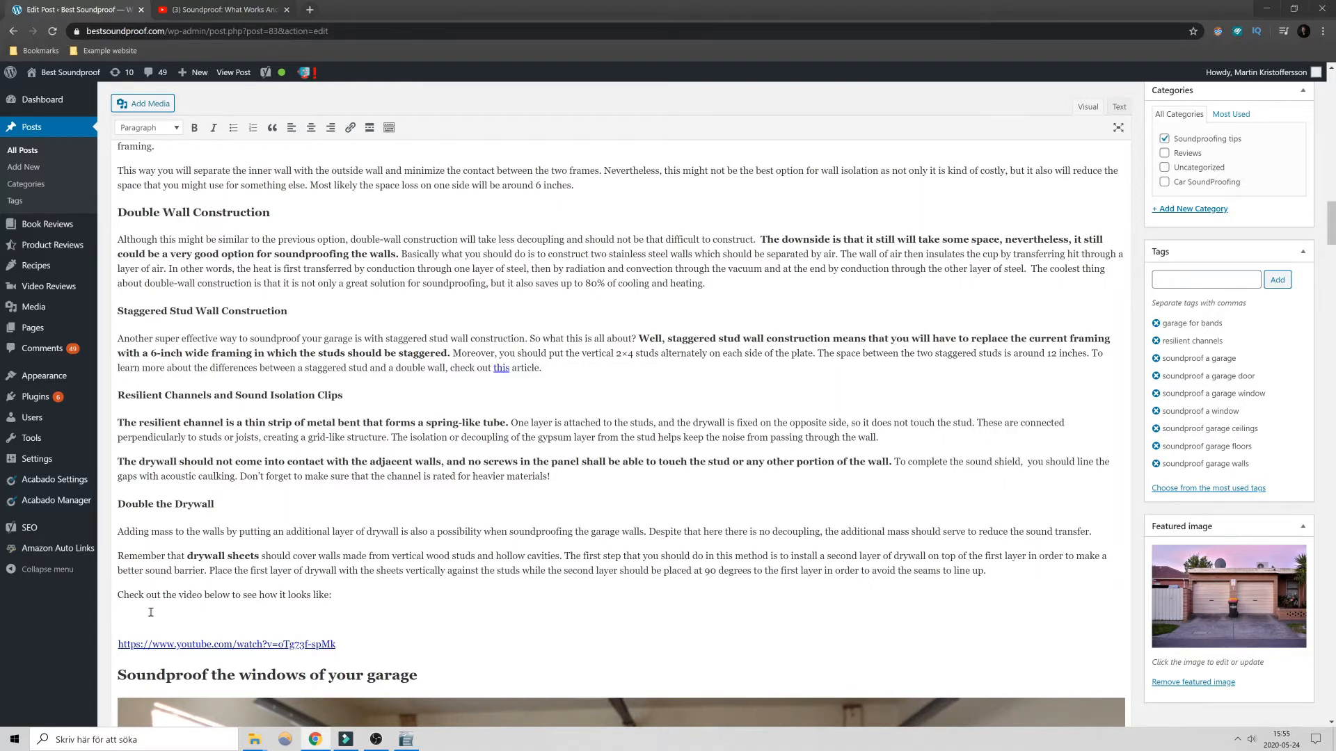
pyautogui.click(1119, 108)
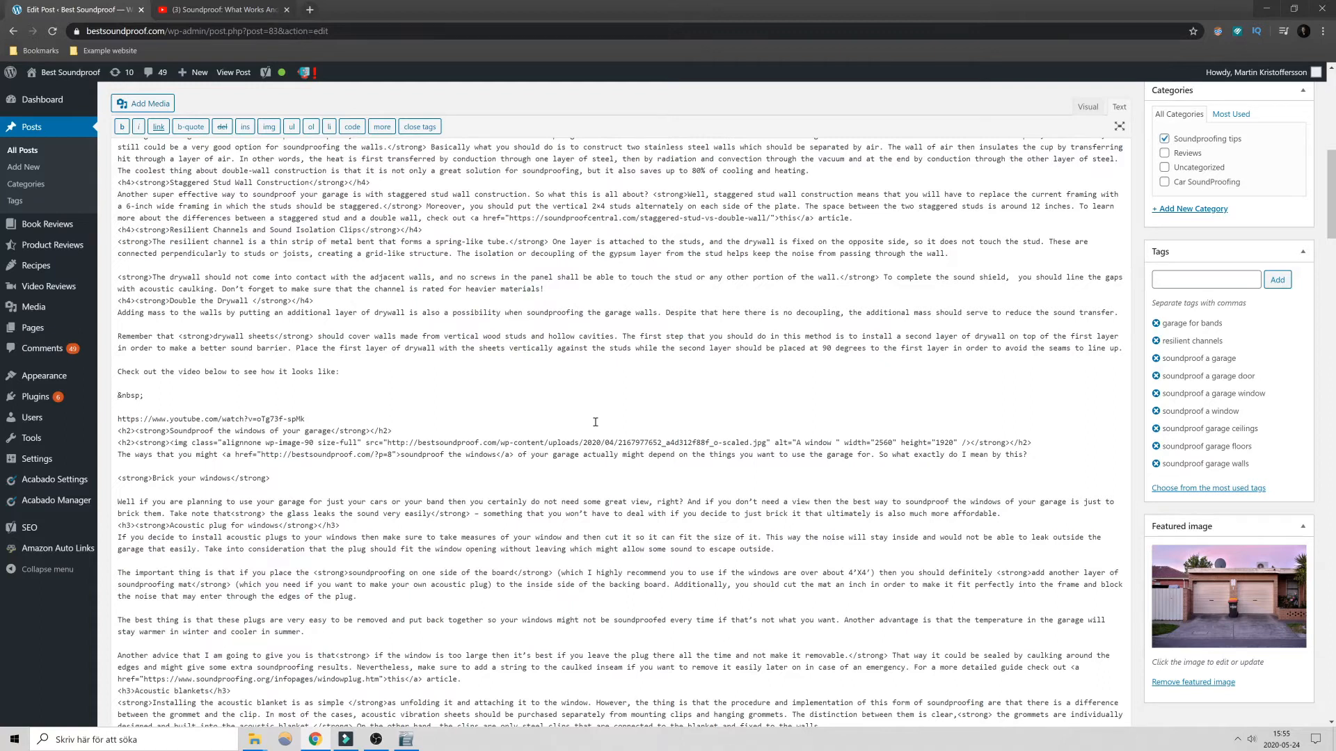
pyautogui.hotkey('ctrl', 'v')
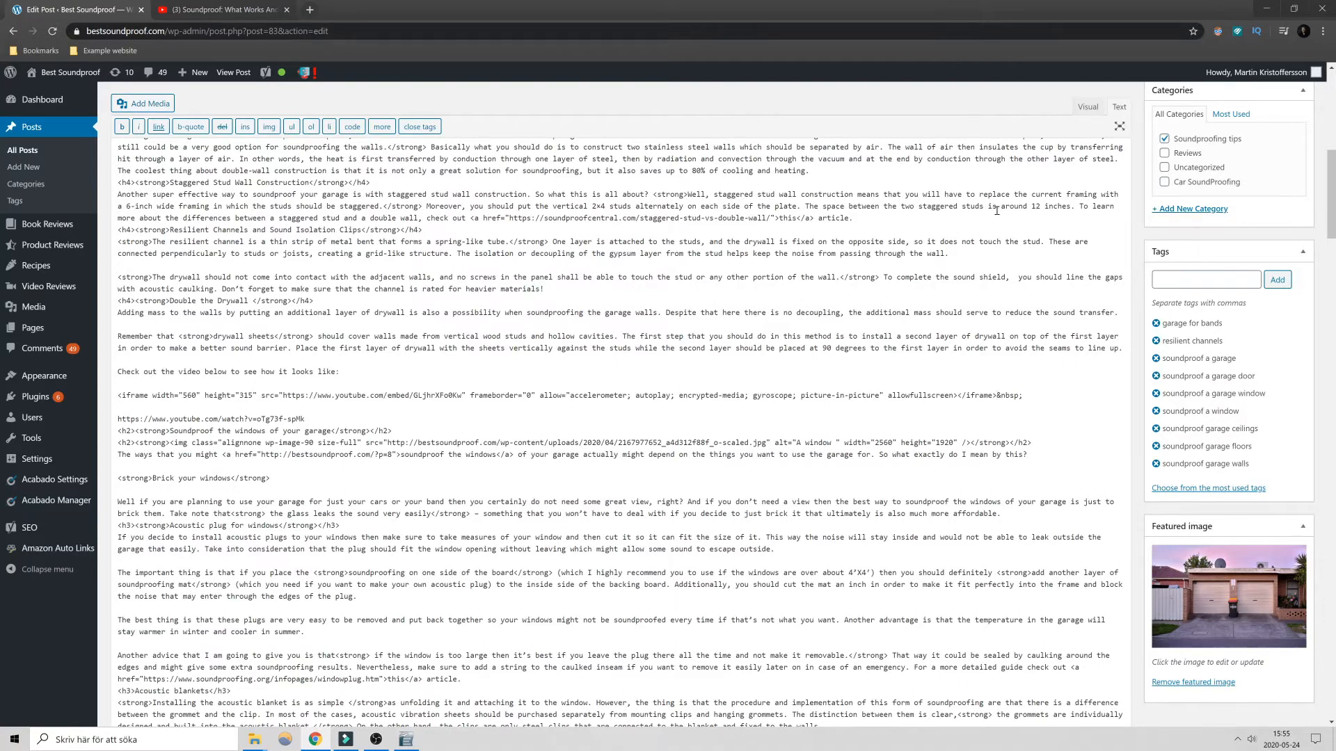
pyautogui.click(1087, 108)
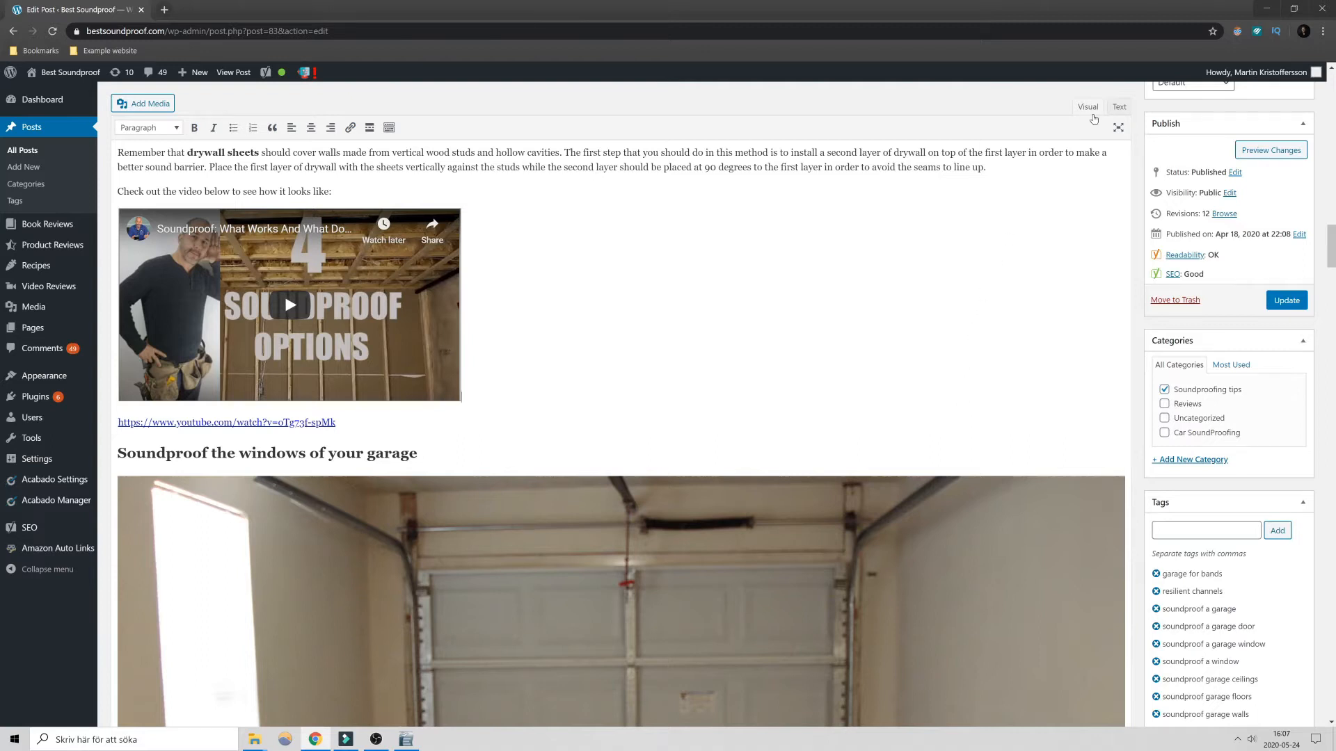
# - Try the distraction-free writing mode, view the post's HTML source, and return to the visual editor
pyautogui.click(1118, 128)
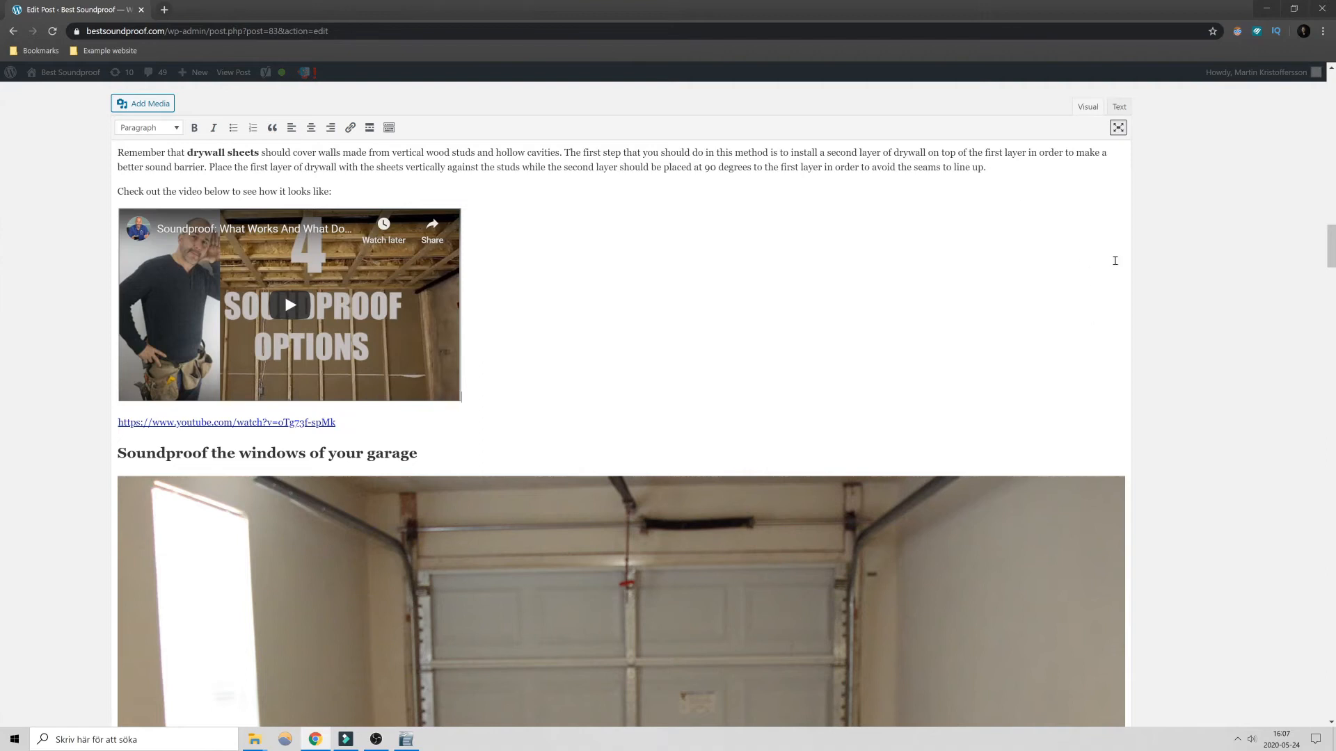
pyautogui.moveTo(1174, 336)
pyautogui.click(1119, 107)
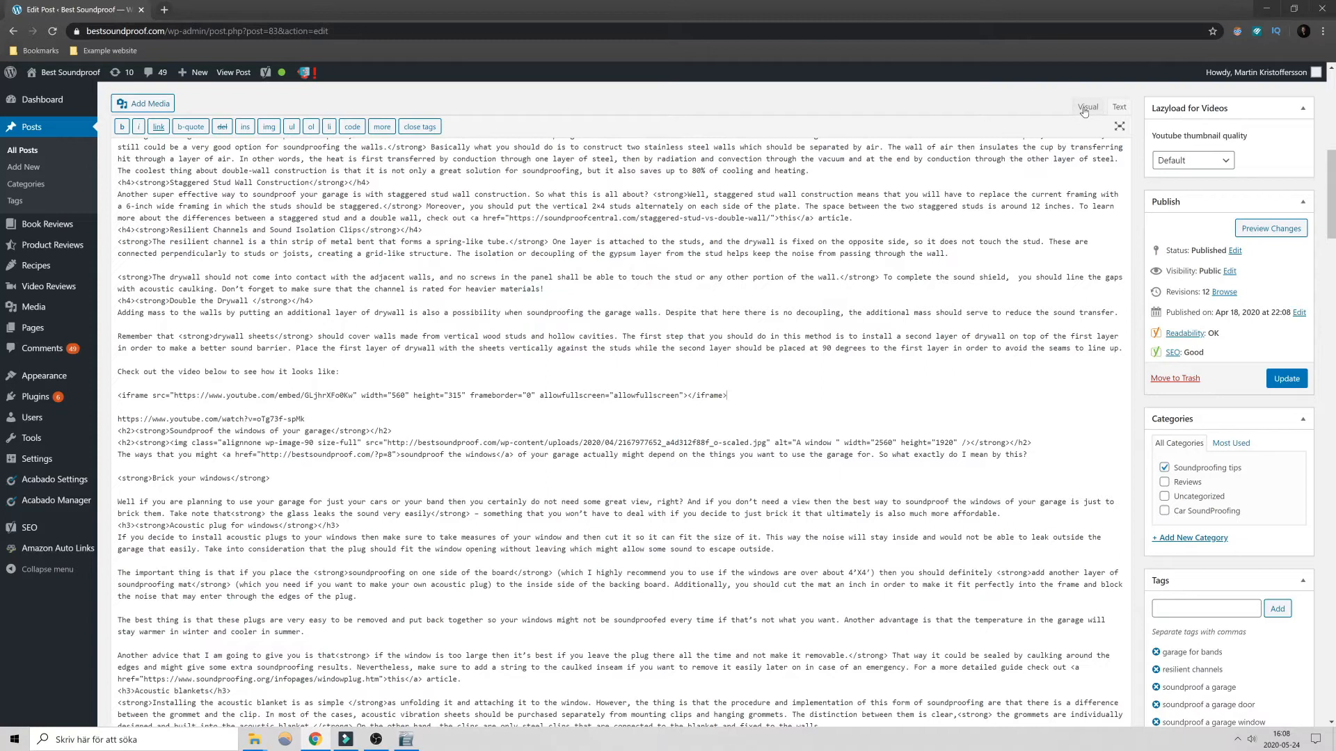
pyautogui.click(1087, 108)
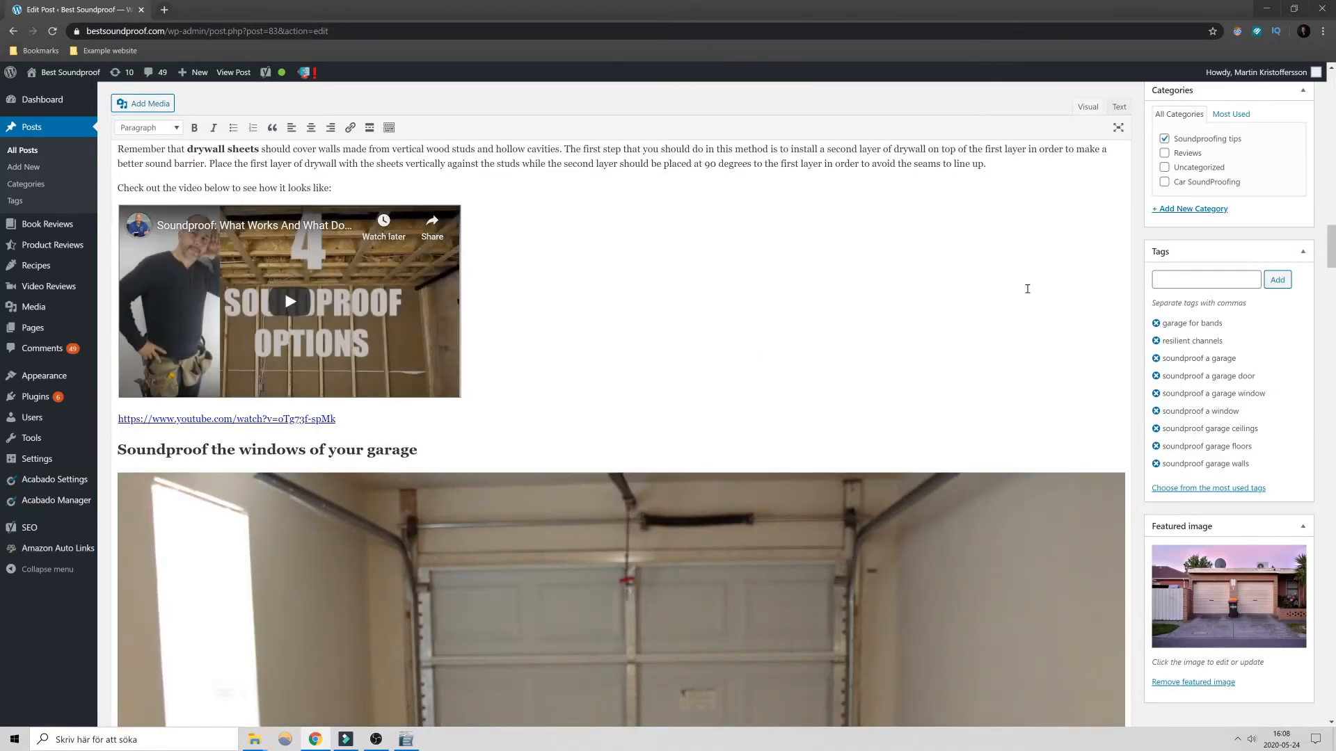
# - Preview the post's changes and examine how the two videos display in the "Double the Drywall" section
pyautogui.scroll(7, 1225, 188)
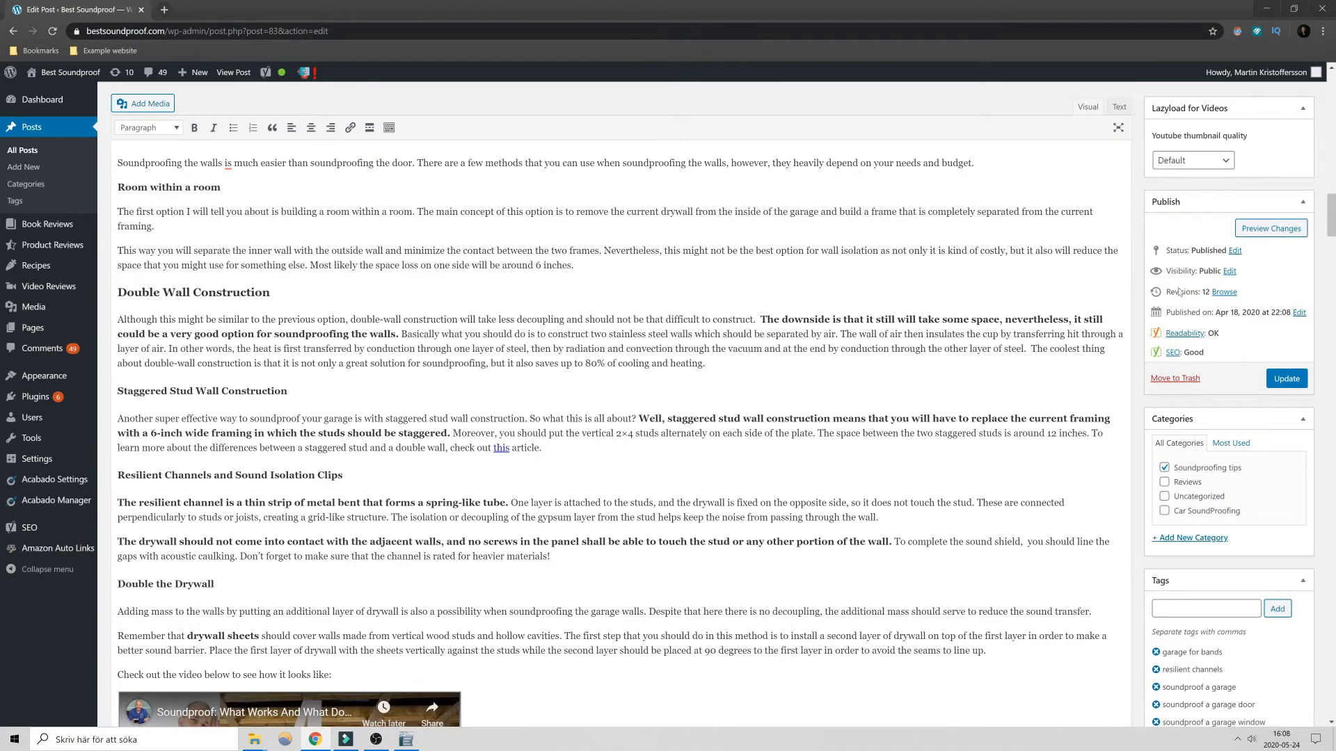
pyautogui.scroll(-7, 850, 339)
pyautogui.scroll(2, 850, 339)
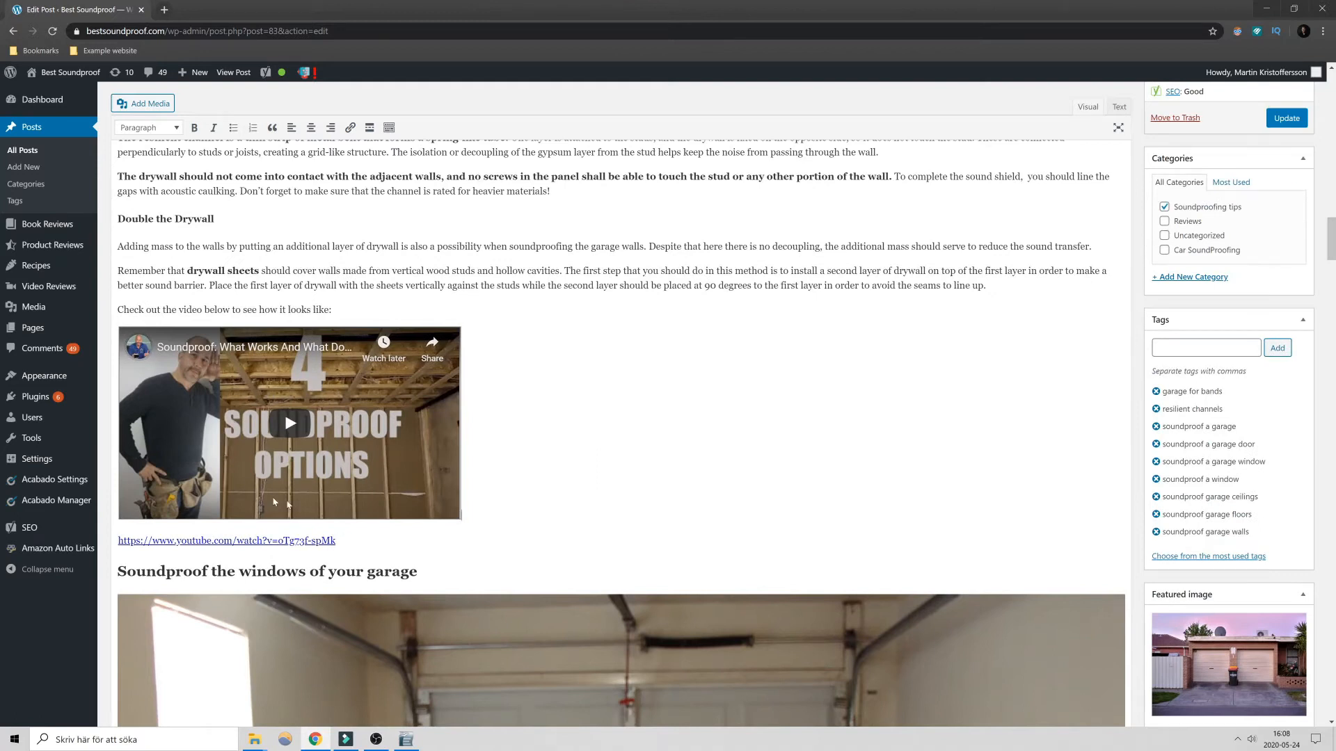
pyautogui.scroll(4, 1010, 289)
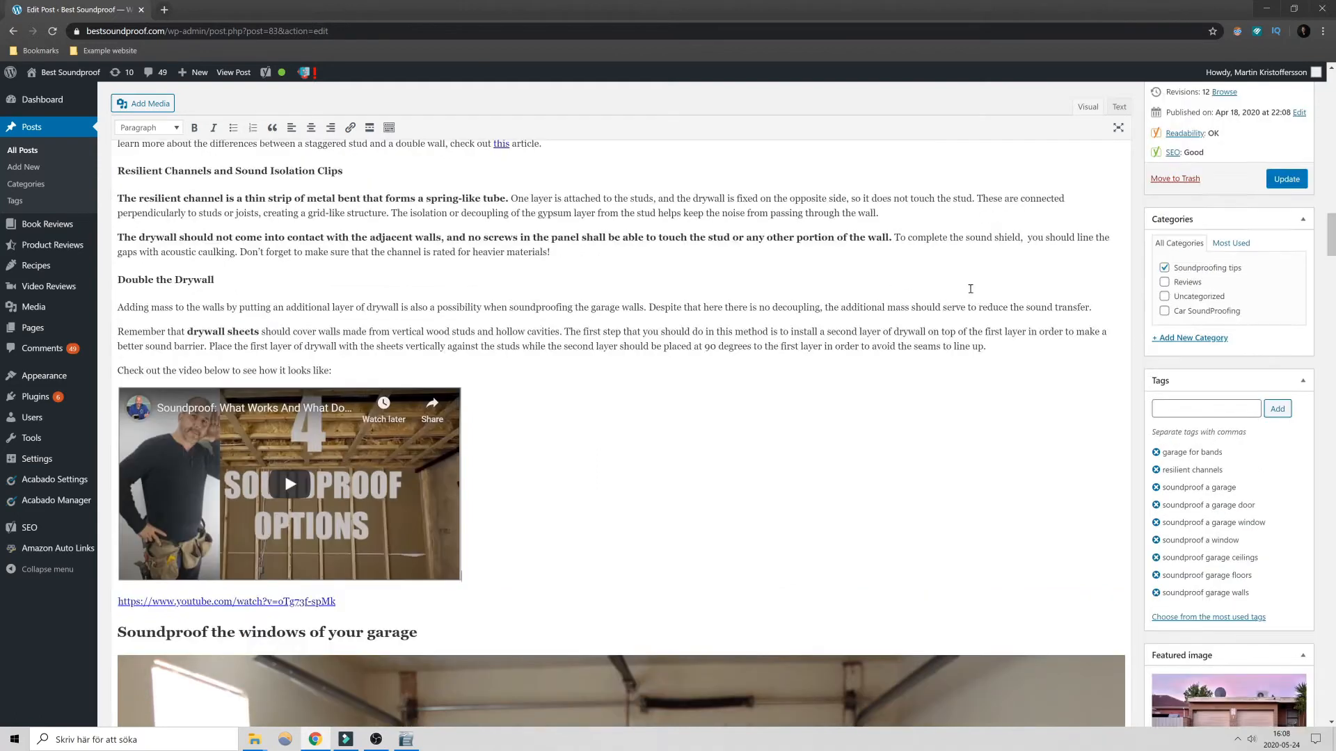
pyautogui.scroll(1, 1255, 246)
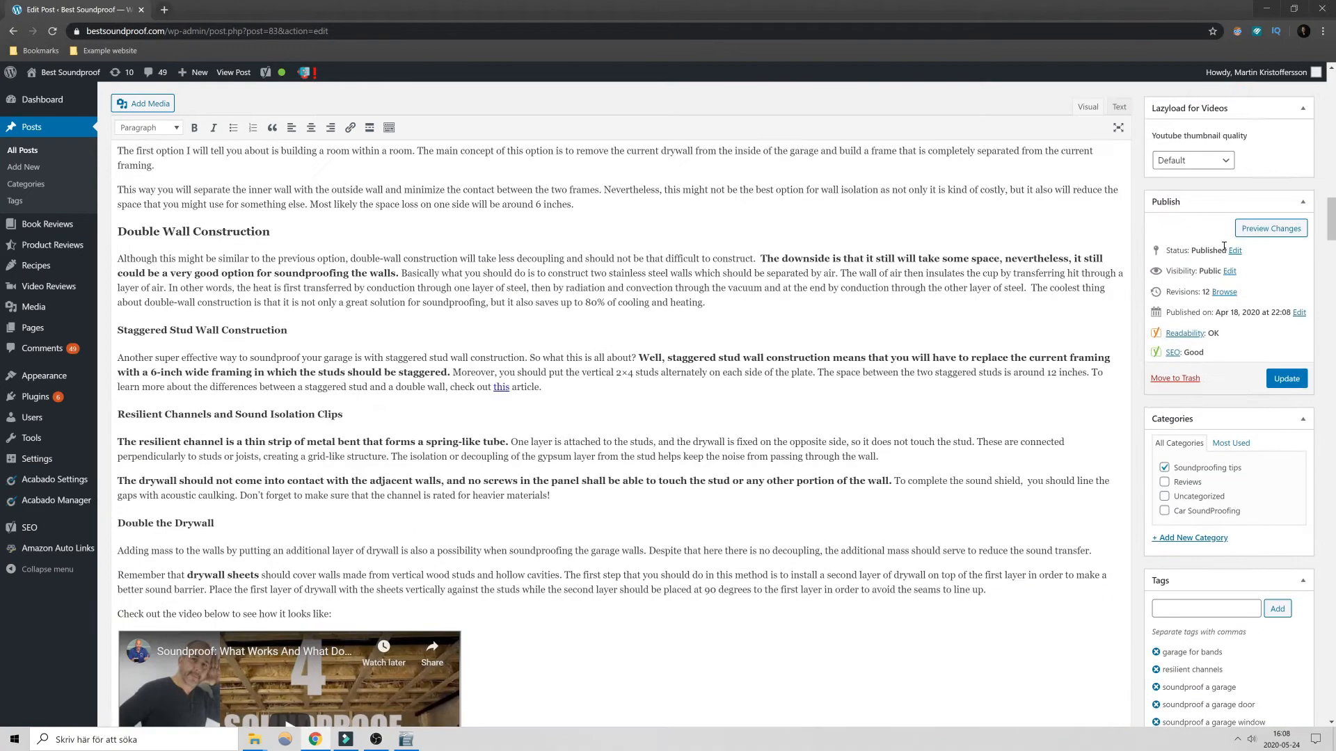
pyautogui.click(1277, 230)
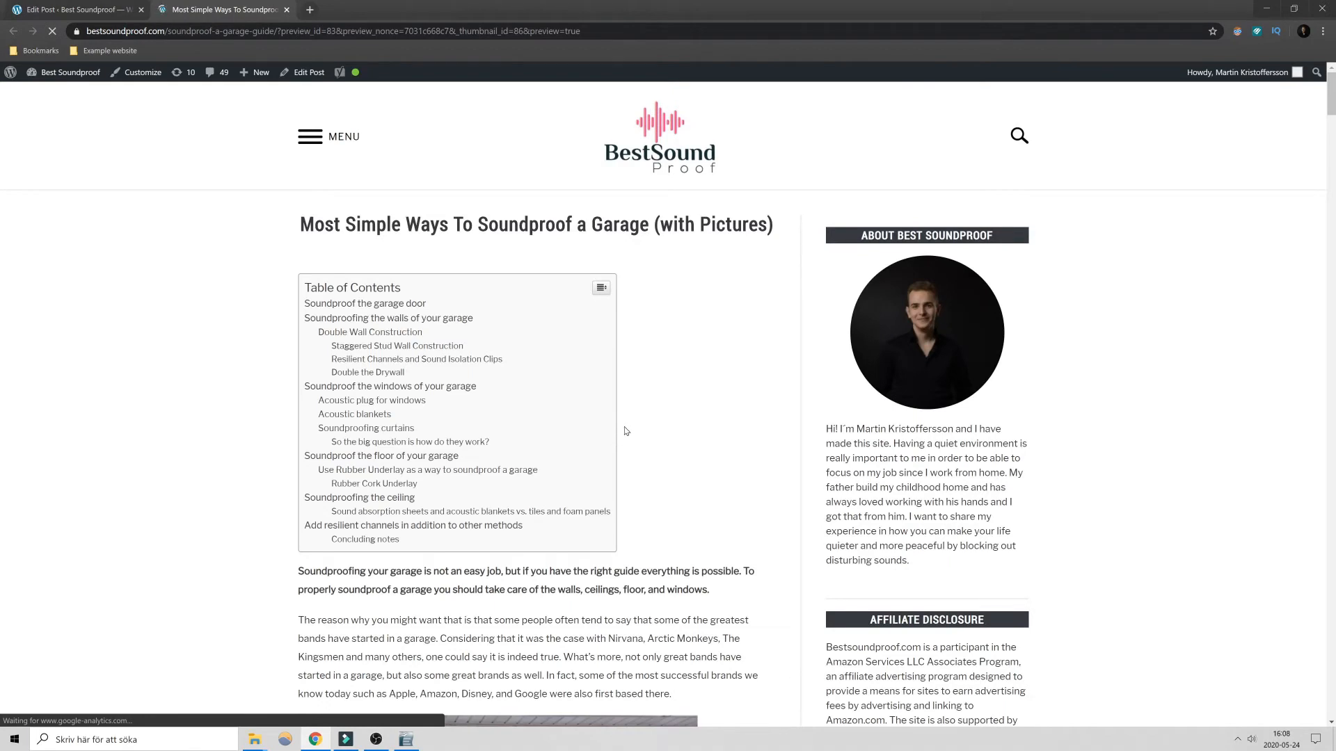
pyautogui.scroll(-7, 625, 430)
pyautogui.scroll(-9, 665, 369)
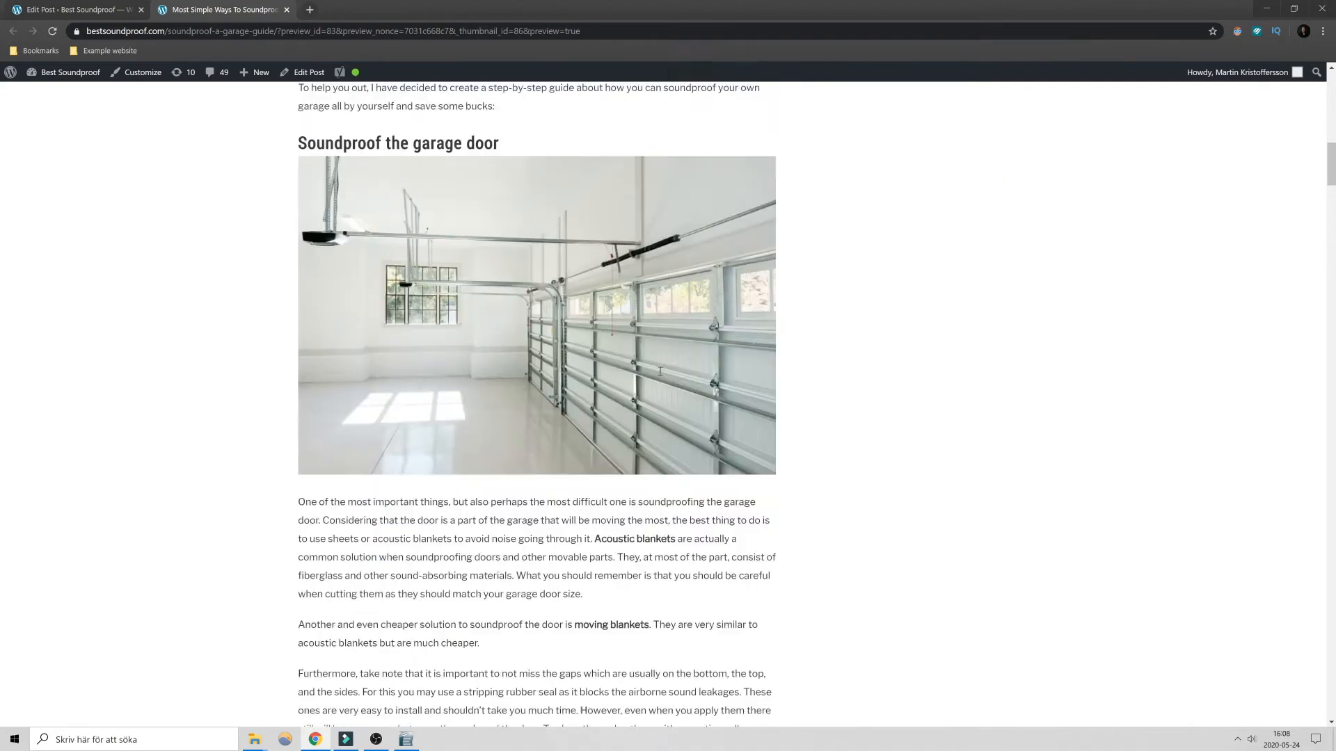
pyautogui.scroll(-20, 659, 371)
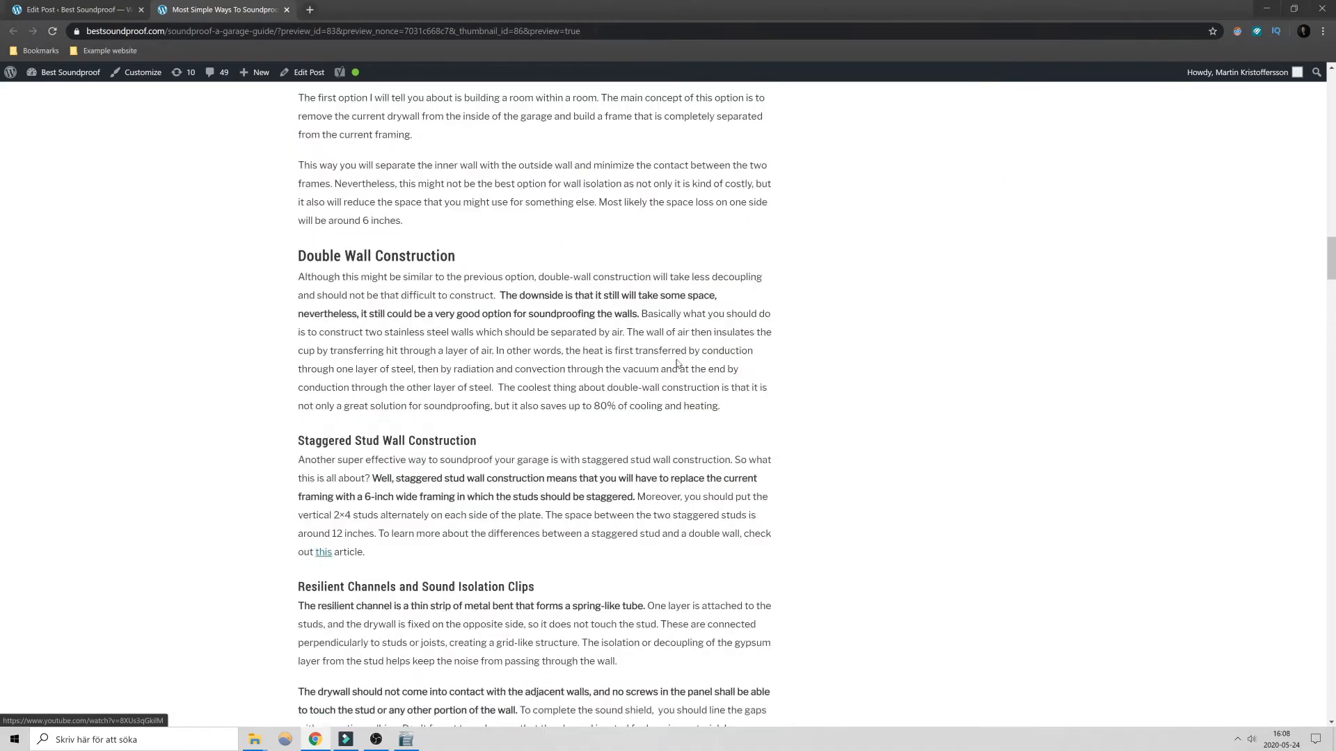
pyautogui.scroll(-13, 677, 363)
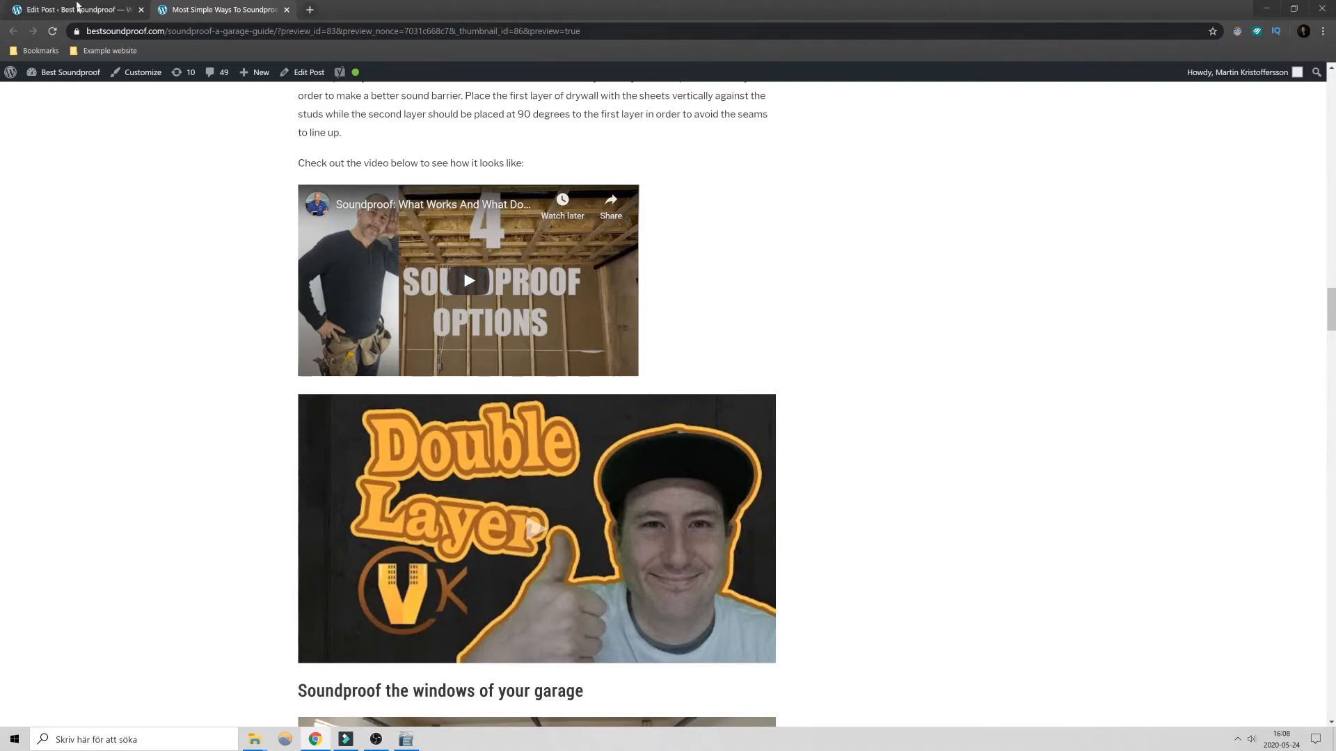
# - Compare the embedded video and the plain YouTube link in the editor with how they display in the preview
pyautogui.click(77, 9)
pyautogui.scroll(-6, 245, 352)
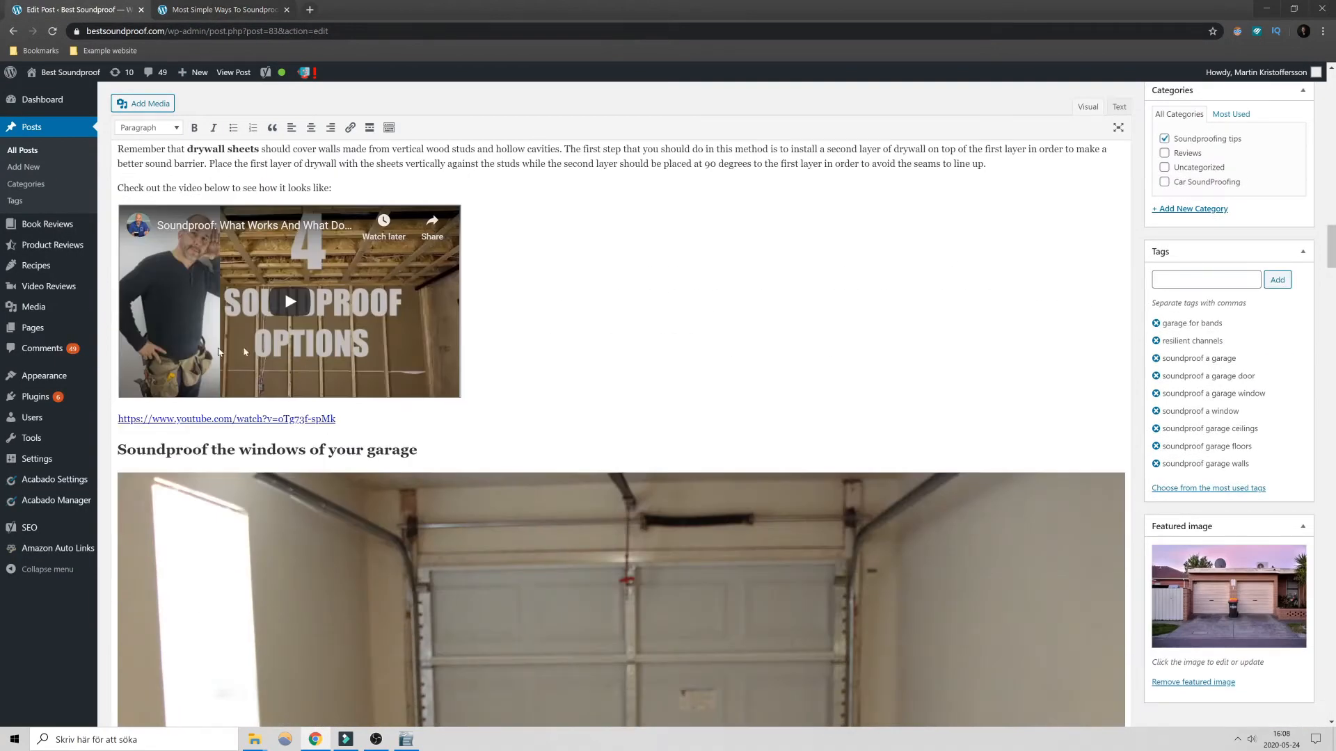
pyautogui.scroll(1, 244, 352)
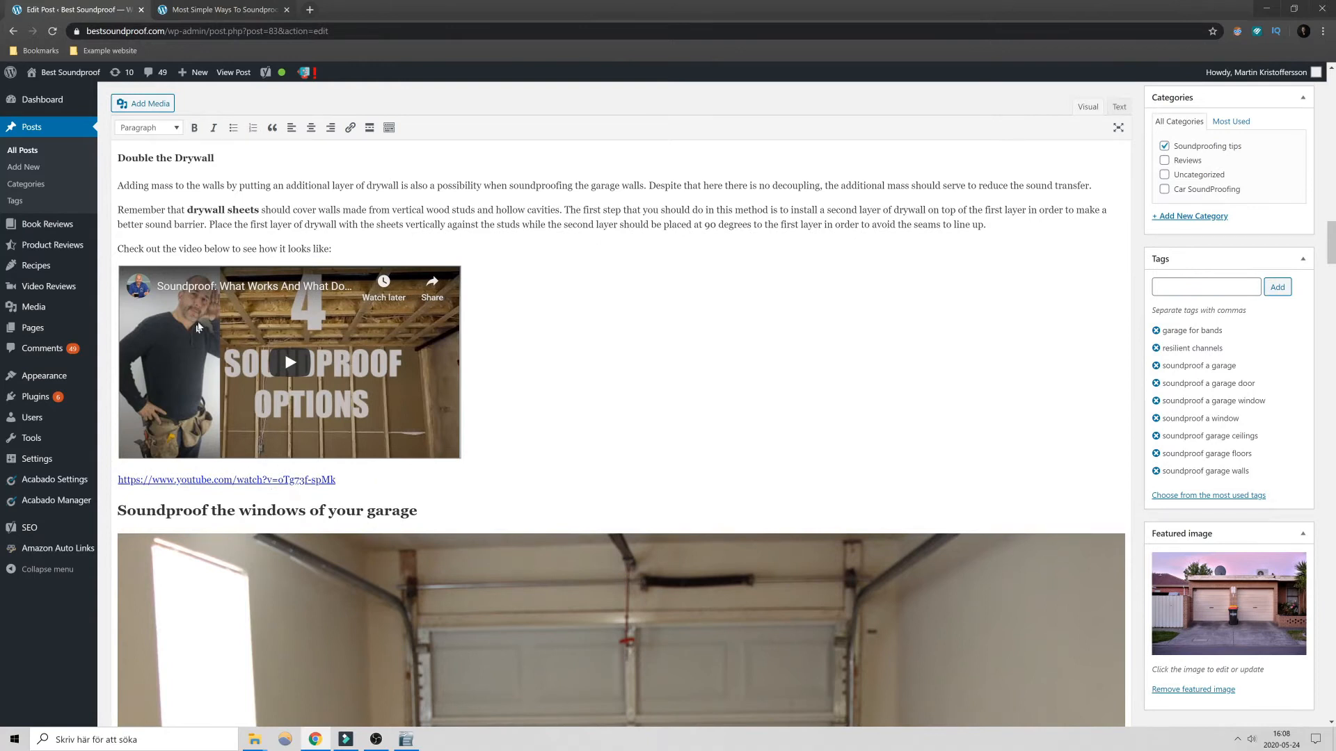
pyautogui.click(203, 9)
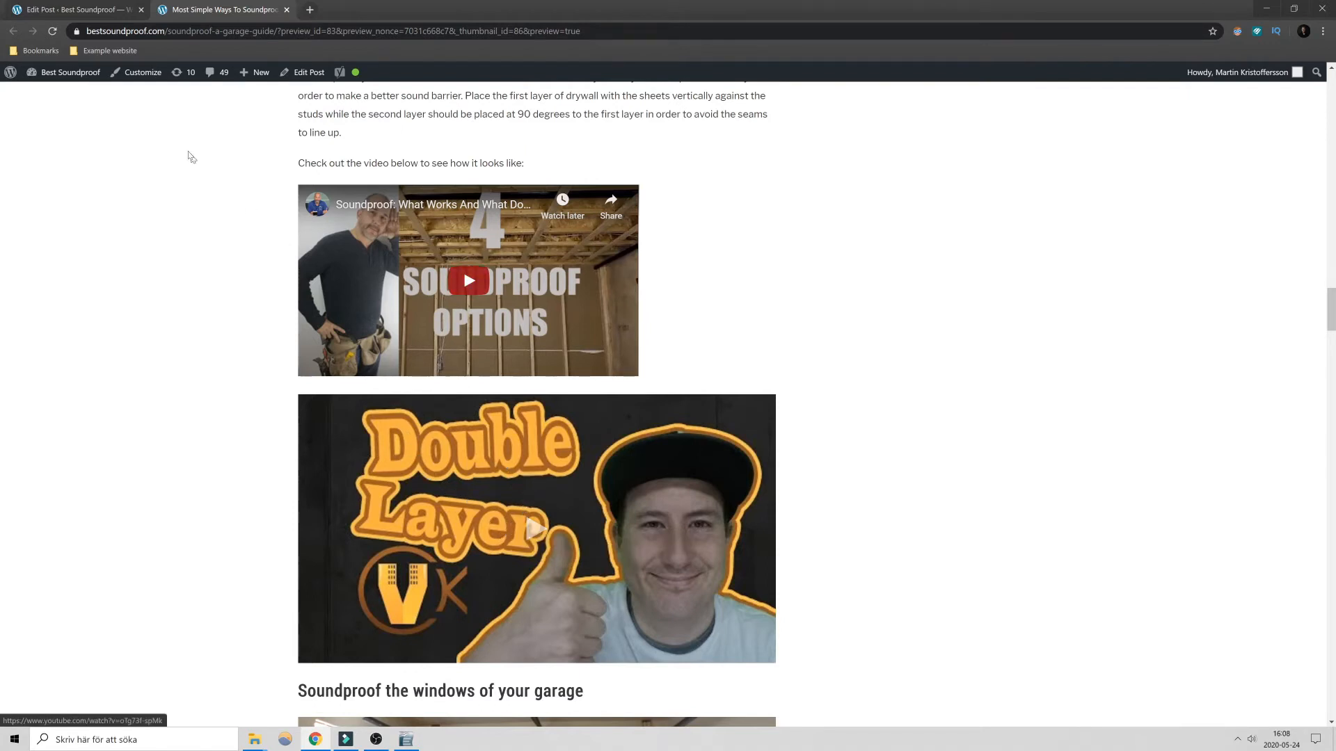
pyautogui.click(83, 9)
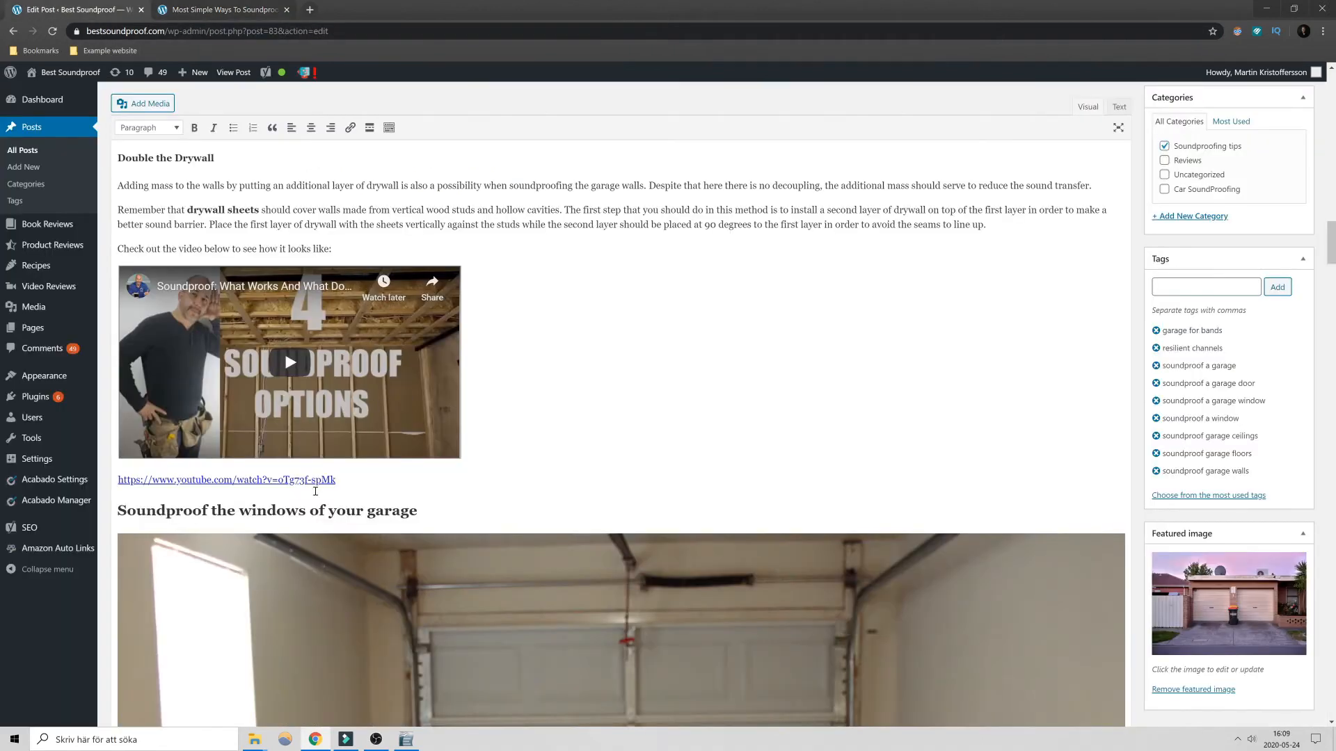
pyautogui.click(348, 481)
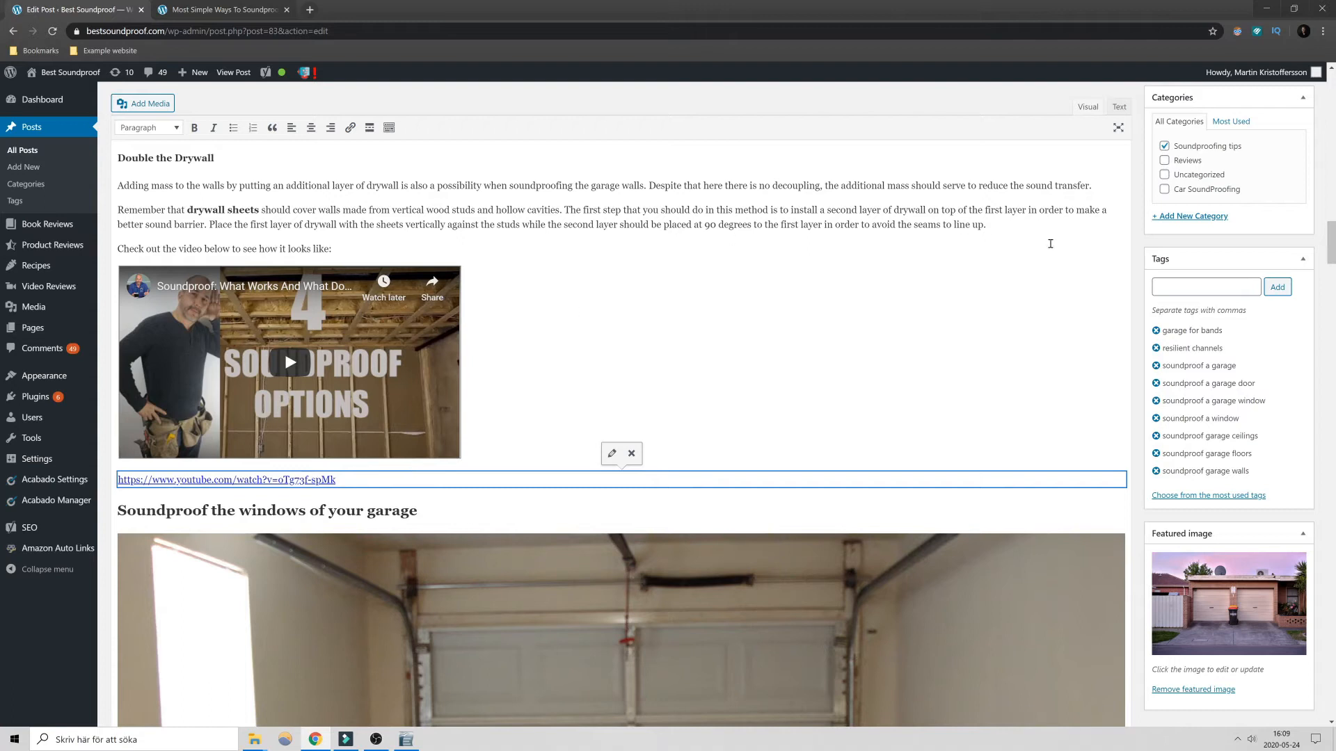
# - Examine the post's publishing details, including its status, visibility and revisions
pyautogui.scroll(4, 1080, 221)
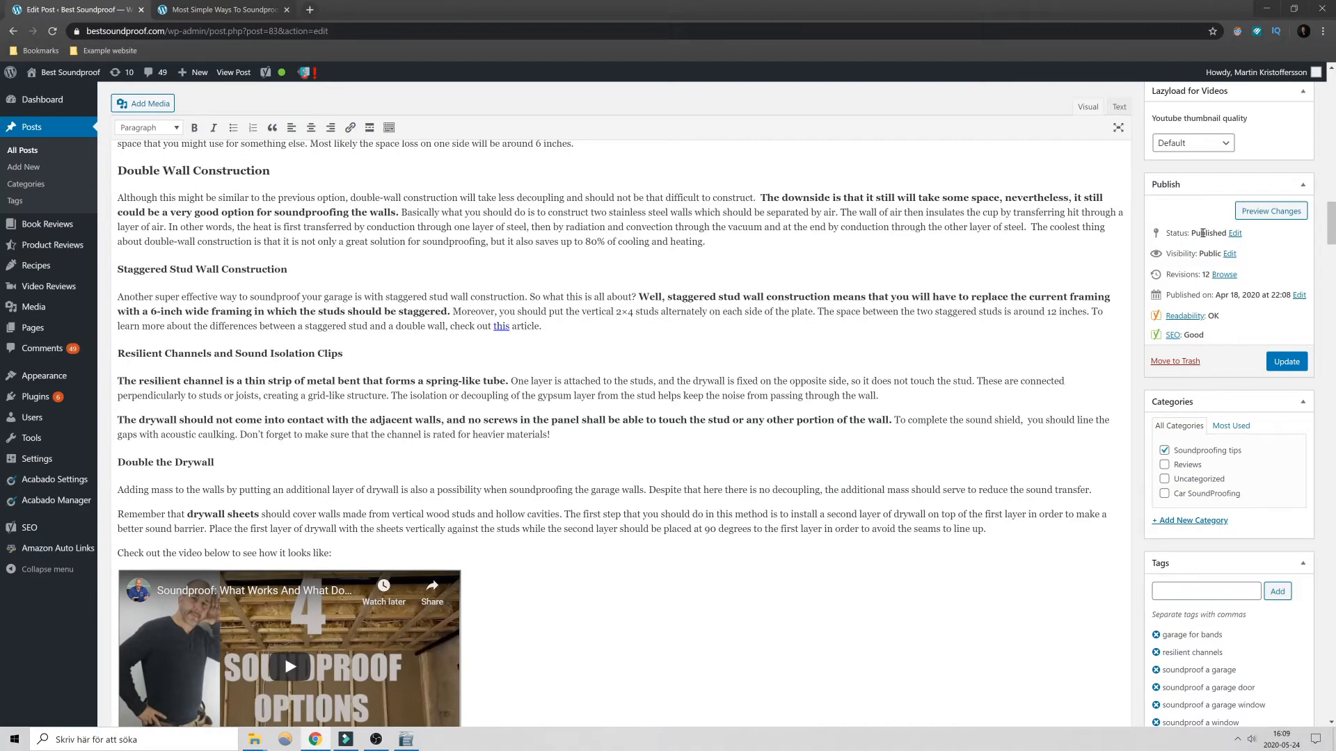
pyautogui.moveTo(1192, 257); pyautogui.dragTo(1216, 258)
pyautogui.moveTo(1174, 252); pyautogui.dragTo(1183, 254)
pyautogui.click(1190, 265)
pyautogui.moveTo(1171, 275); pyautogui.dragTo(1203, 275)
pyautogui.scroll(-10, 721, 430)
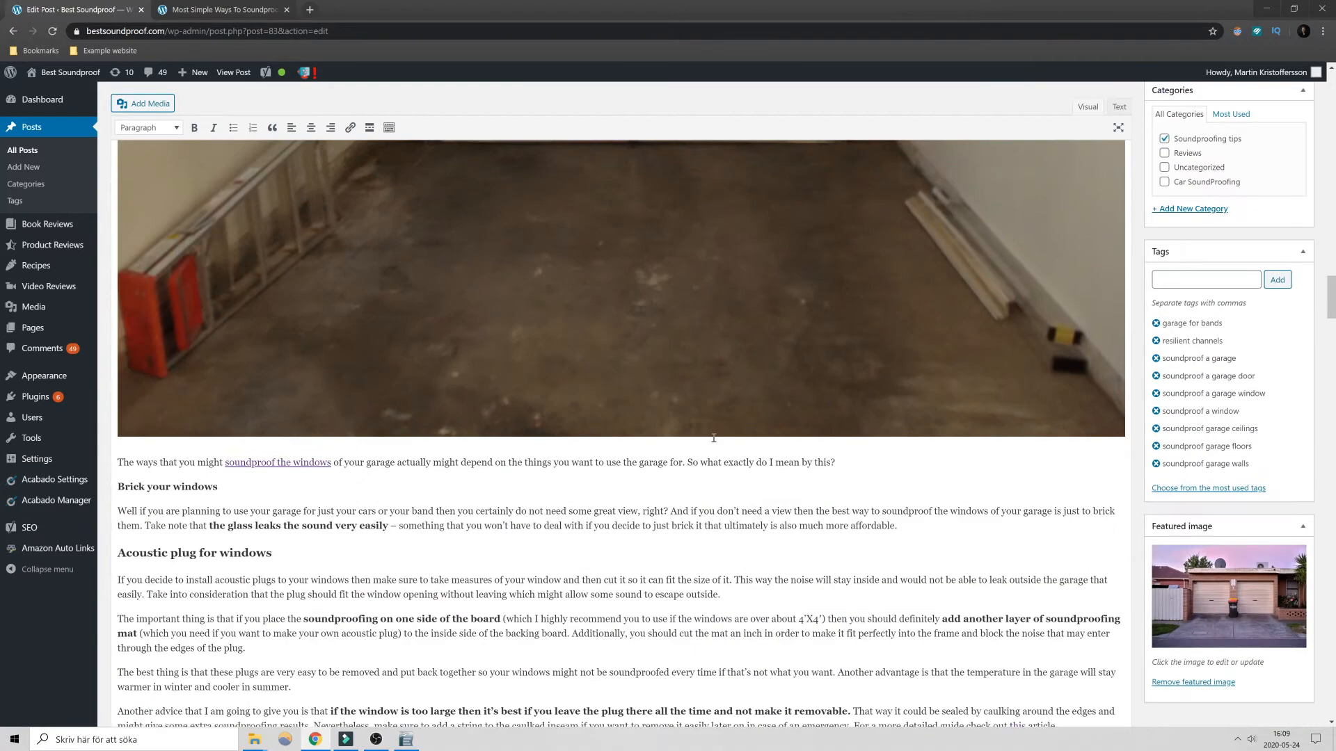
pyautogui.scroll(9, 716, 435)
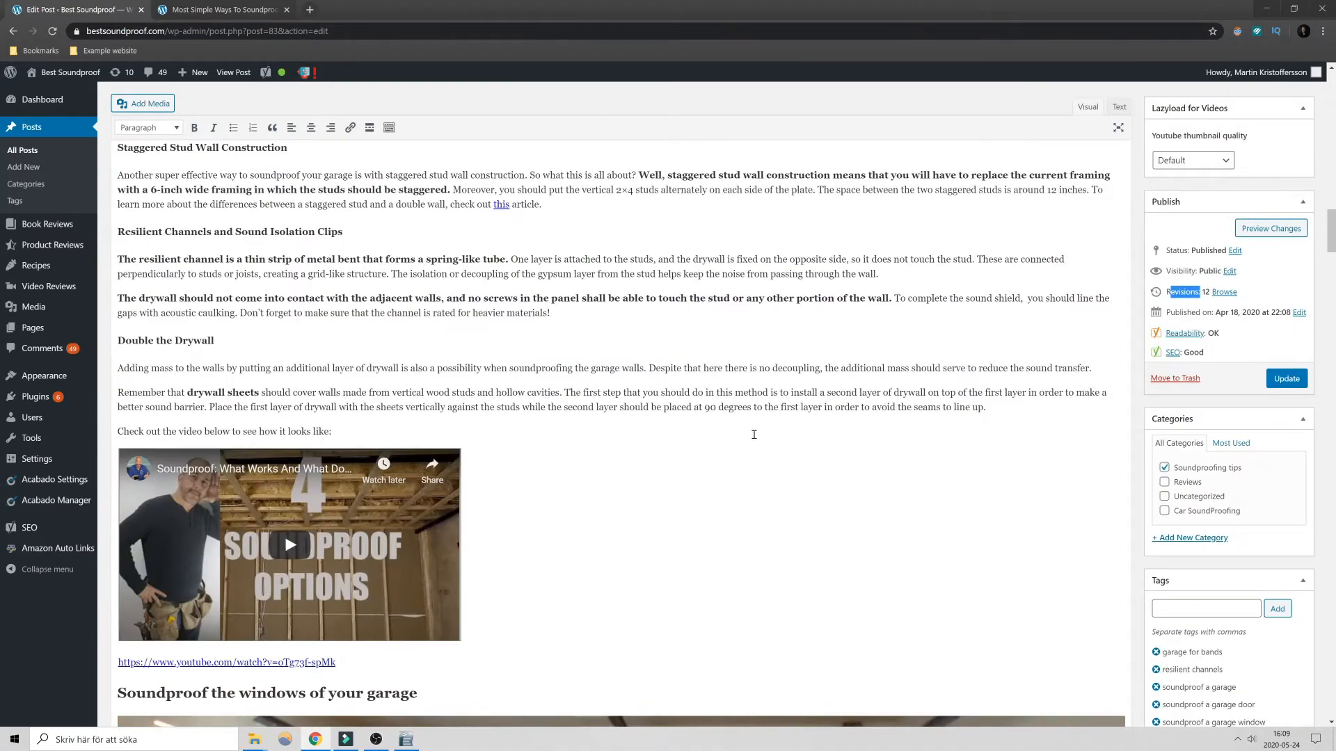
pyautogui.scroll(-1, 730, 457)
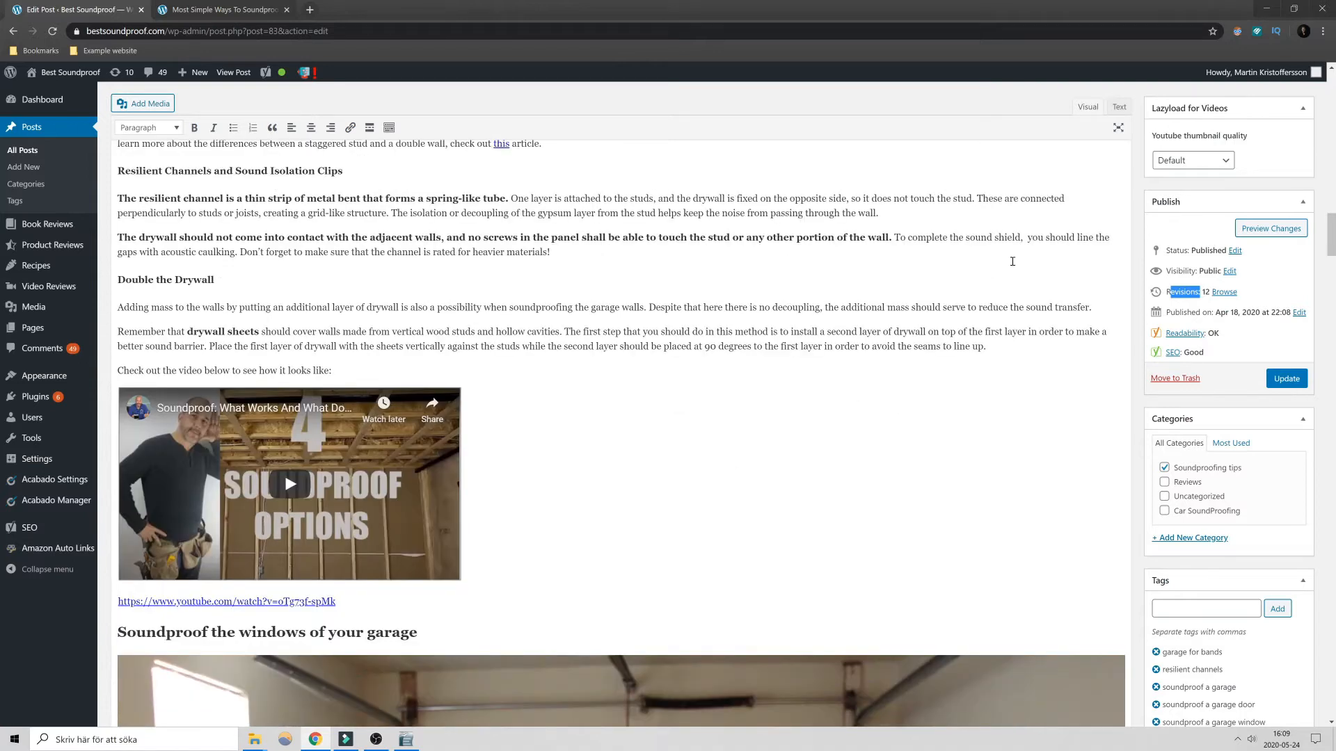
# - Examine the readability and SEO ratings in the post's publishing details
pyautogui.moveTo(1184, 313); pyautogui.dragTo(1160, 346)
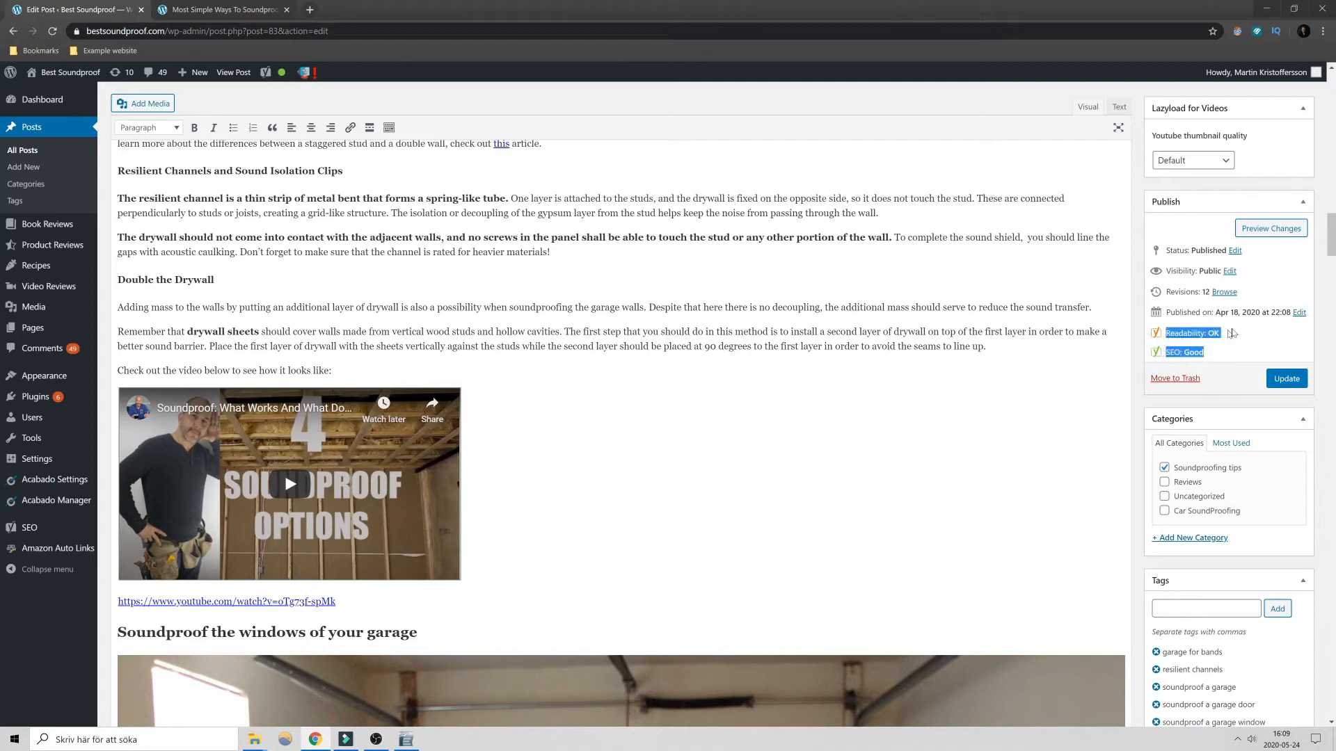
pyautogui.click(1250, 326)
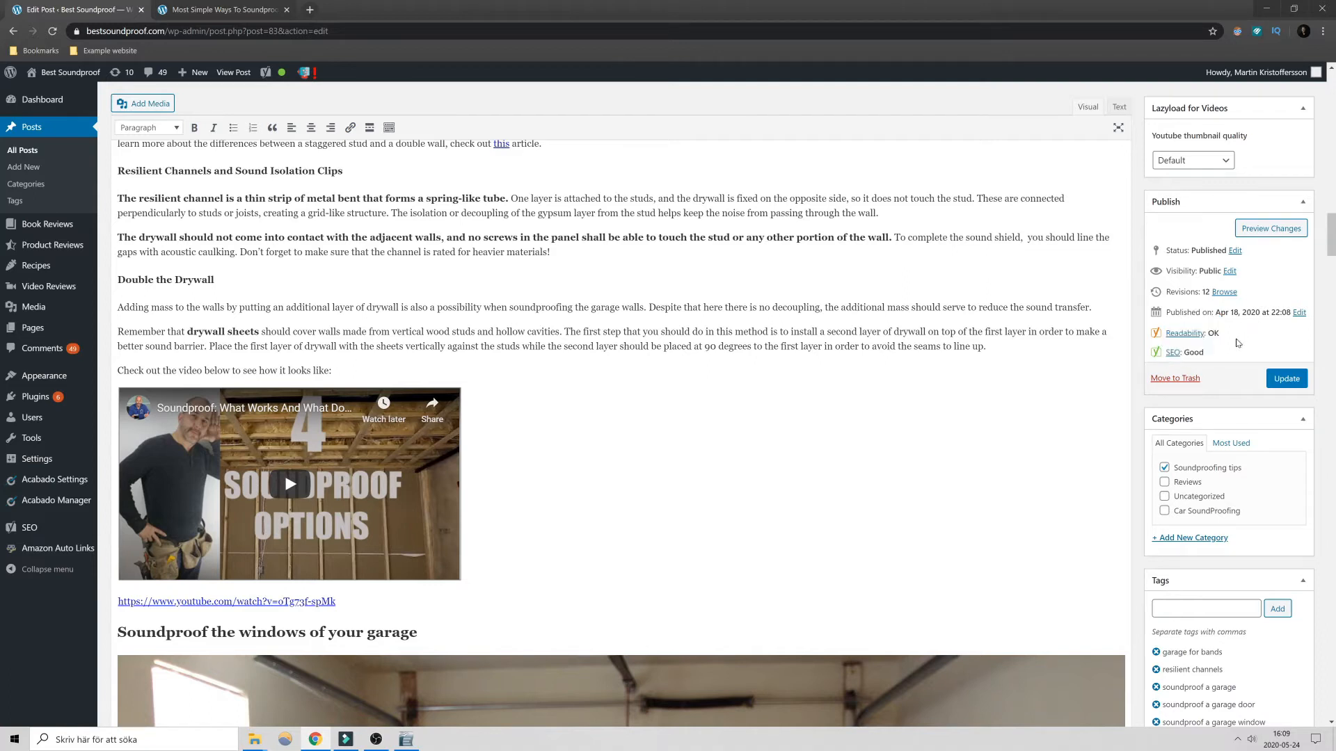
pyautogui.moveTo(1219, 356); pyautogui.dragTo(1167, 337)
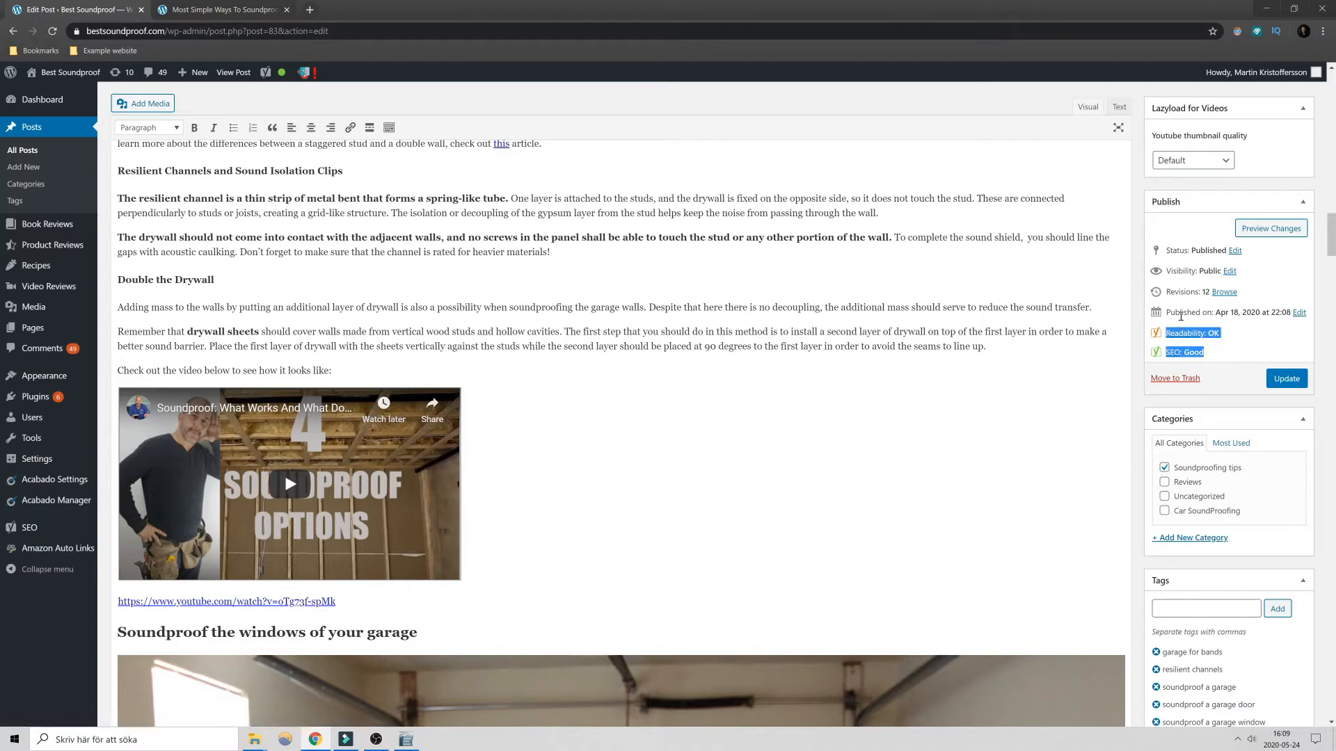
pyautogui.click(1215, 358)
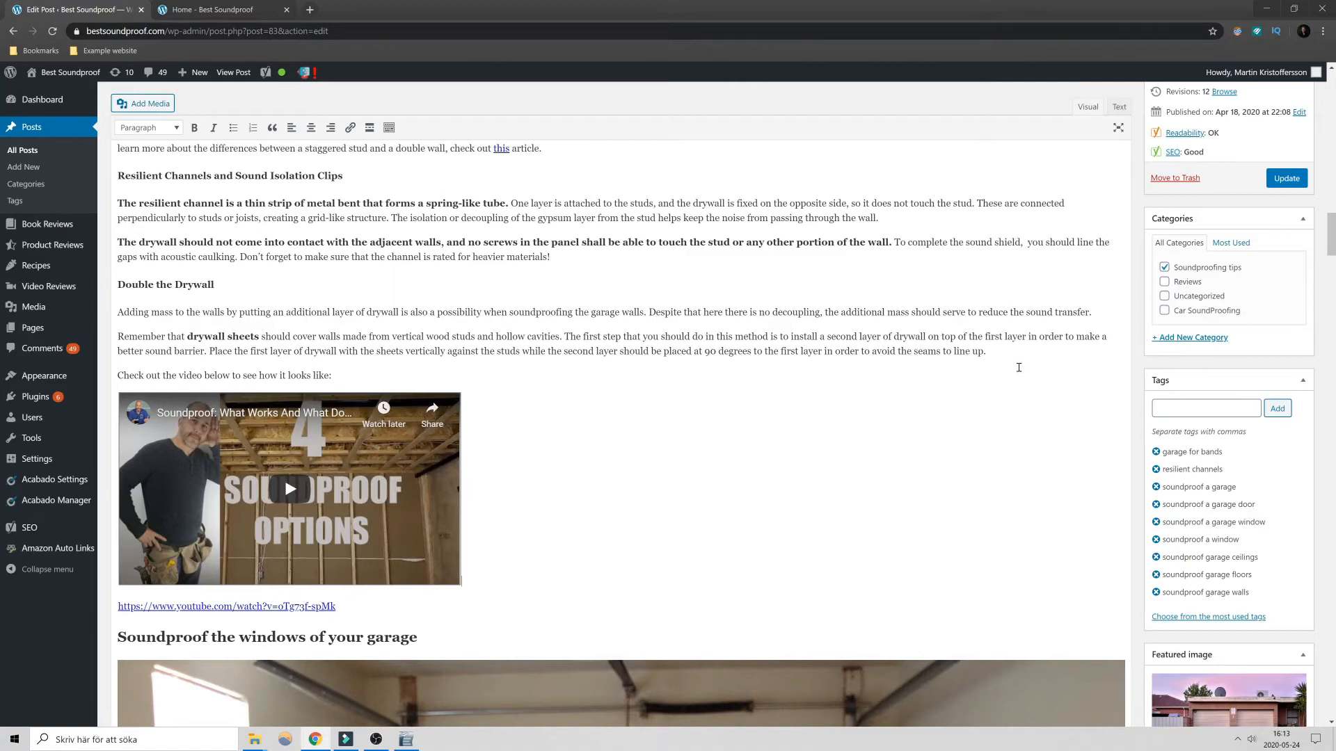
# - Compare the post's category selection with the Soundproofing Tips and Reviews categories on the site's homepage
pyautogui.hotkey('ctrl', 'Tab')
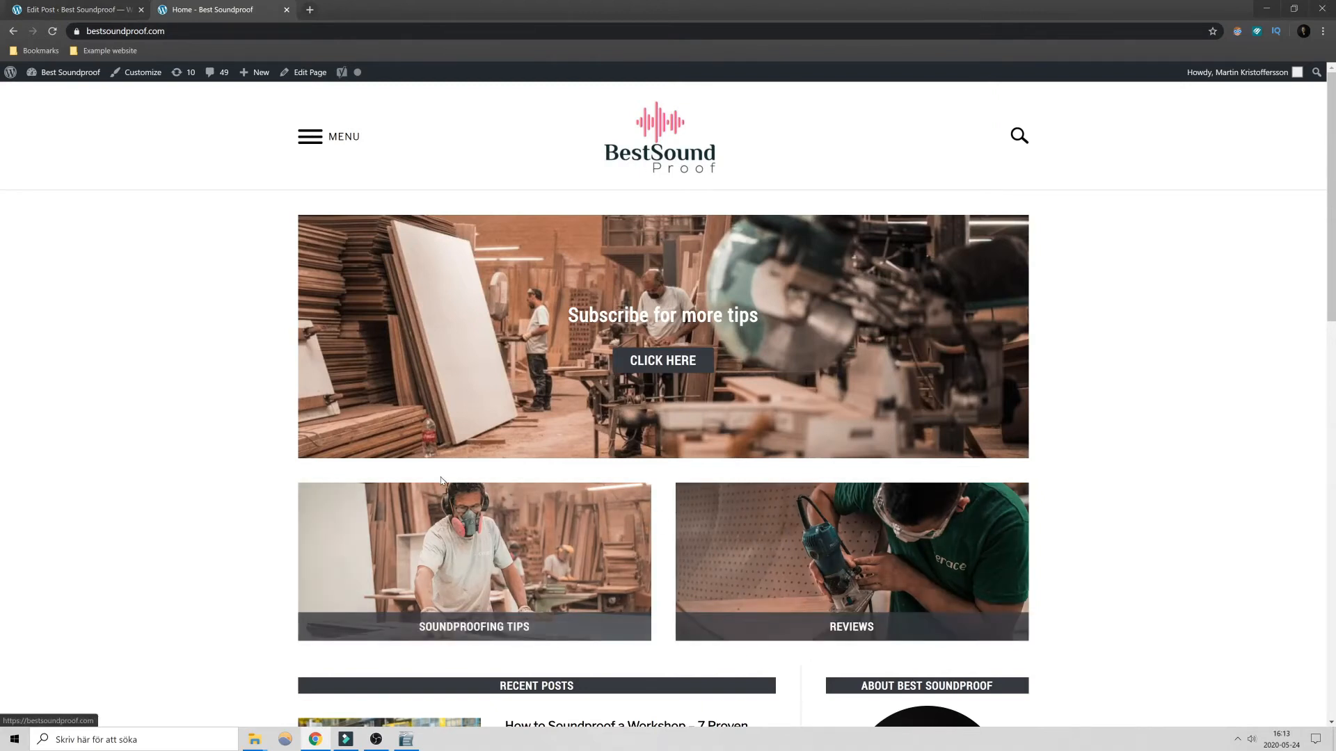
pyautogui.hotkey('ctrl', 'Tab')
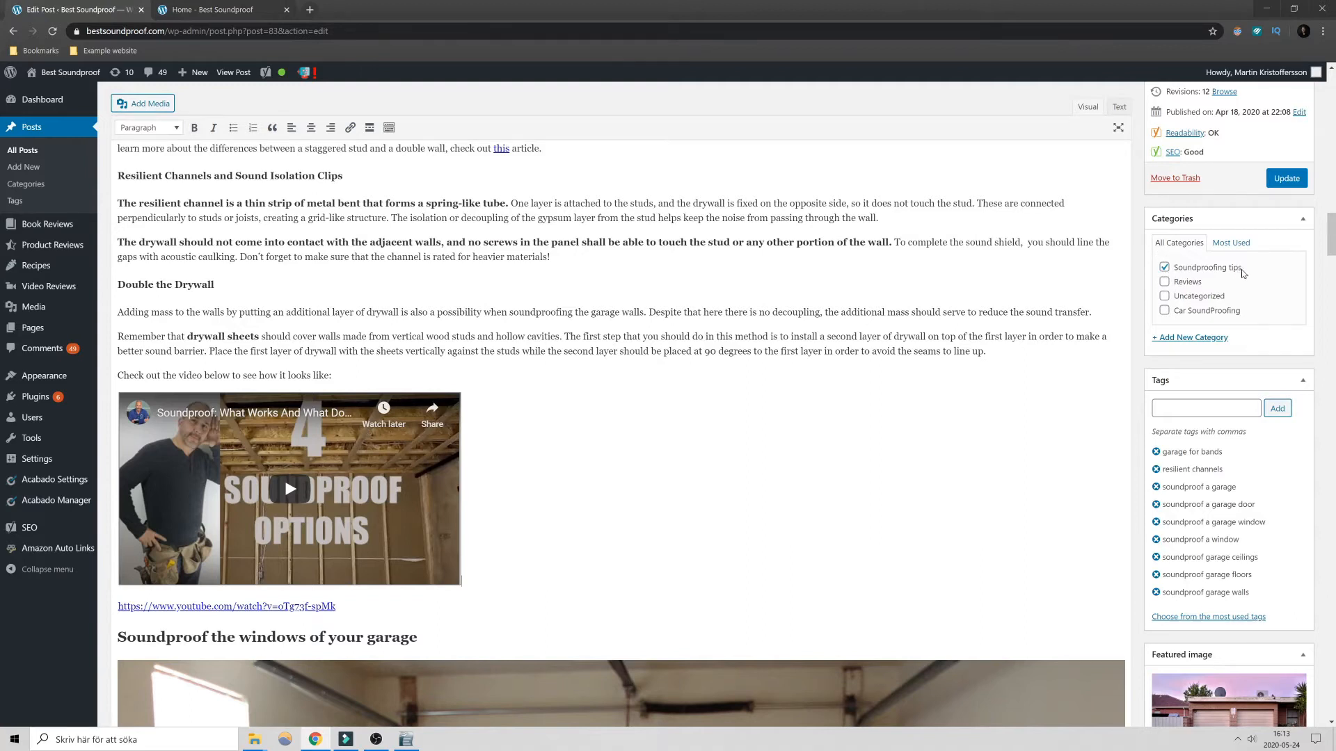
pyautogui.hotkey('ctrl', 'Tab')
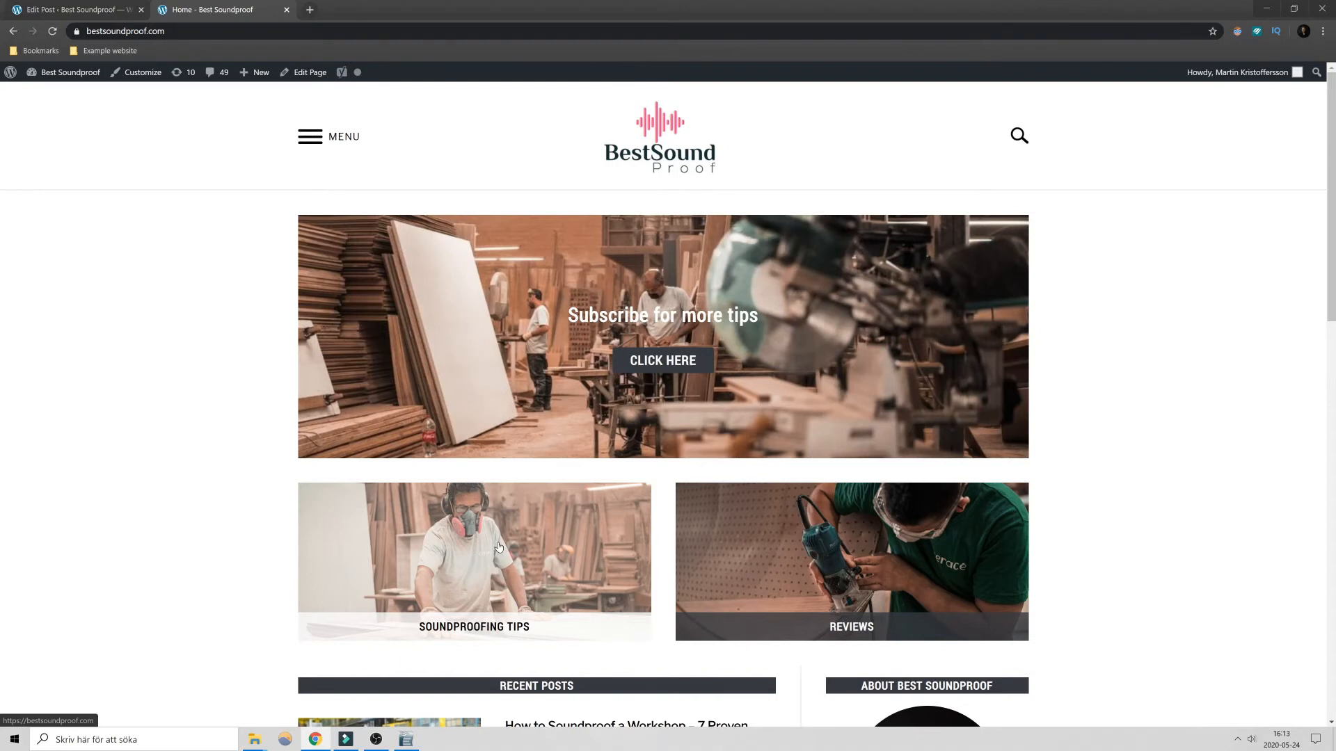
pyautogui.hotkey('ctrl', 'shift', 'Tab')
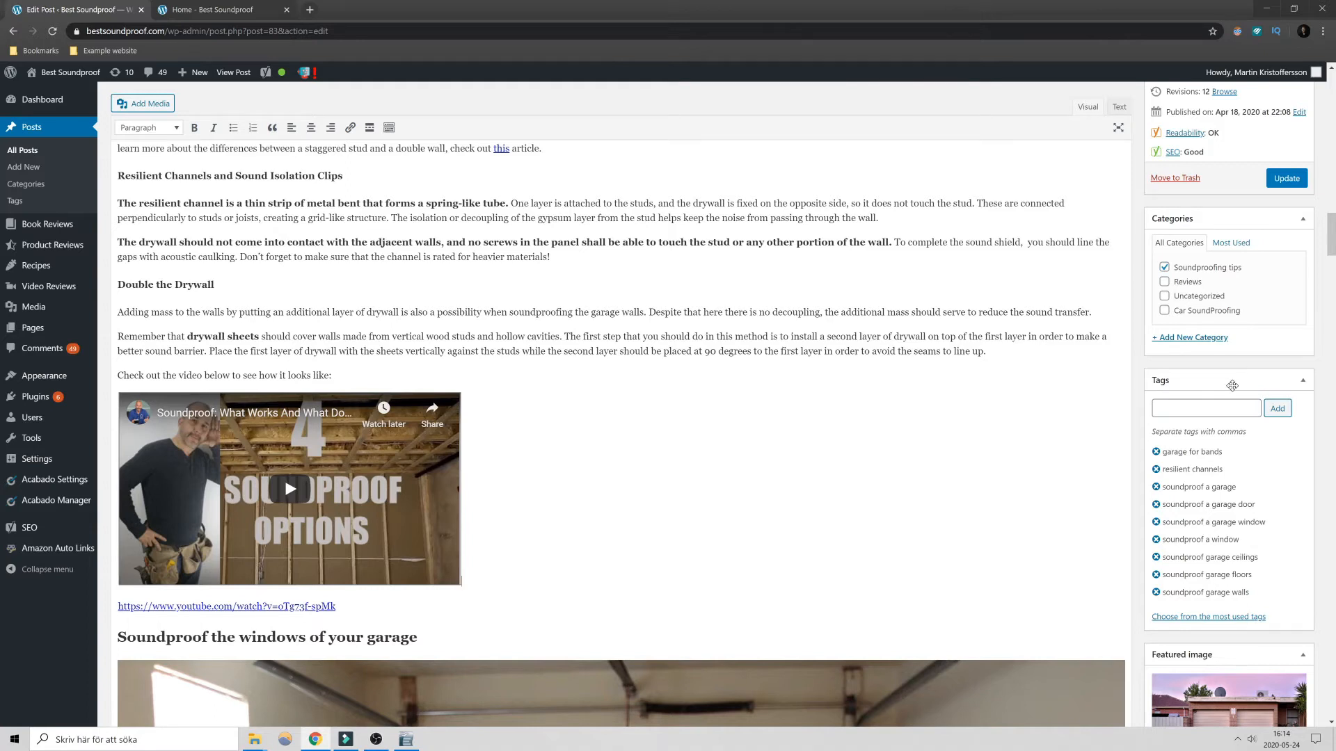
# - Examine the post's tags and featured image, and browse the recent posts' featured images on the homepage's first two pages
pyautogui.scroll(-2, 1224, 389)
pyautogui.scroll(-4, 1224, 390)
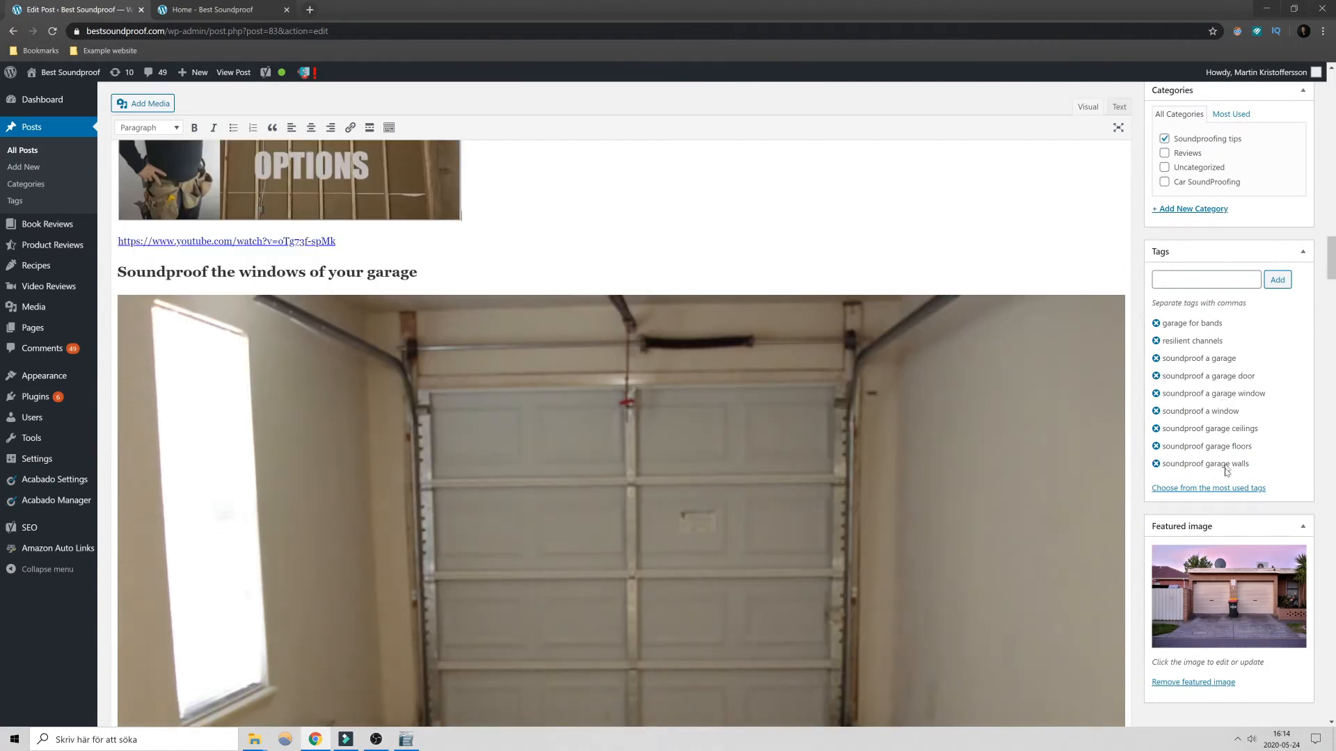
pyautogui.scroll(-2, 1223, 524)
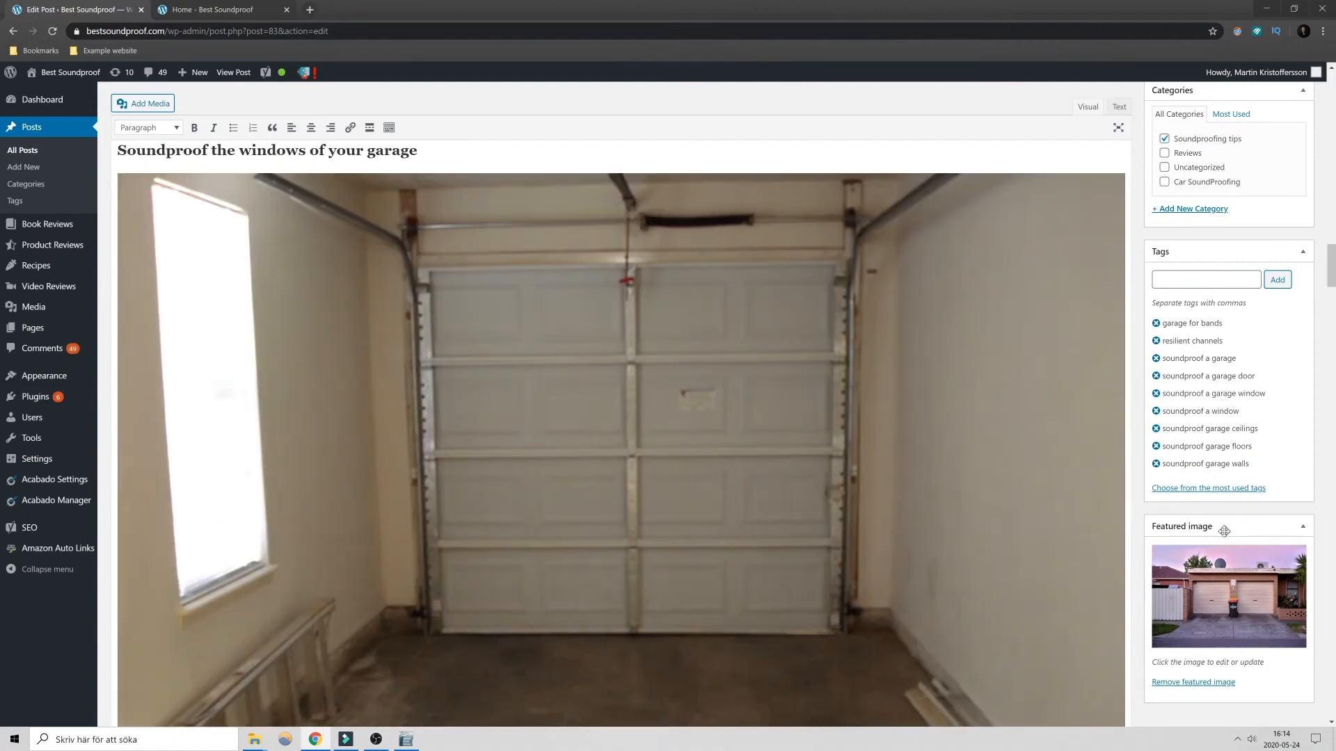
pyautogui.hotkey('ctrl', 'Tab')
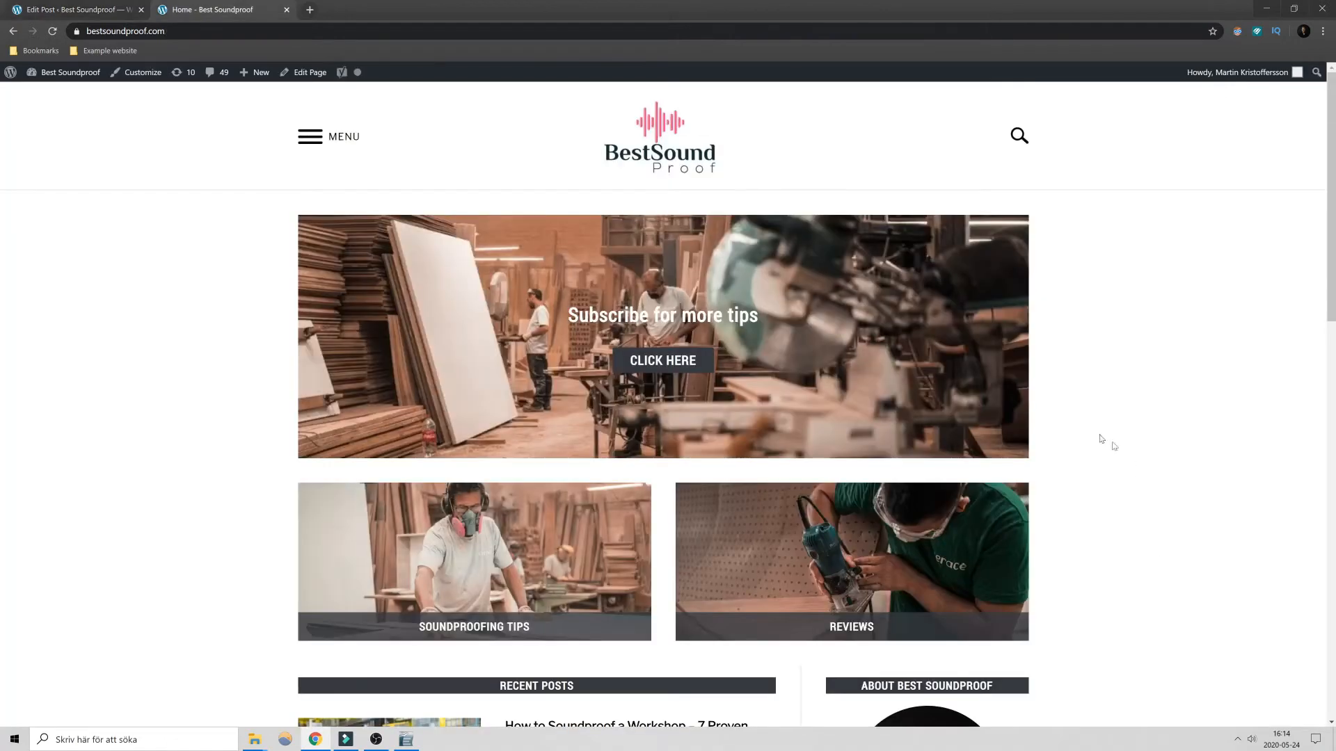
pyautogui.scroll(-8, 1103, 441)
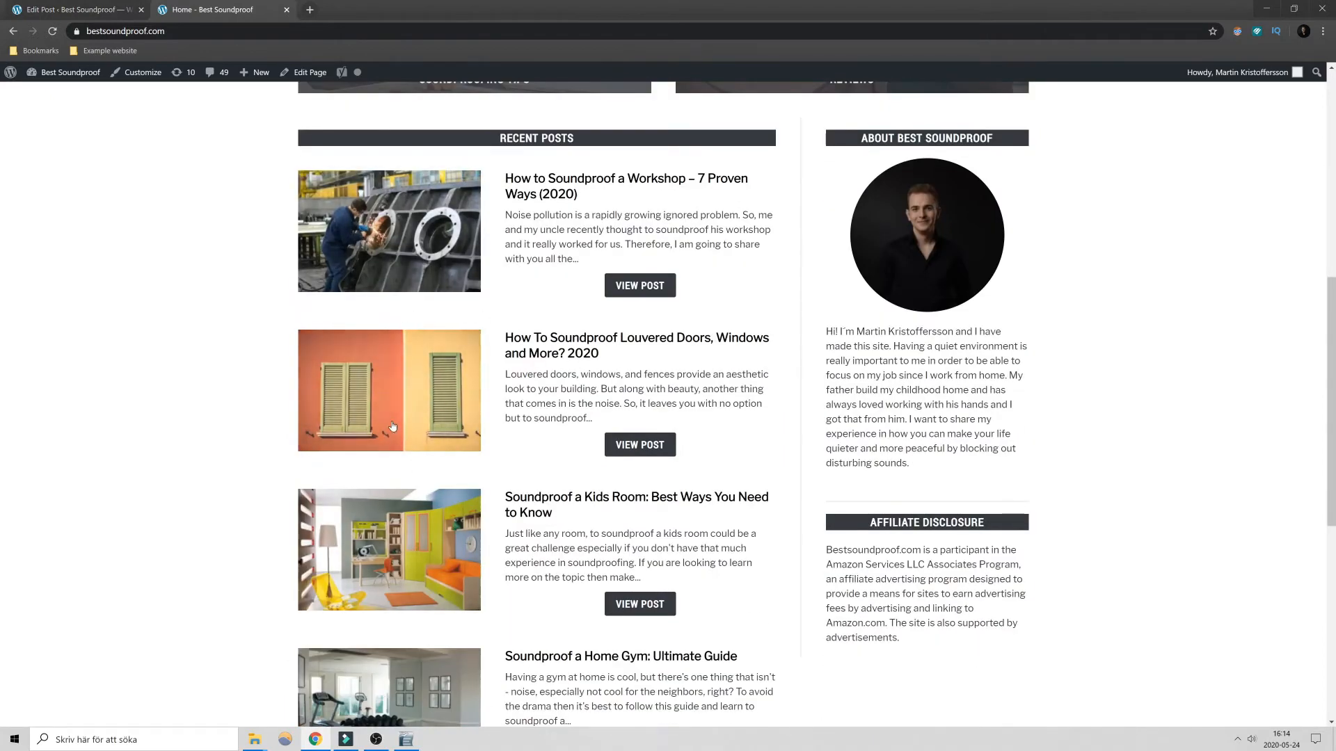
pyautogui.scroll(-3, 382, 546)
pyautogui.scroll(-5, 382, 546)
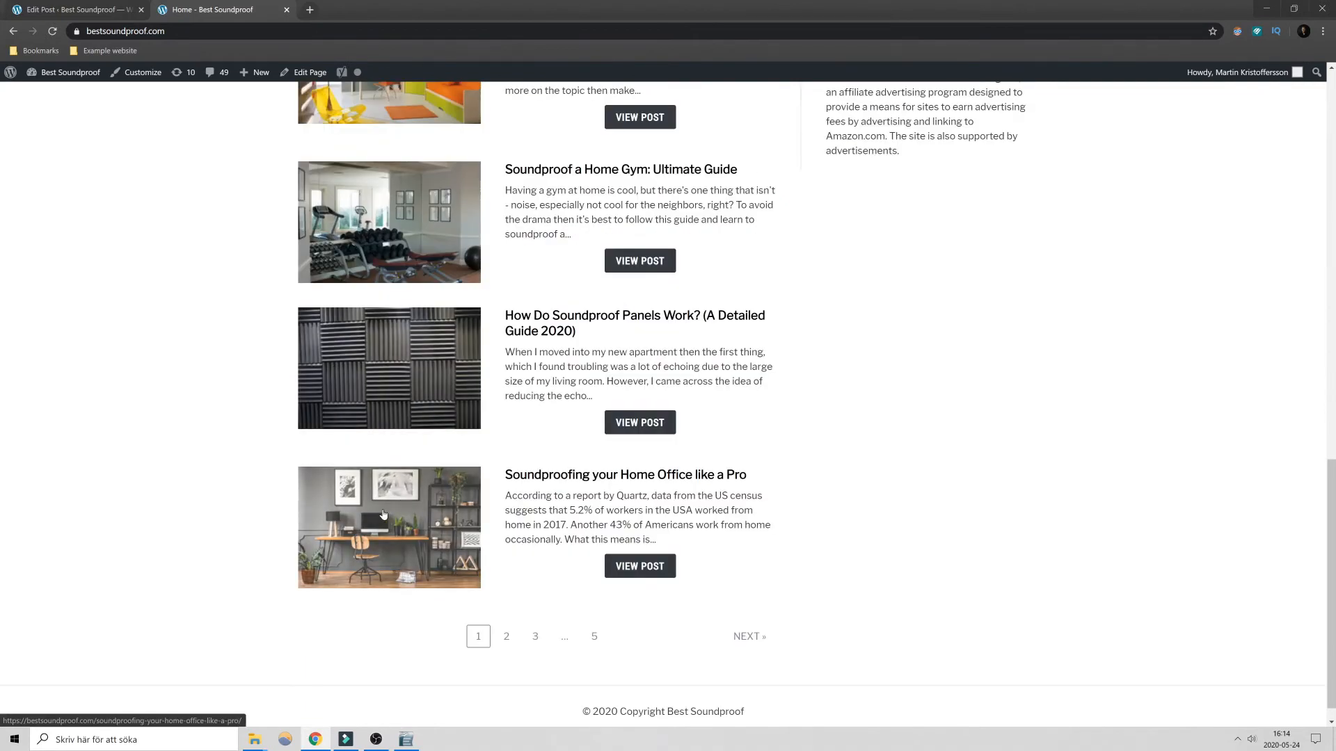
pyautogui.click(506, 637)
pyautogui.scroll(-10, 457, 378)
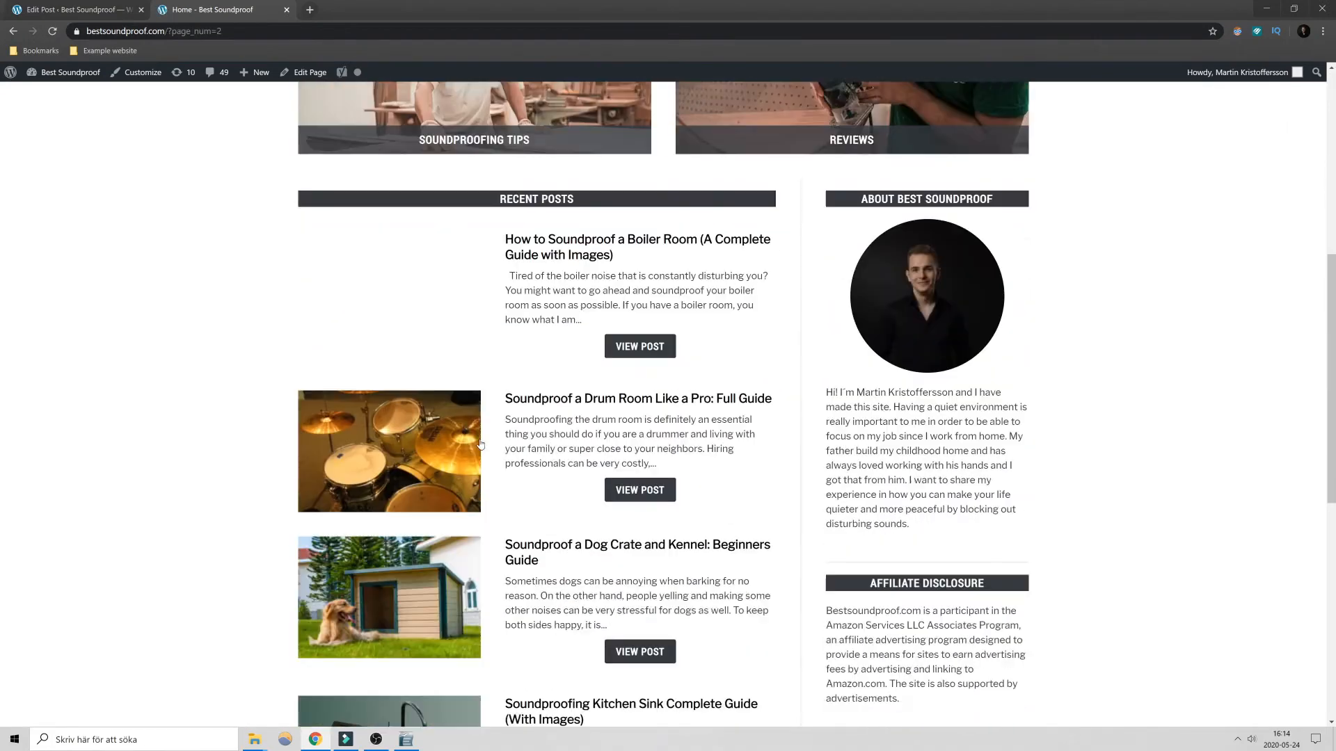
pyautogui.scroll(4, 480, 446)
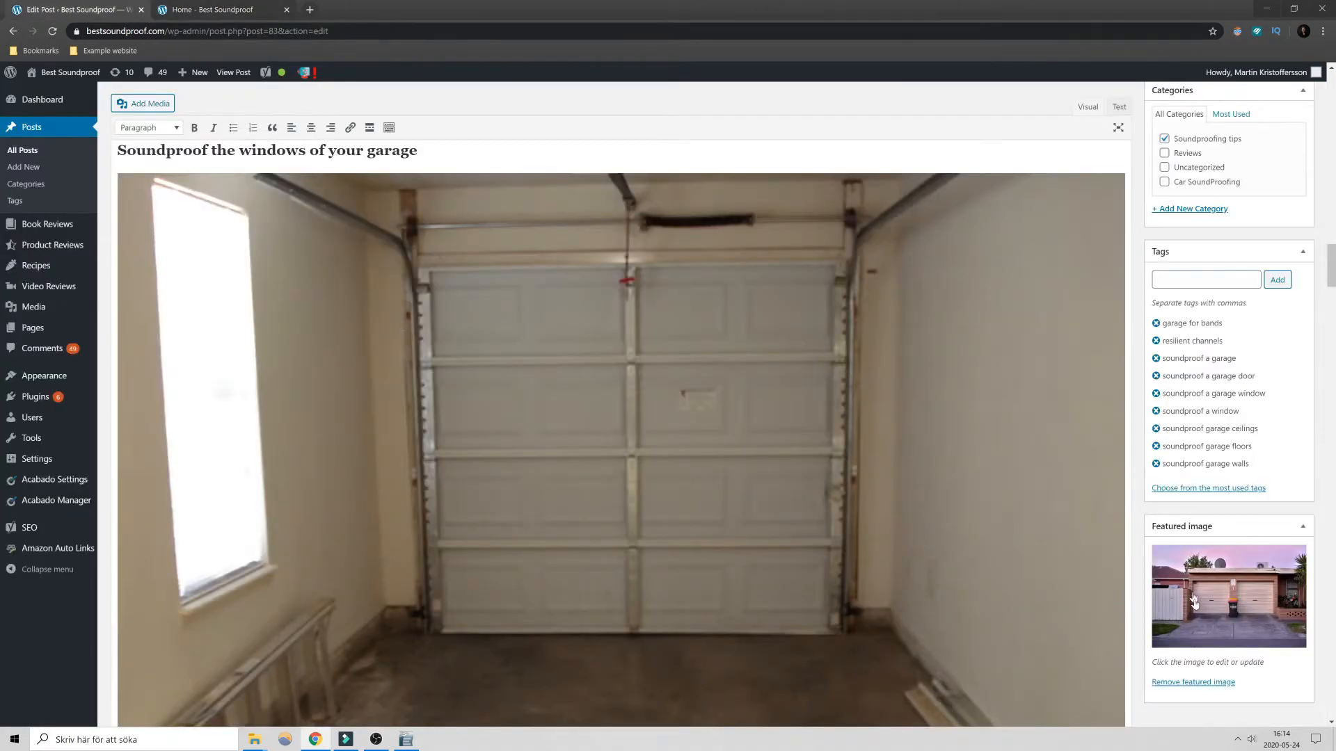
# - Open the image selection for the post's featured image and examine its file upload option and media library
pyautogui.scroll(4, 1235, 570)
pyautogui.scroll(-5, 1245, 585)
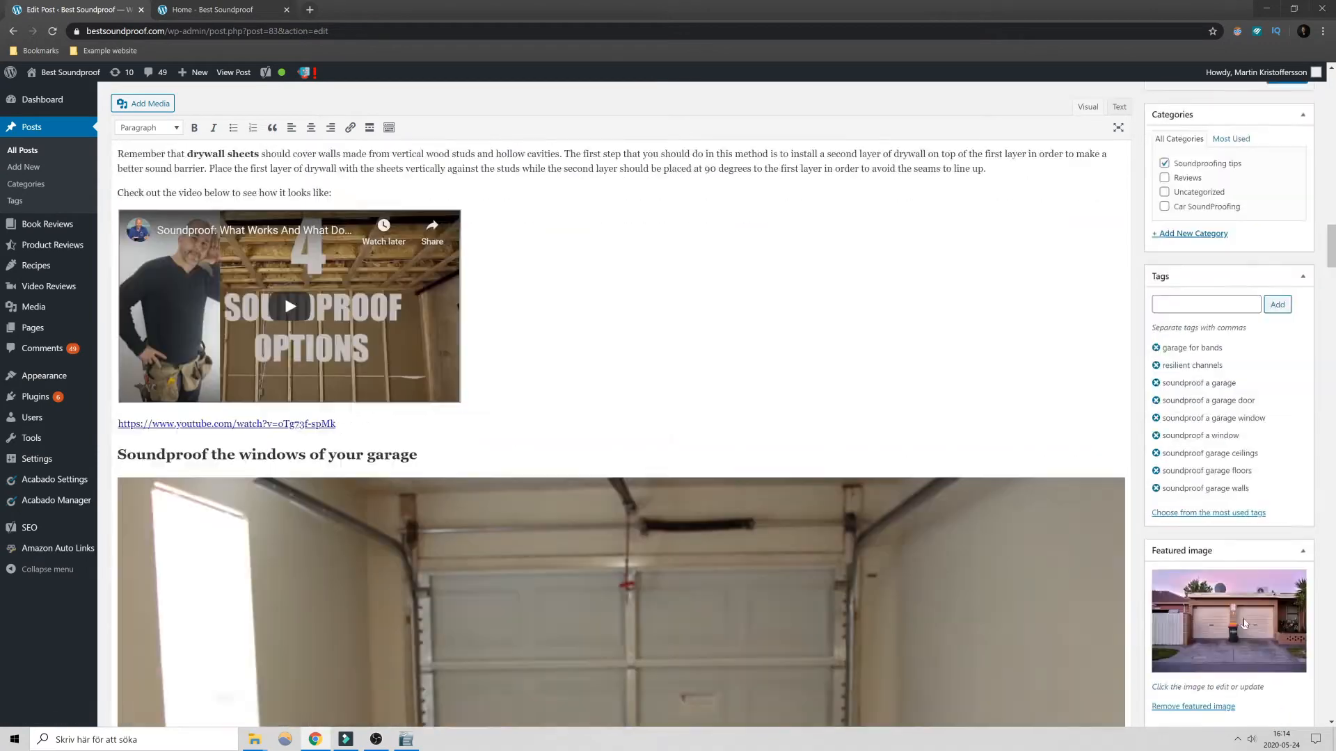
pyautogui.scroll(-20, 984, 573)
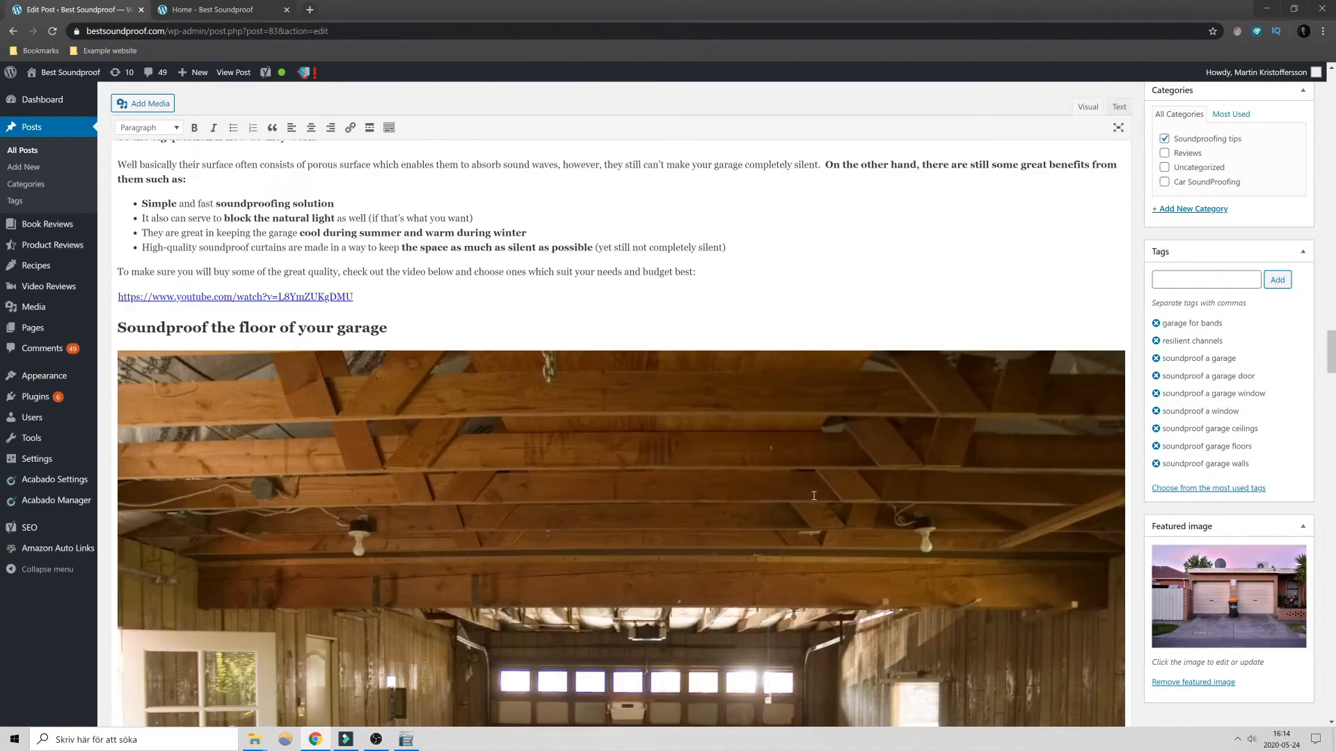
pyautogui.scroll(-20, 941, 532)
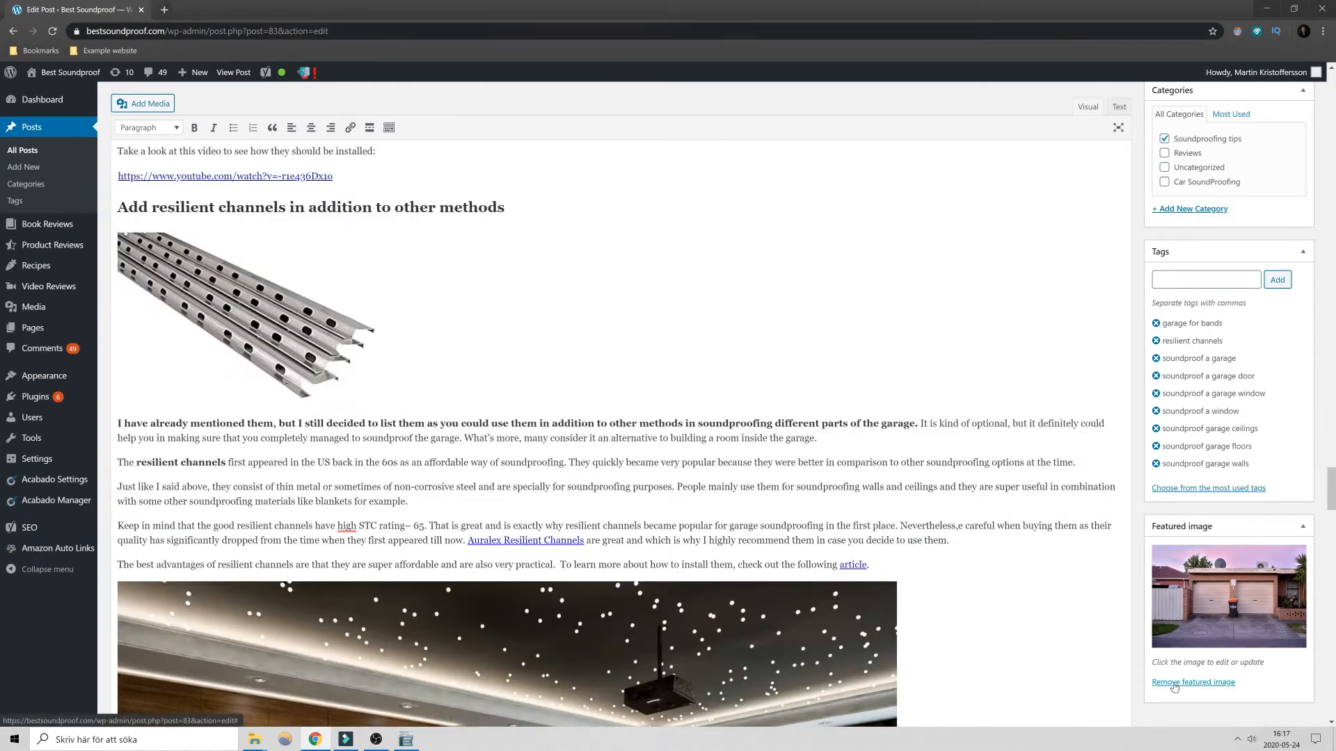
pyautogui.click(1207, 644)
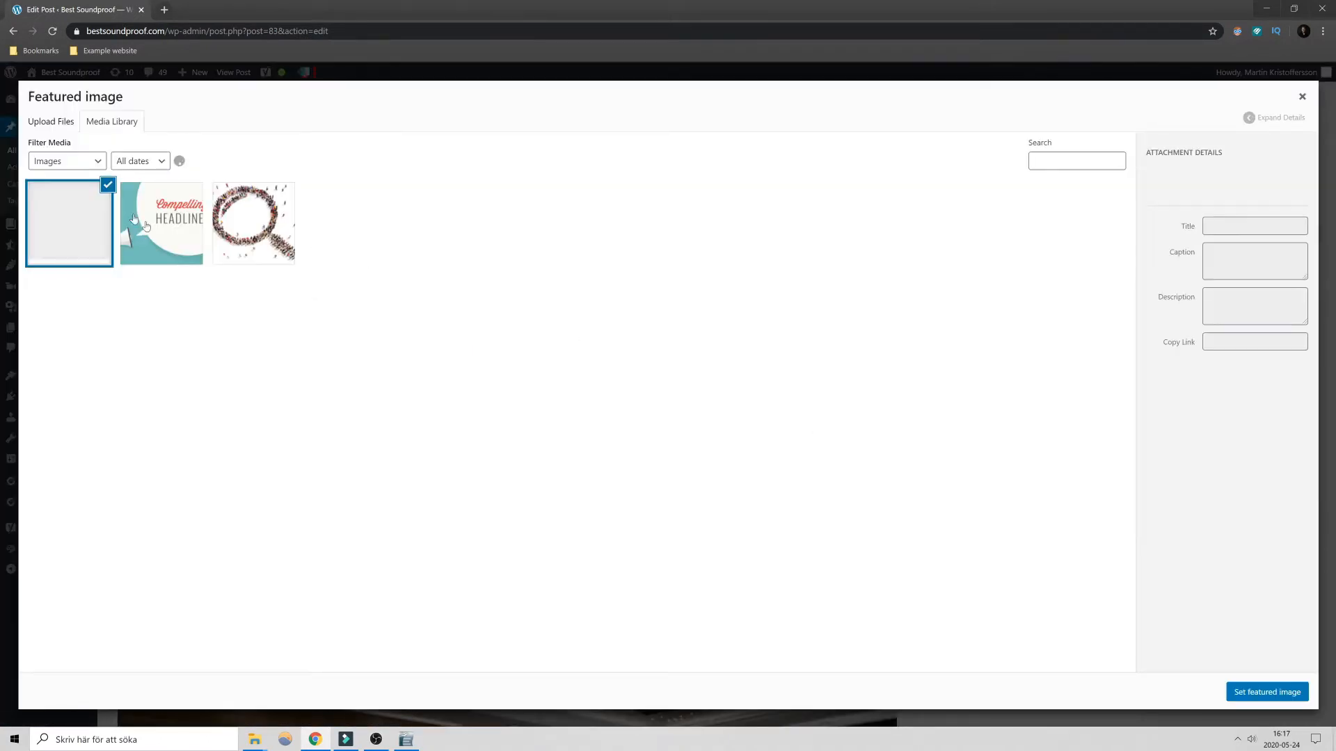
pyautogui.click(61, 122)
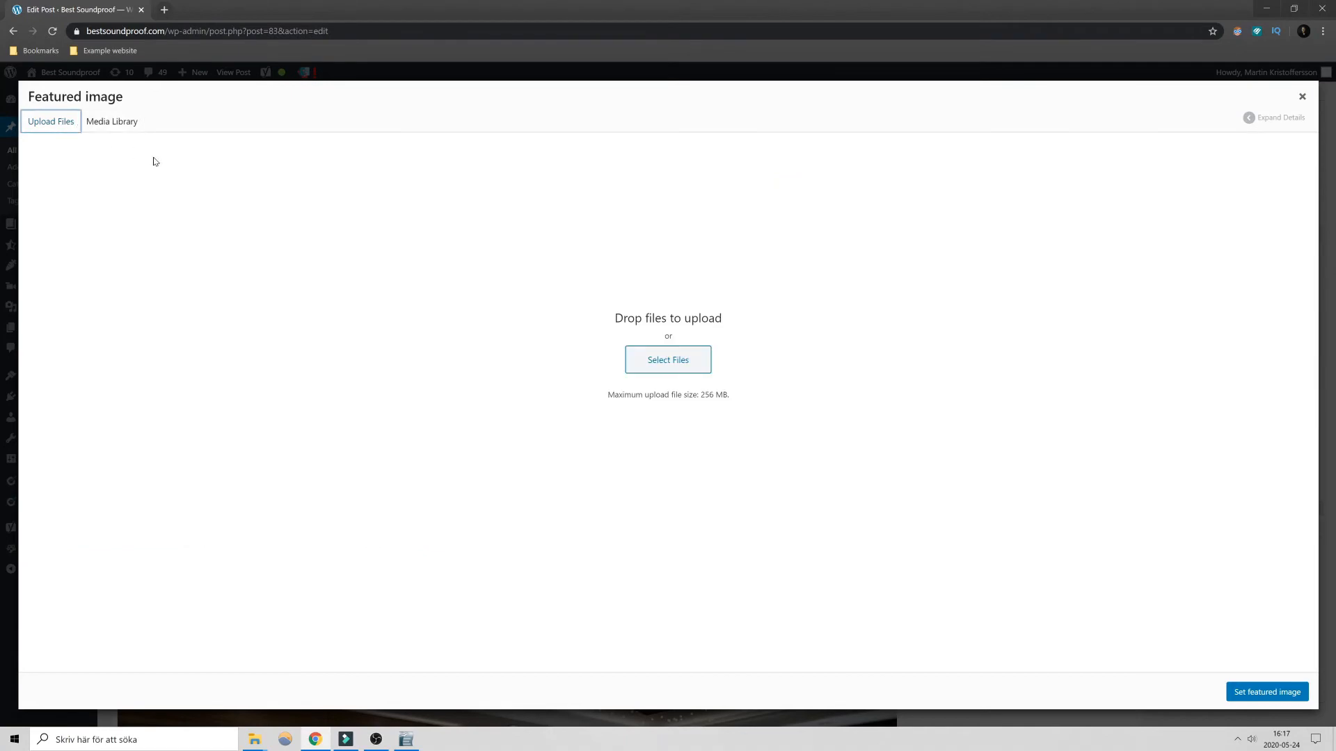
pyautogui.click(91, 123)
pyautogui.scroll(-5, 969, 556)
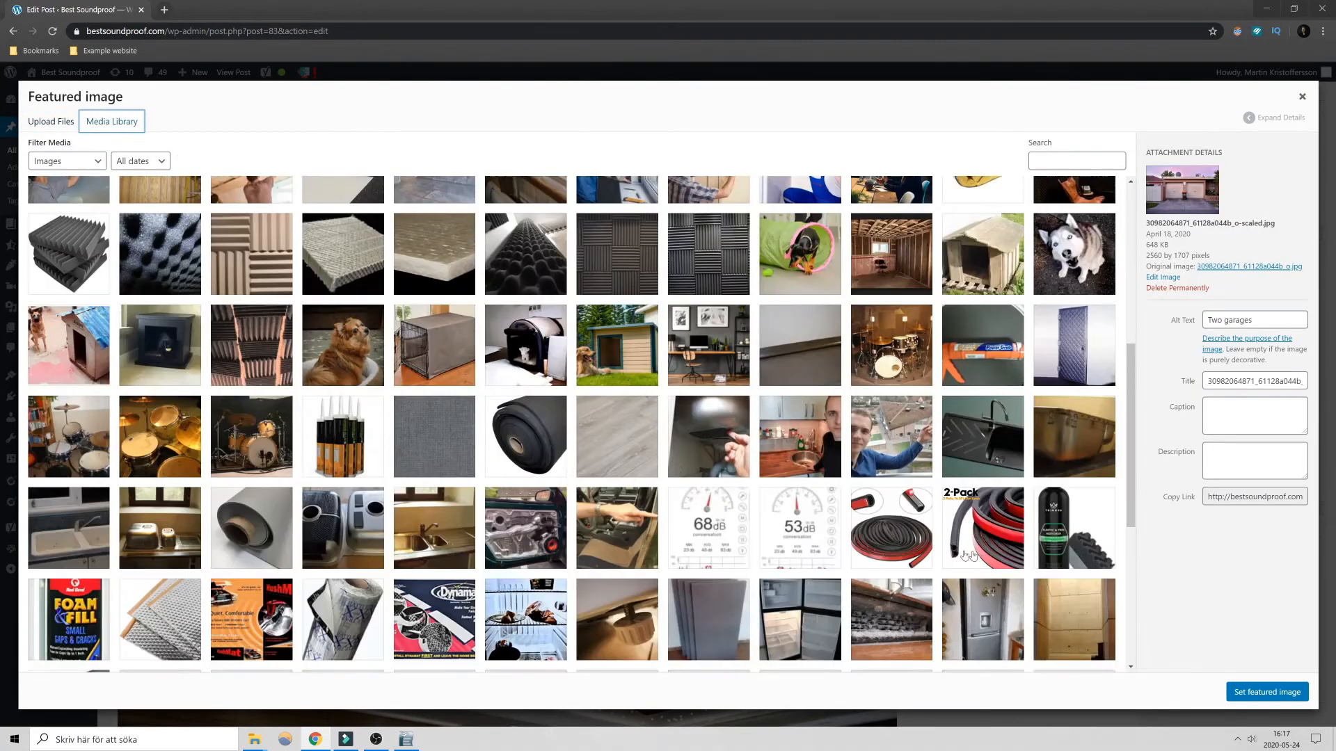
pyautogui.scroll(-5, 969, 556)
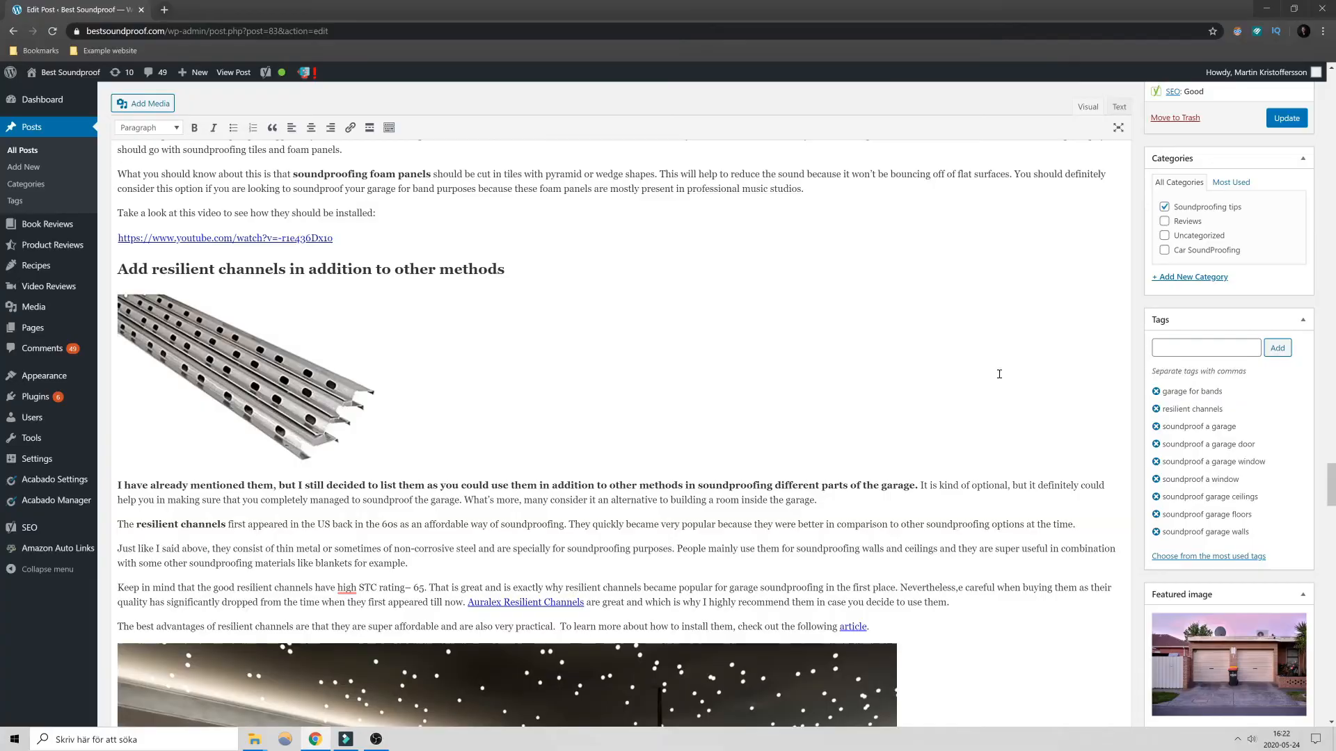
# - Collapse the Yoast SEO section below the post content
pyautogui.scroll(-12, 999, 373)
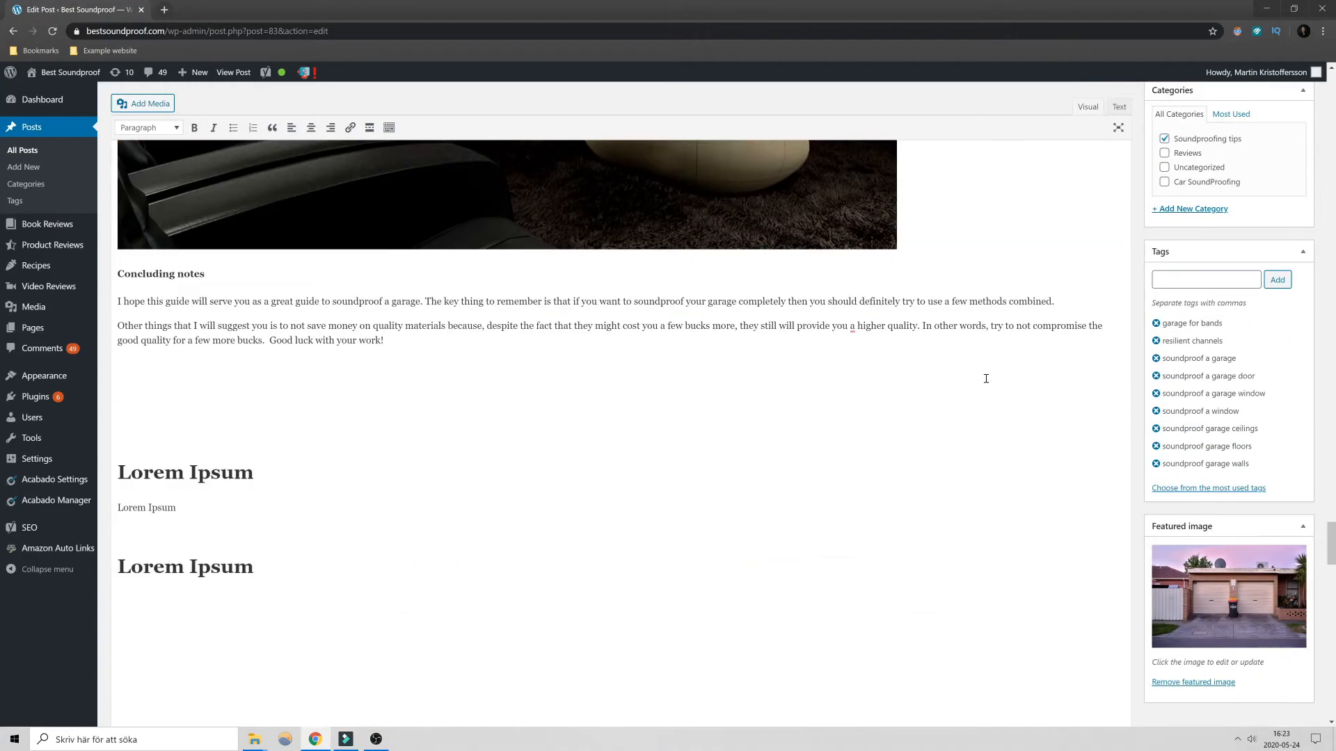
pyautogui.scroll(-12, 986, 379)
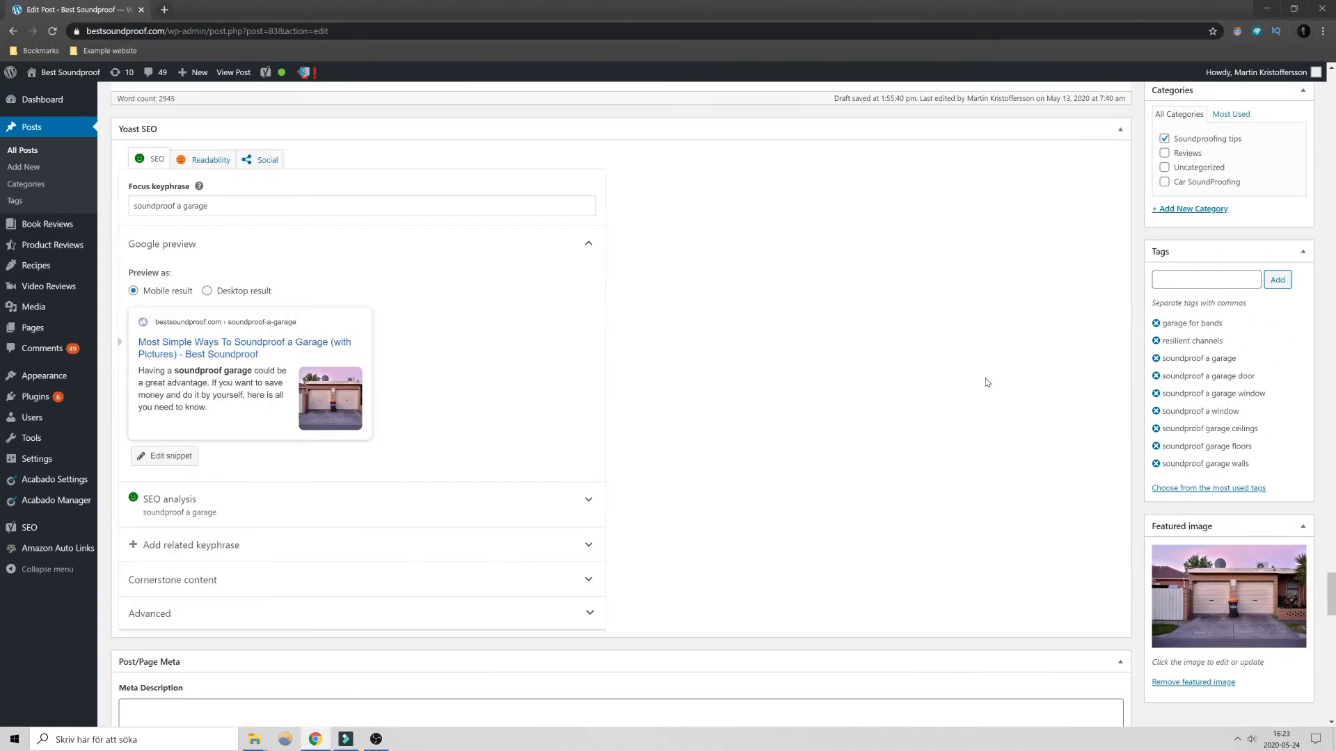
pyautogui.scroll(-9, 986, 381)
pyautogui.scroll(10, 985, 382)
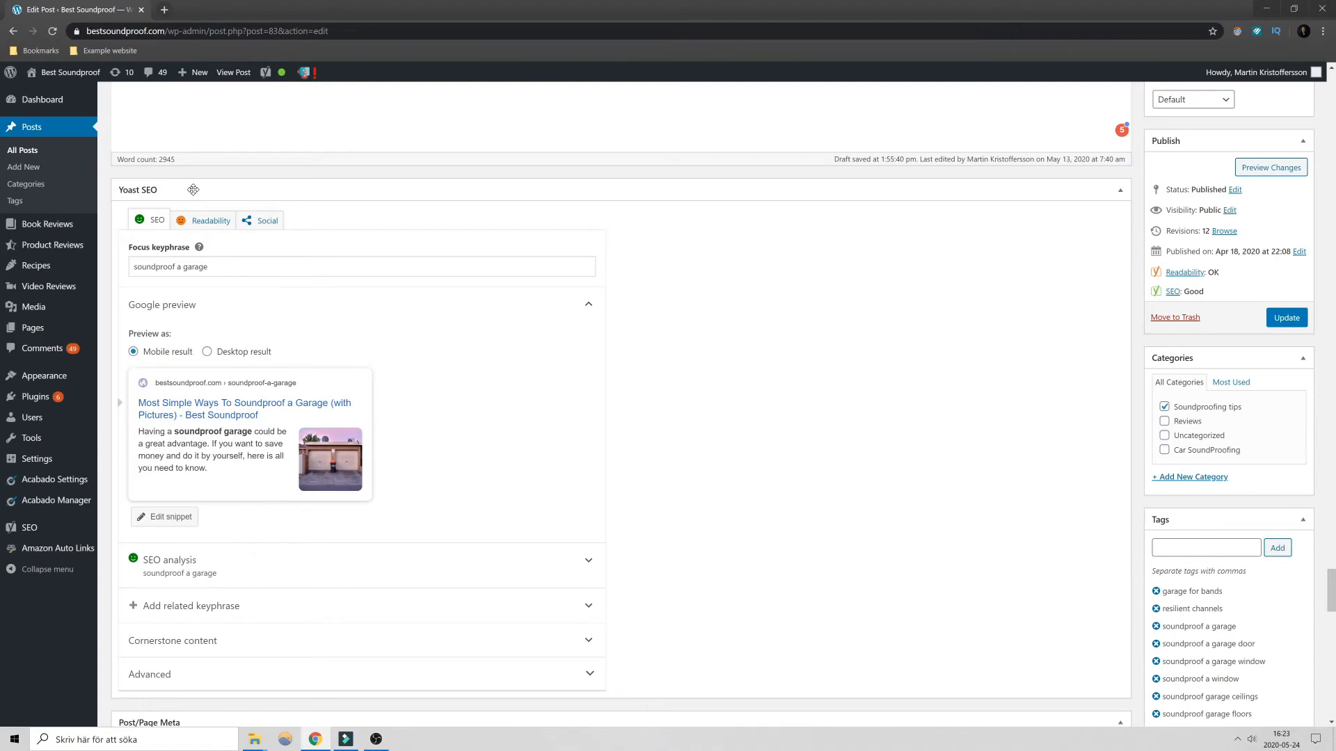
pyautogui.click(192, 189)
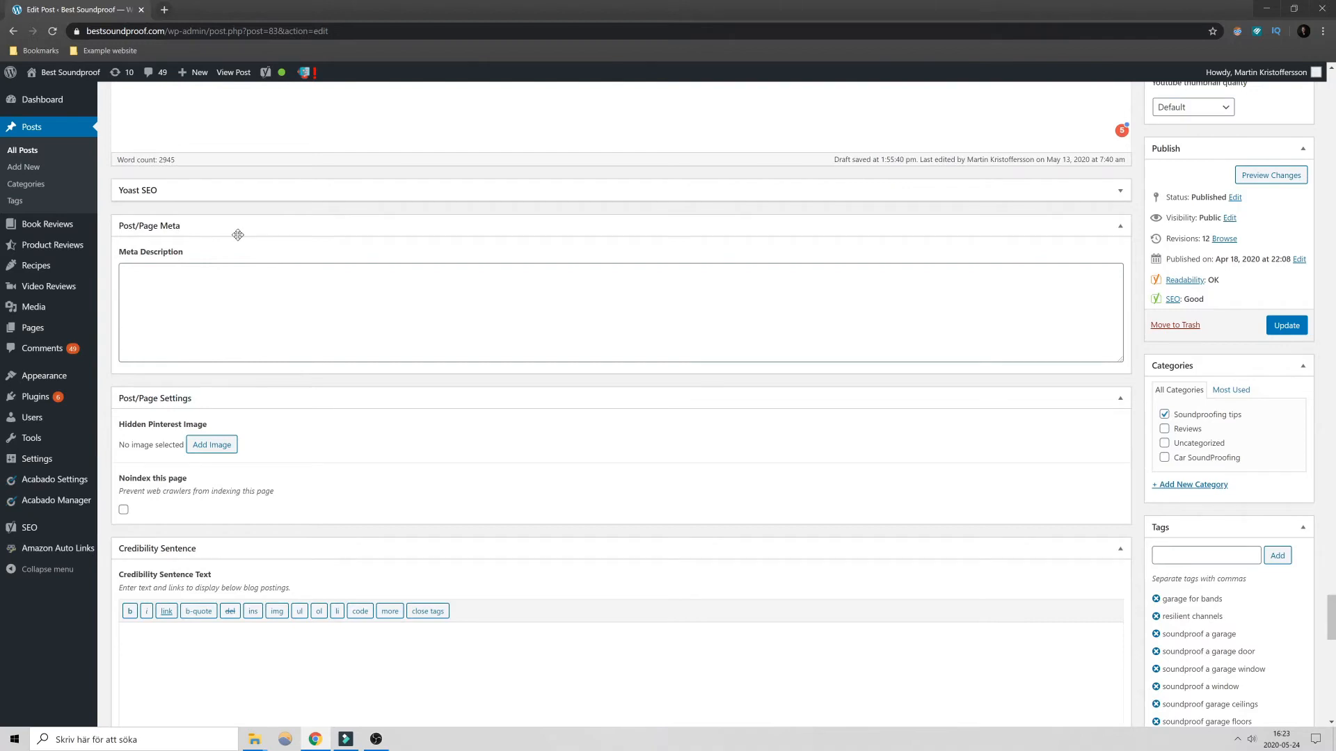
# - Activate the post's empty Meta Description field, and search Google for "running shoues" in a new browser tab
pyautogui.click(175, 280)
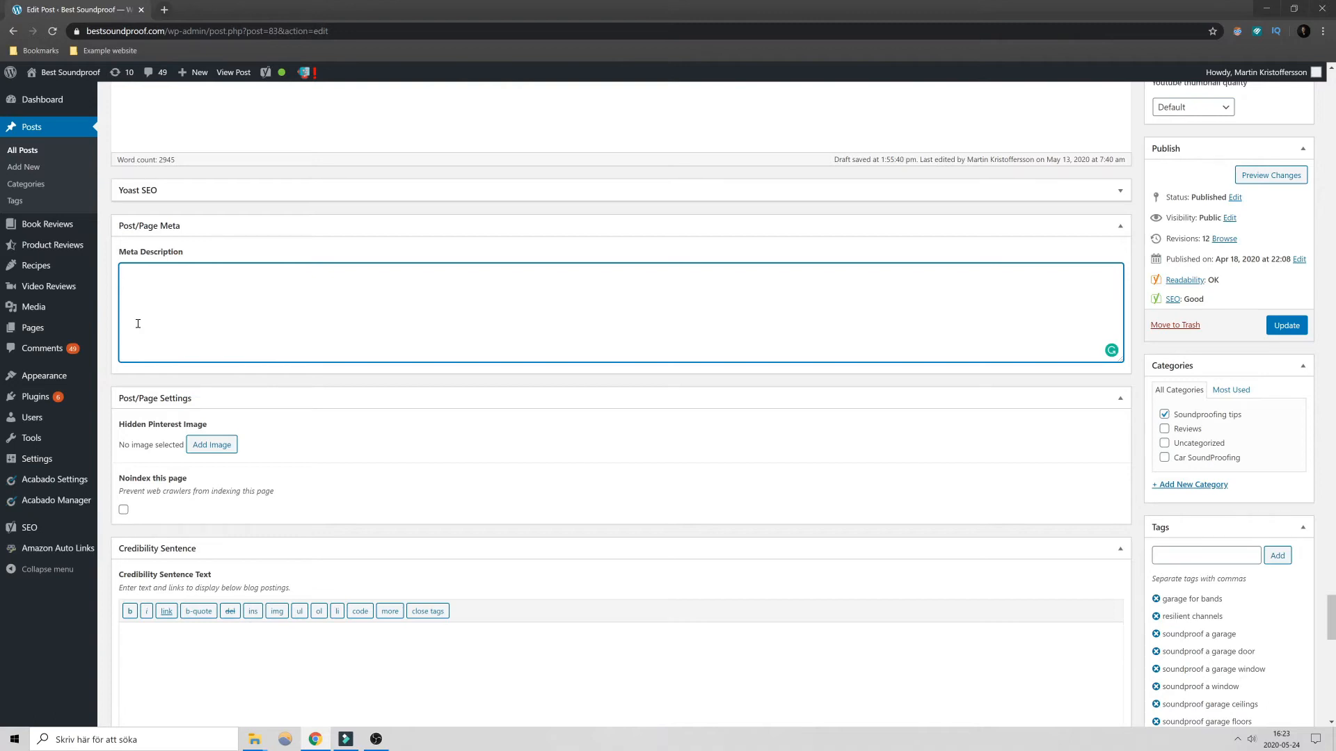
pyautogui.hotkey('ctrl', 't')
pyautogui.write('running shoues')
pyautogui.press('Return')
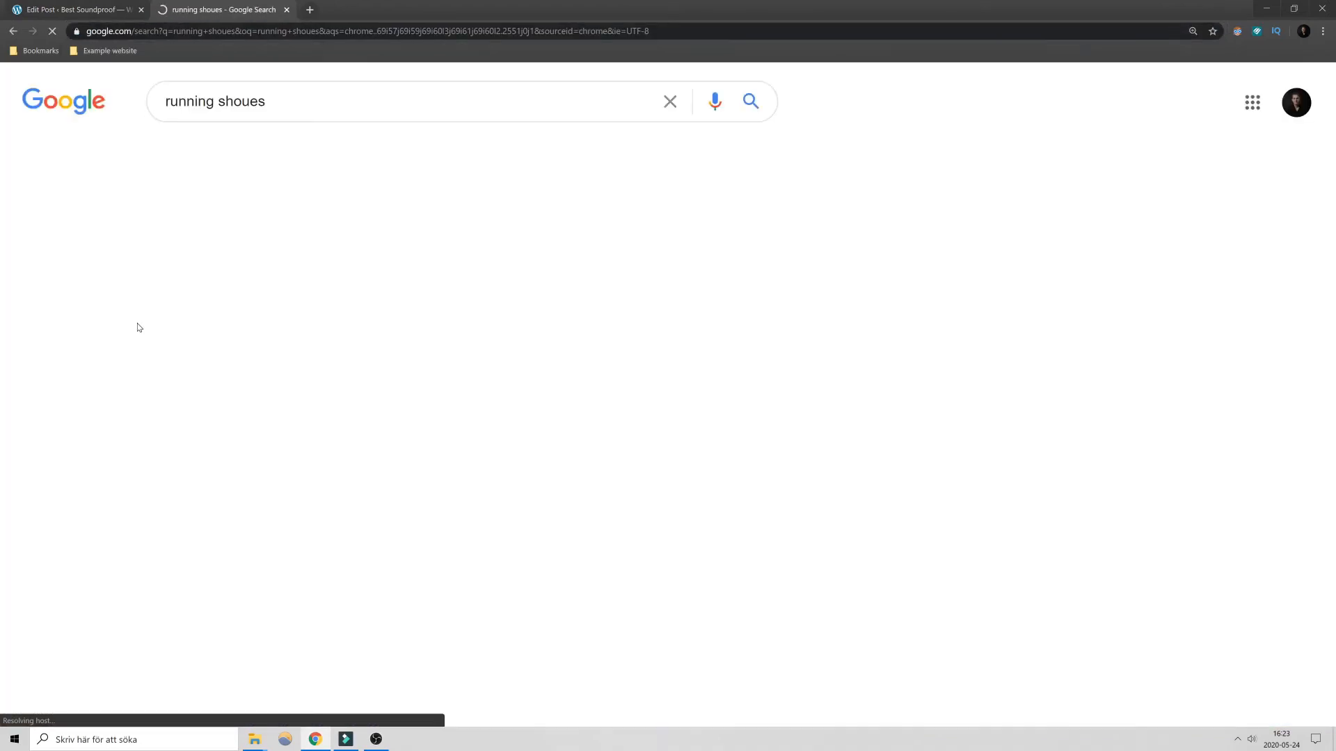
# - Highlight the description text under the Runner's World result in the Google search results
pyautogui.scroll(-2, 816, 409)
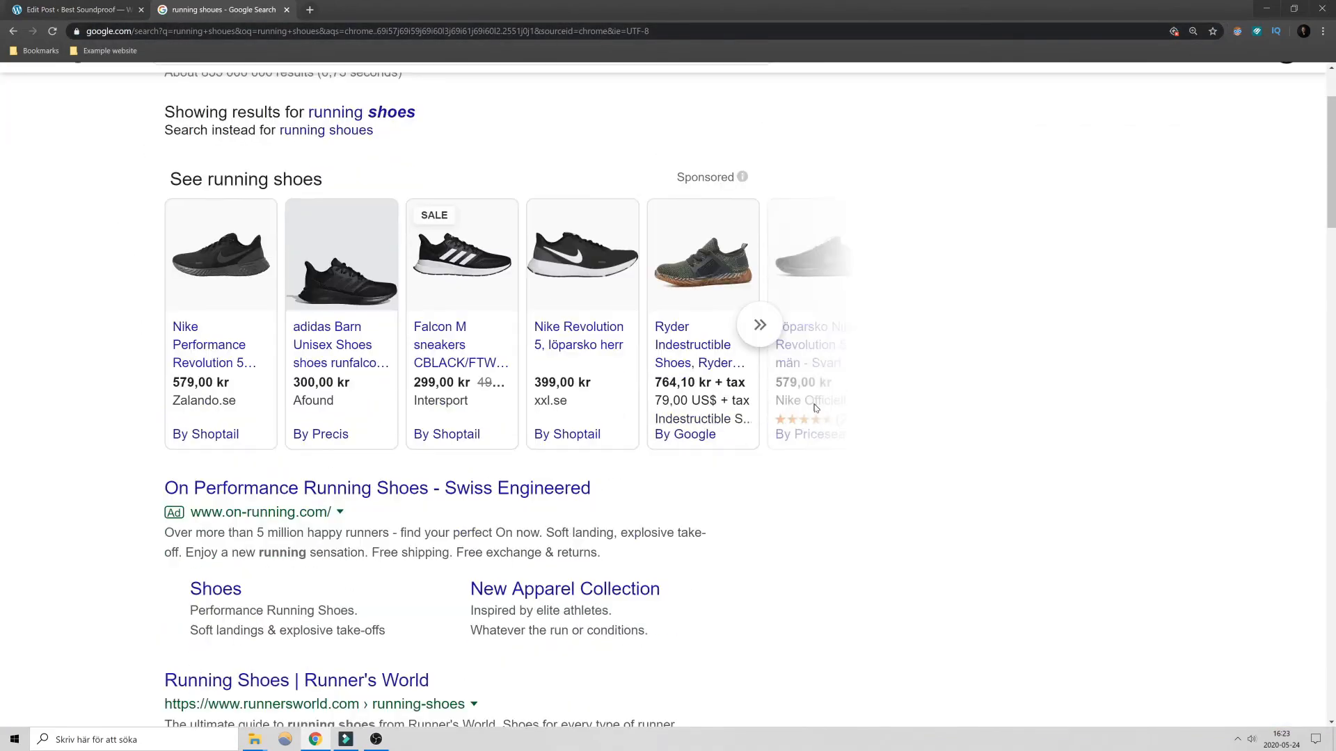
pyautogui.scroll(-5, 816, 408)
pyautogui.moveTo(290, 382); pyautogui.dragTo(169, 368)
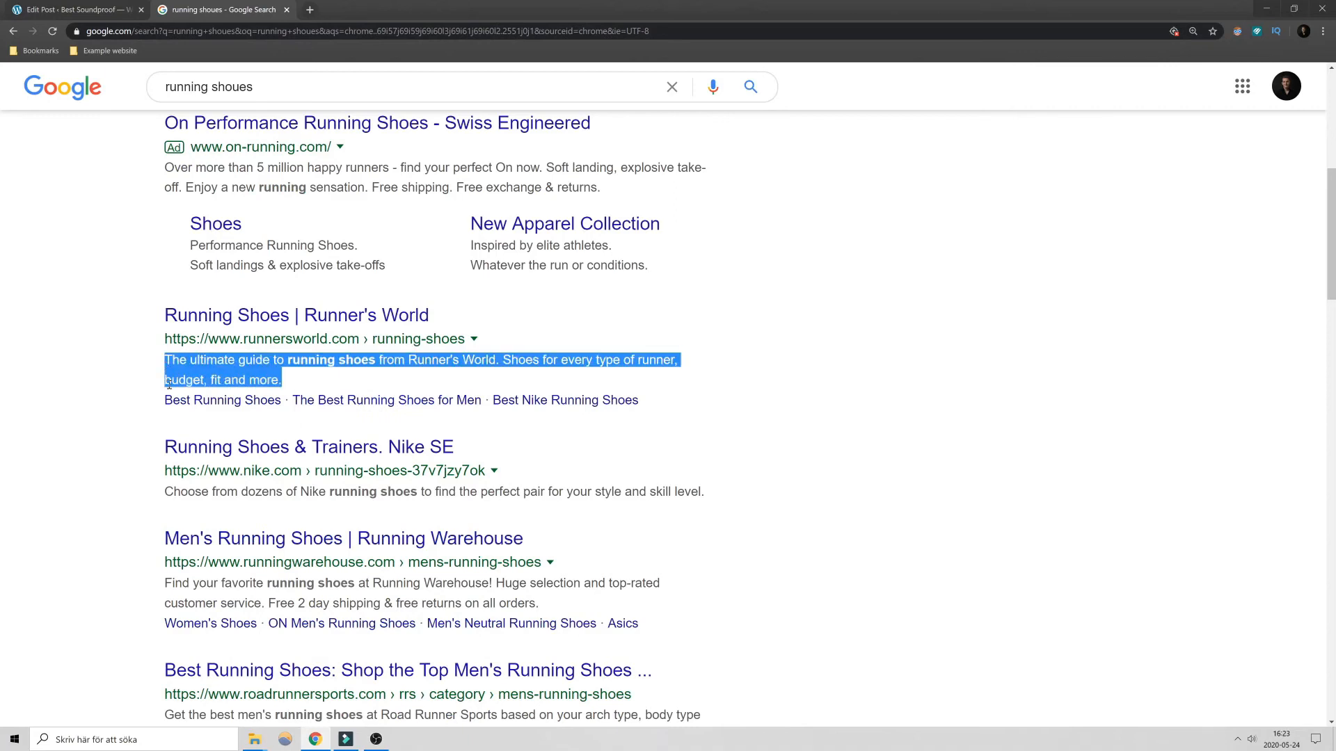
# - Return to the post editor and place the cursor in the Credibility Sentence Text field
pyautogui.hotkey('ctrl', 'shift', 'Tab')
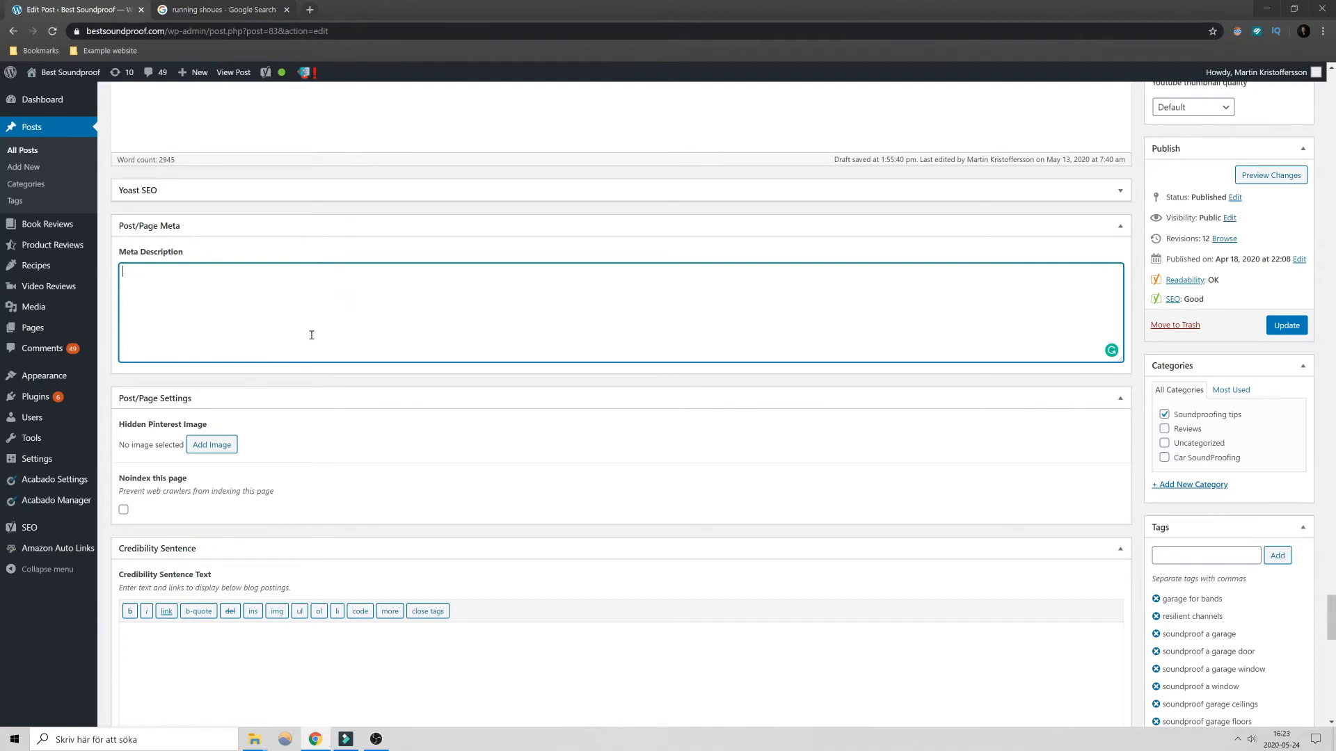
pyautogui.scroll(-2, 309, 386)
pyautogui.click(321, 508)
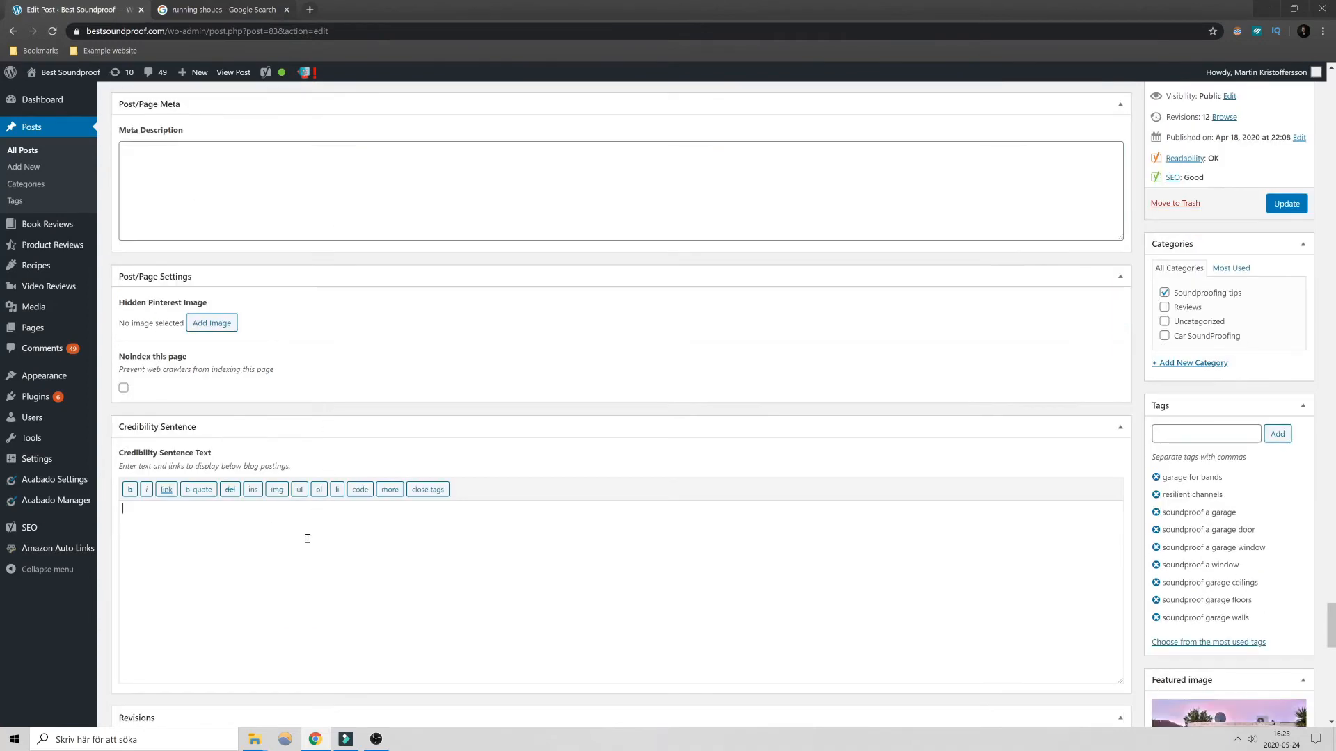